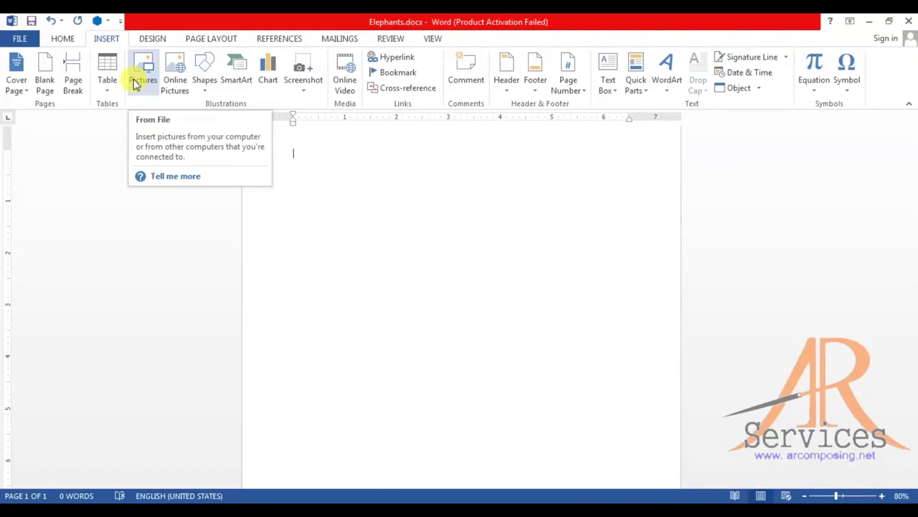
- Insert the standing elephant PNG from the Desktop into Elephants.docx
click(137, 83)
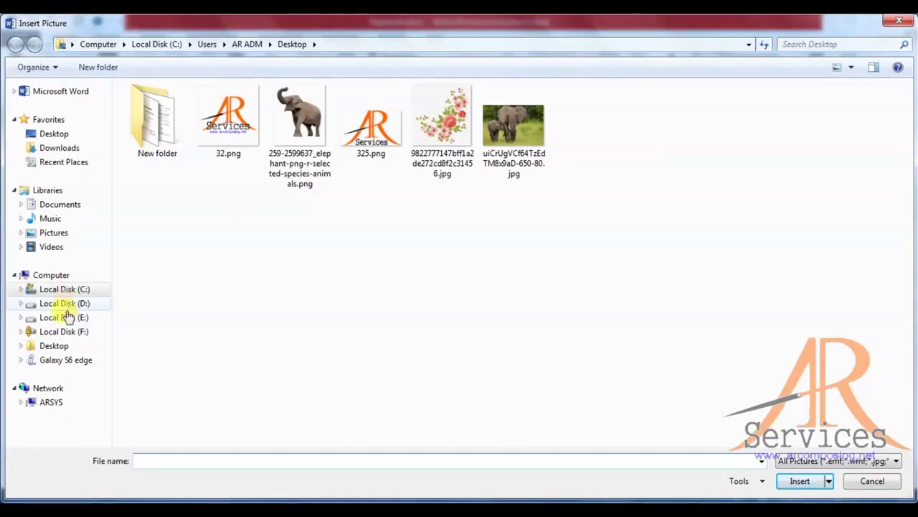
click(288, 127)
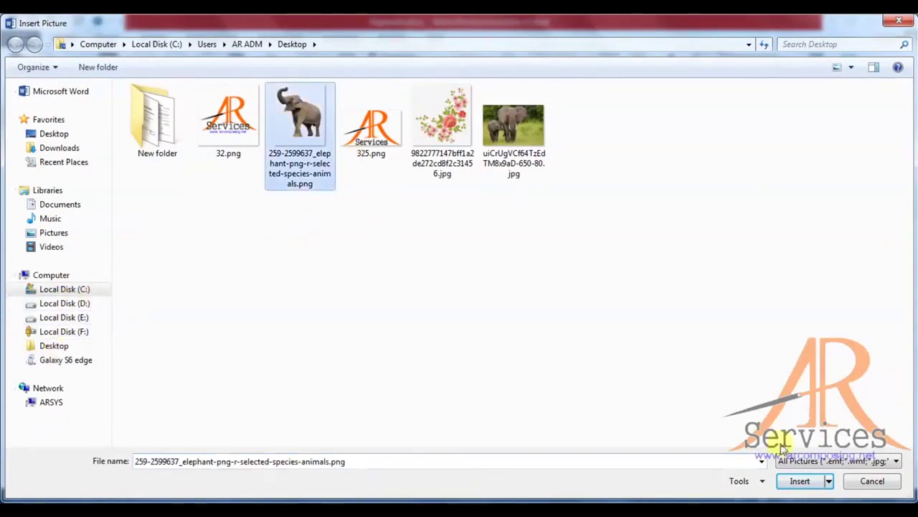
click(799, 481)
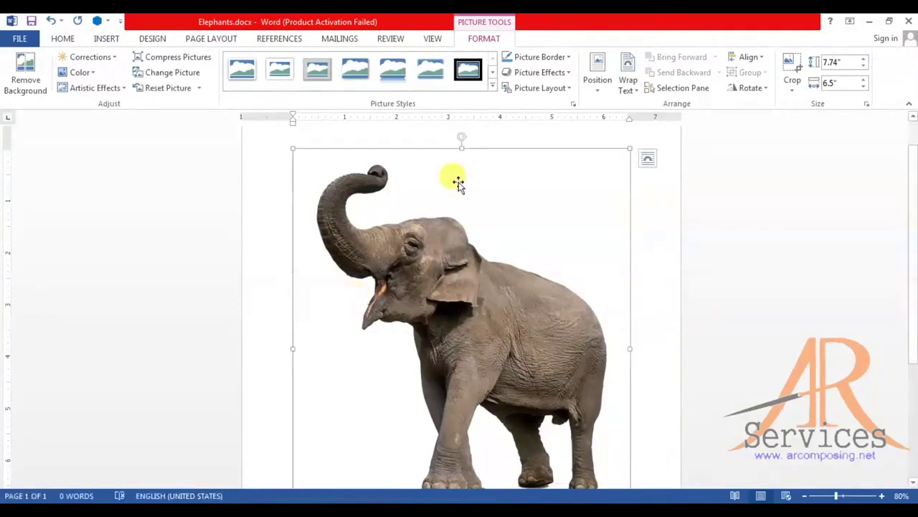
- Set the elephant picture's layout to In Front of Text
scroll(427, 244, down, 3)
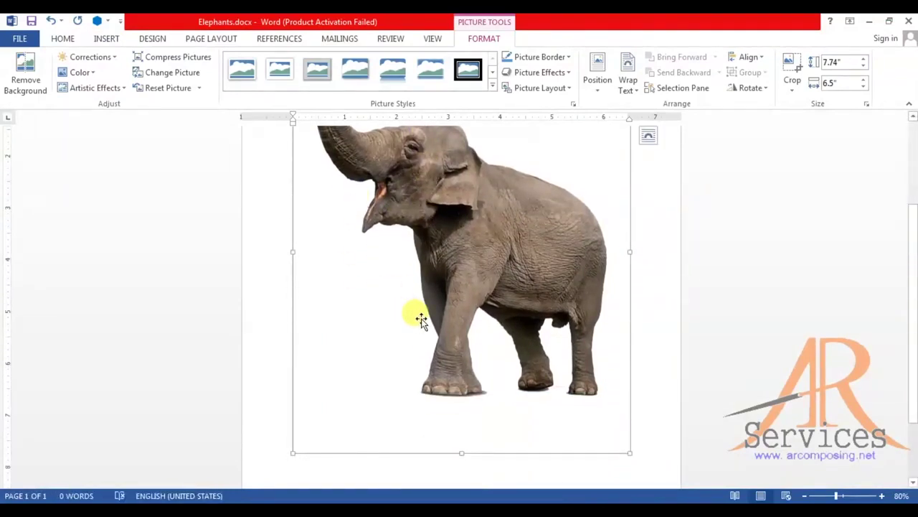
scroll(477, 299, up, 2)
scroll(477, 299, up, 2)
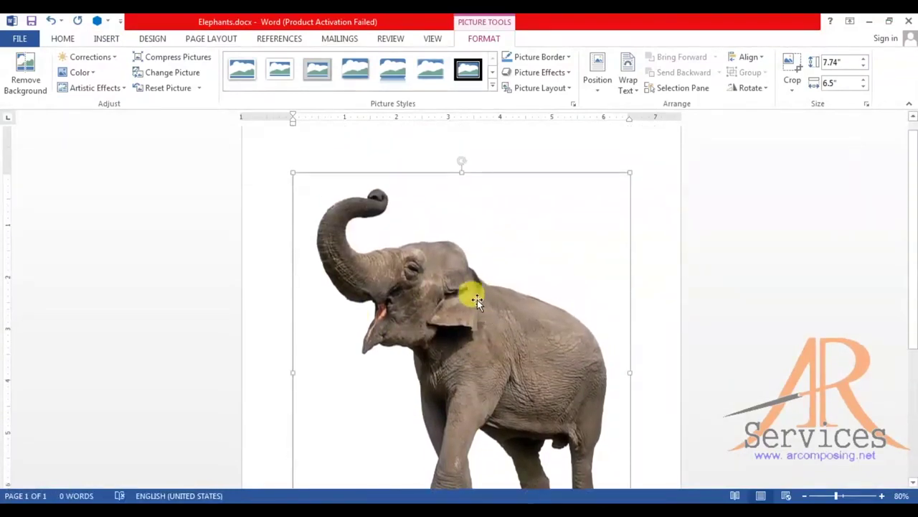
mouse_move(627, 172)
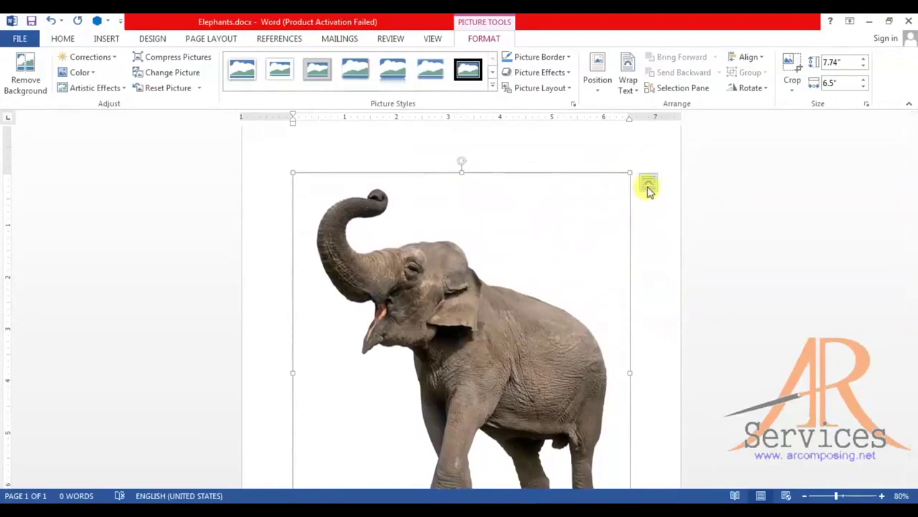
click(647, 185)
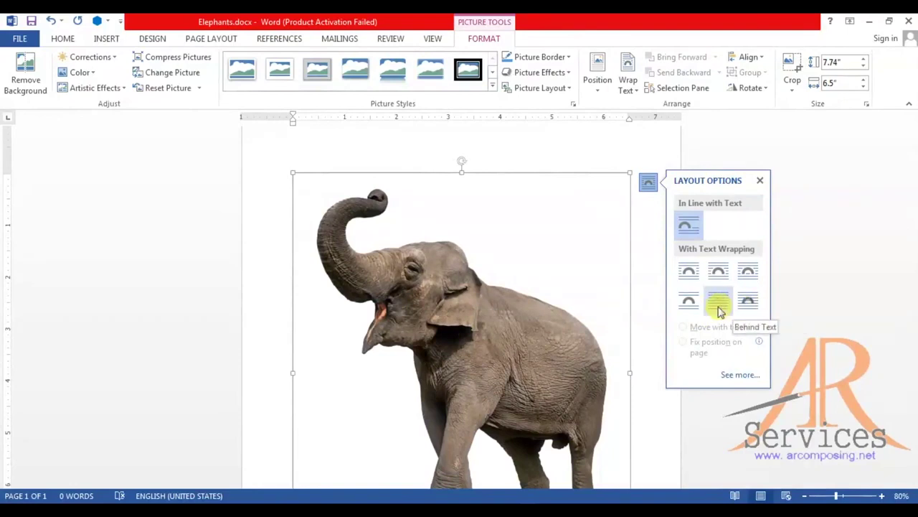
click(741, 304)
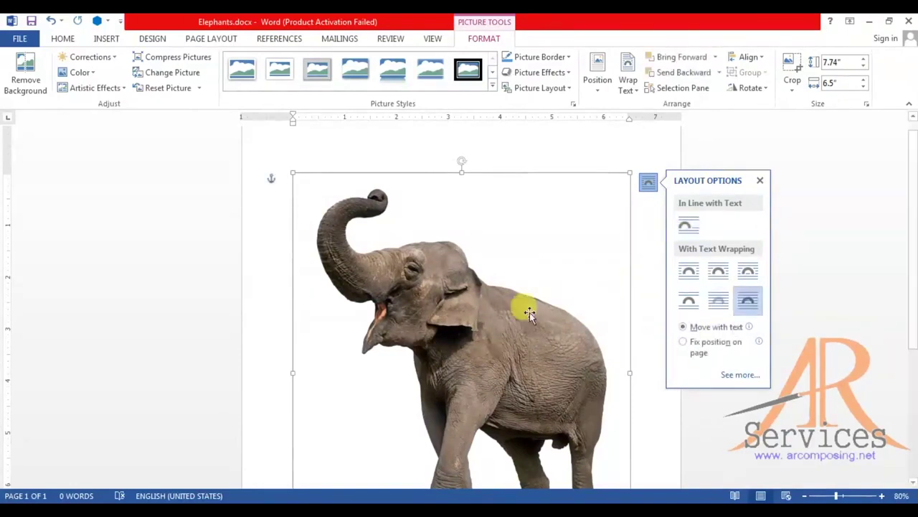
- Shrink the elephant to 3.06" by 2.57" and position it near the right margin
drag(498, 305, 517, 295)
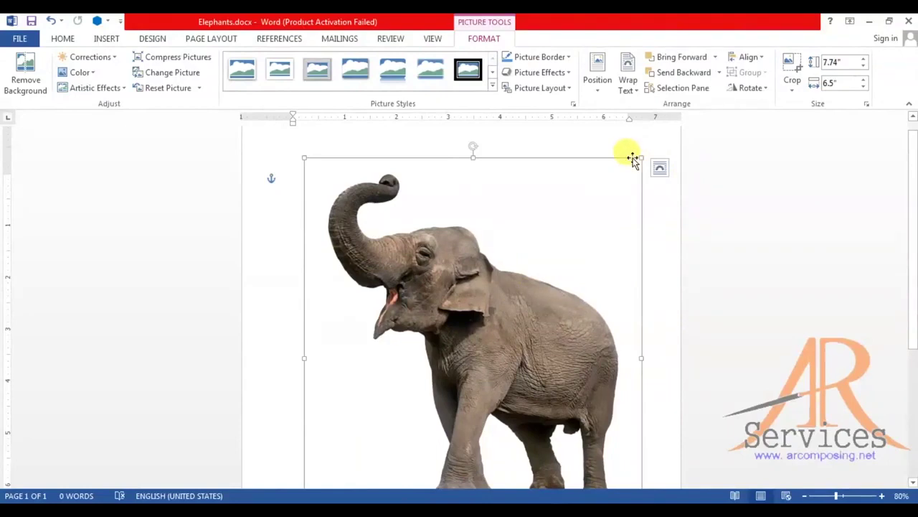
mouse_move(641, 158)
mouse_down()
mouse_move(520, 256)
mouse_move(395, 397)
mouse_up()
scroll(386, 354, down, 5)
drag(375, 313, 536, 247)
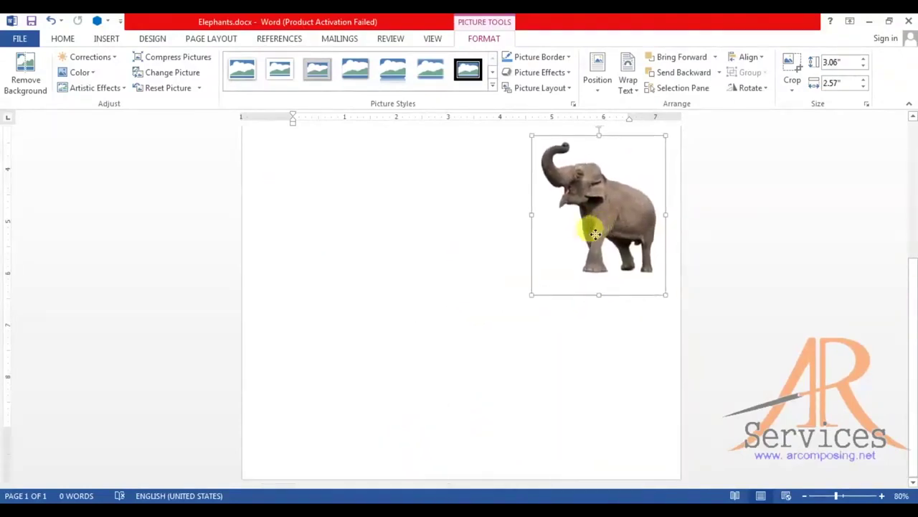
scroll(563, 237, up, 3)
drag(583, 263, 558, 257)
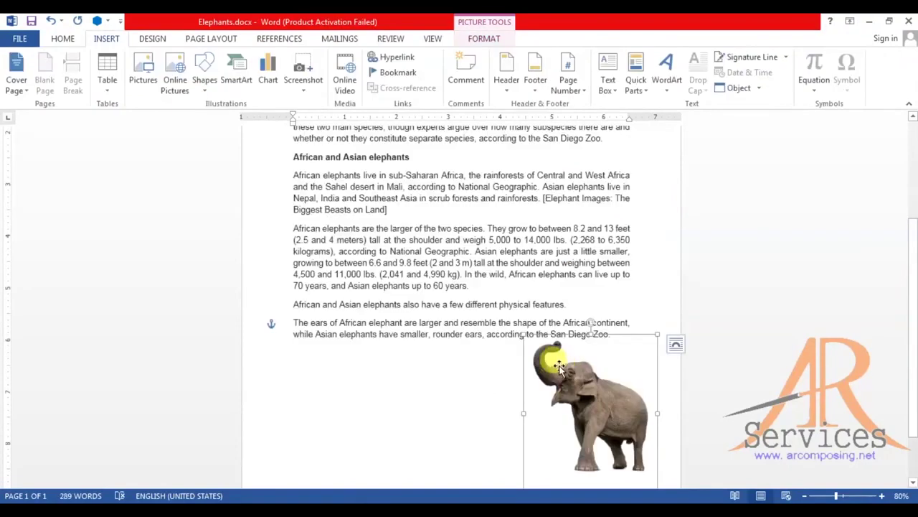
- Move the elephant over the African and Asian elephants paragraphs, Behind Text, and select the 'larger of the two species' passage
drag(550, 387, 422, 237)
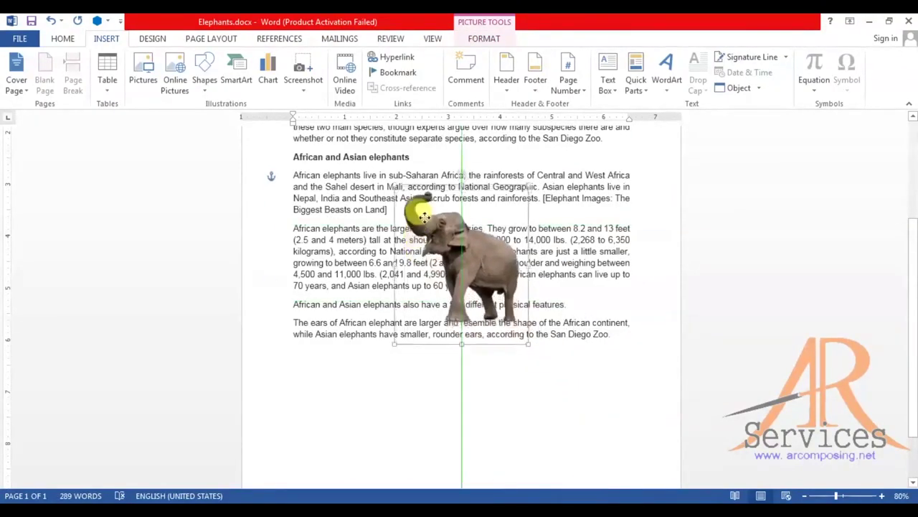
drag(422, 237, 420, 205)
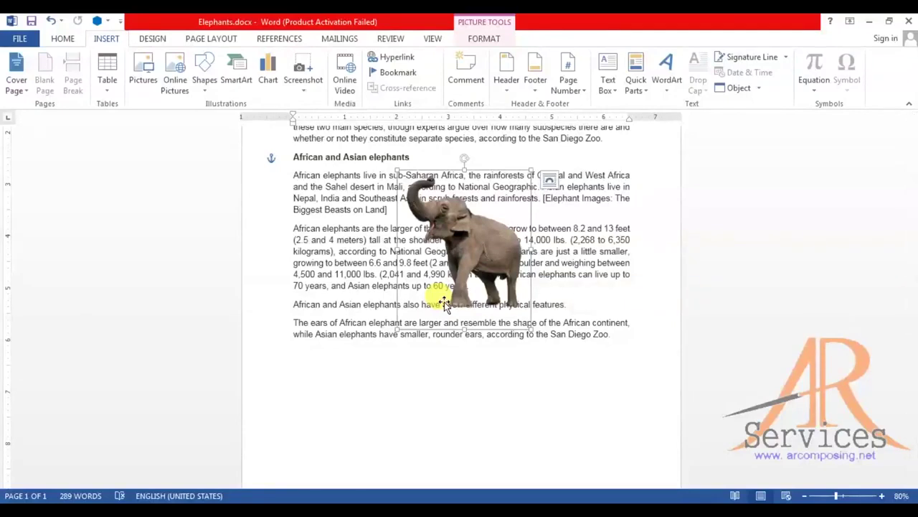
click(547, 183)
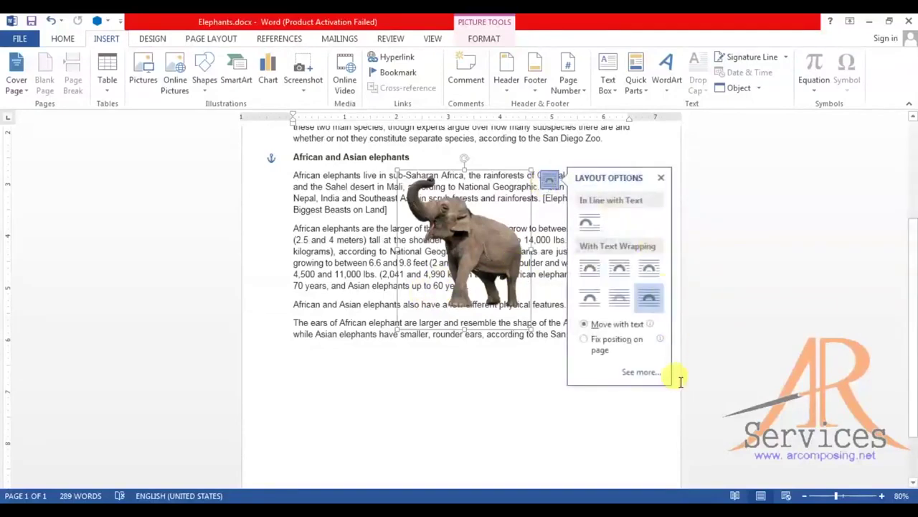
click(613, 298)
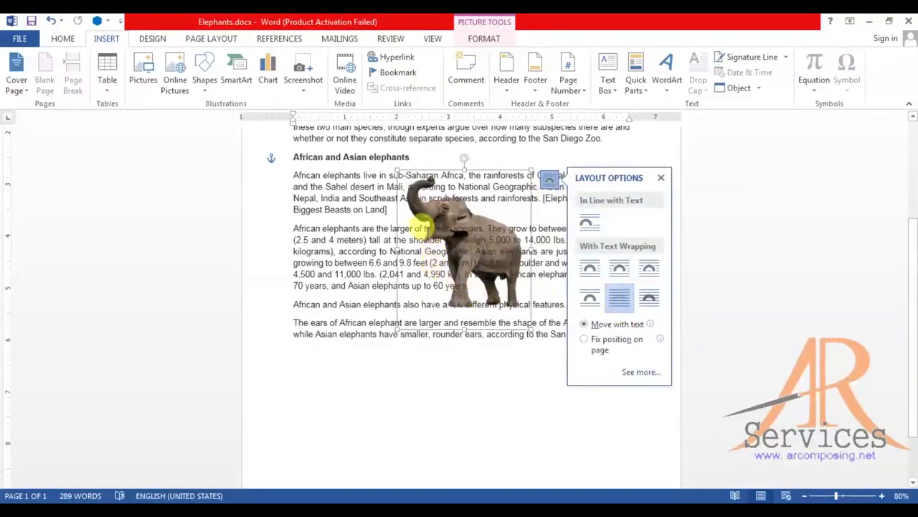
drag(390, 228, 439, 286)
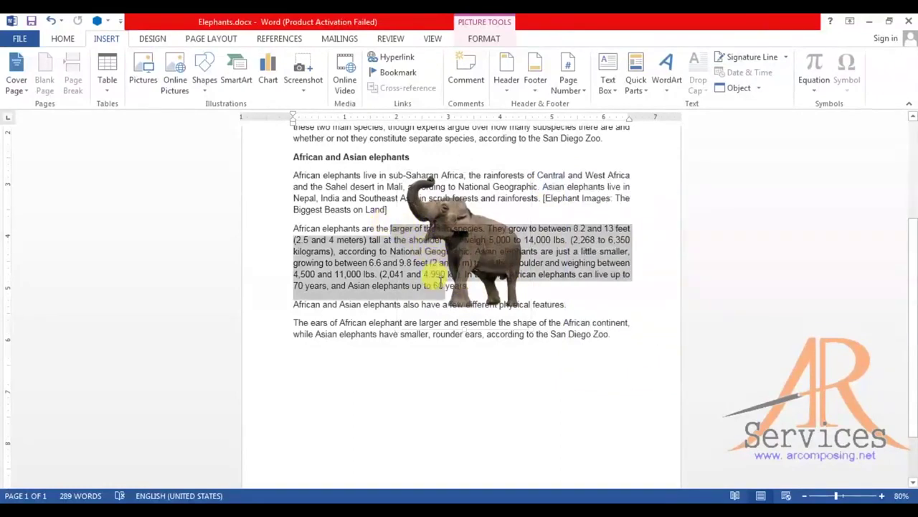
- Colour the selected 'larger of the two species' passage red
click(63, 41)
click(274, 83)
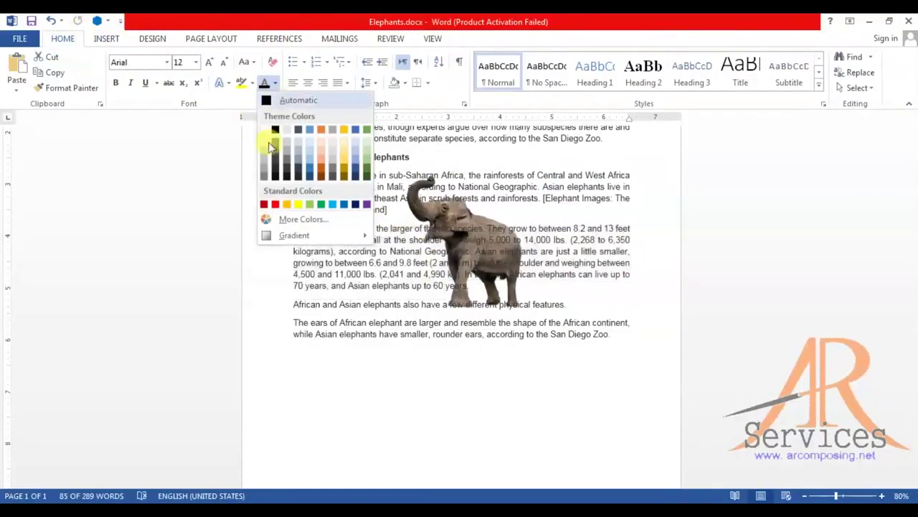
click(275, 203)
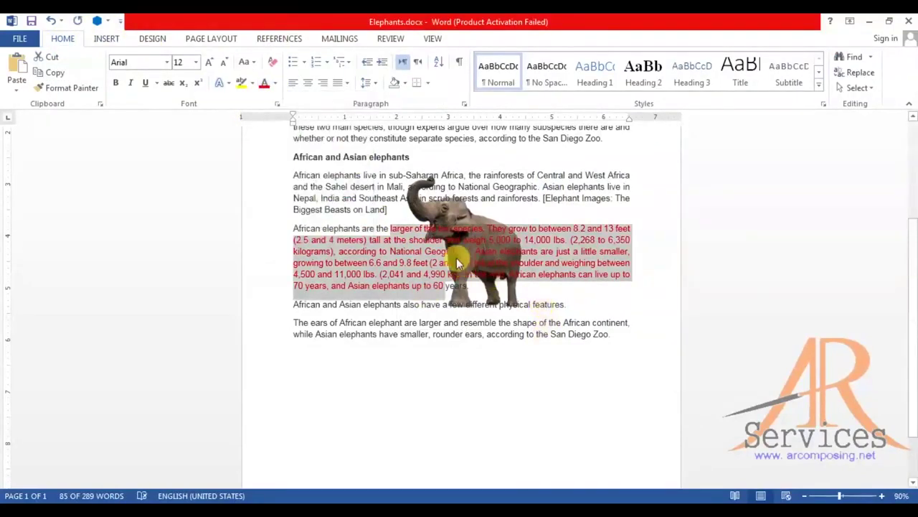
- Select the elephant picture and bring up its Wrap Text choices in Picture Tools Format
scroll(459, 263, up, 4)
click(429, 188)
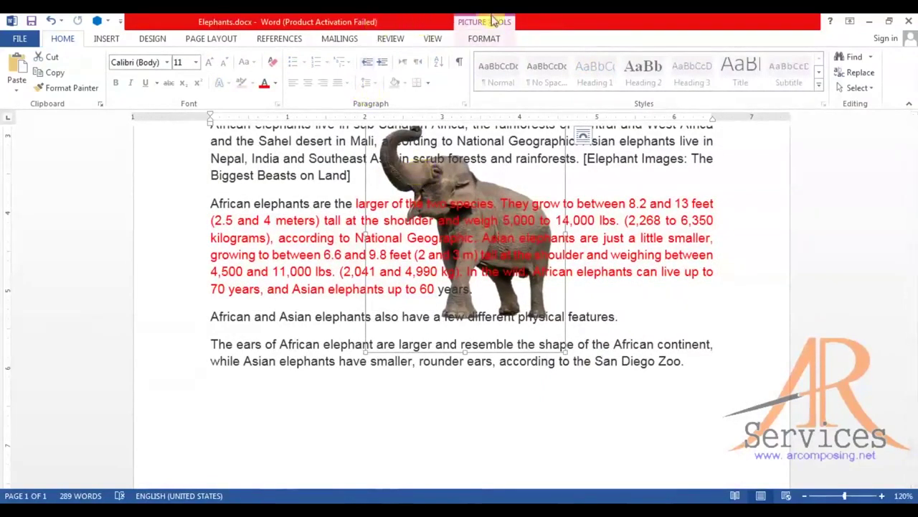
key(Escape)
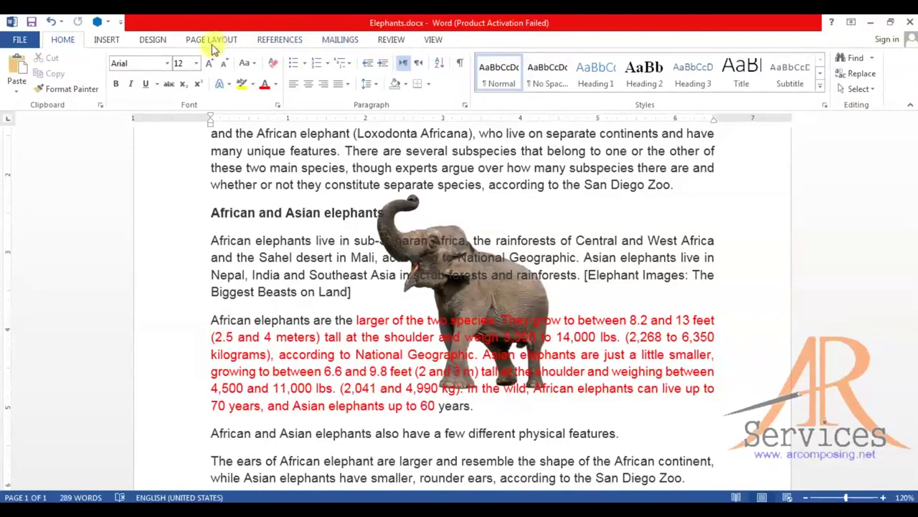
click(488, 294)
click(485, 41)
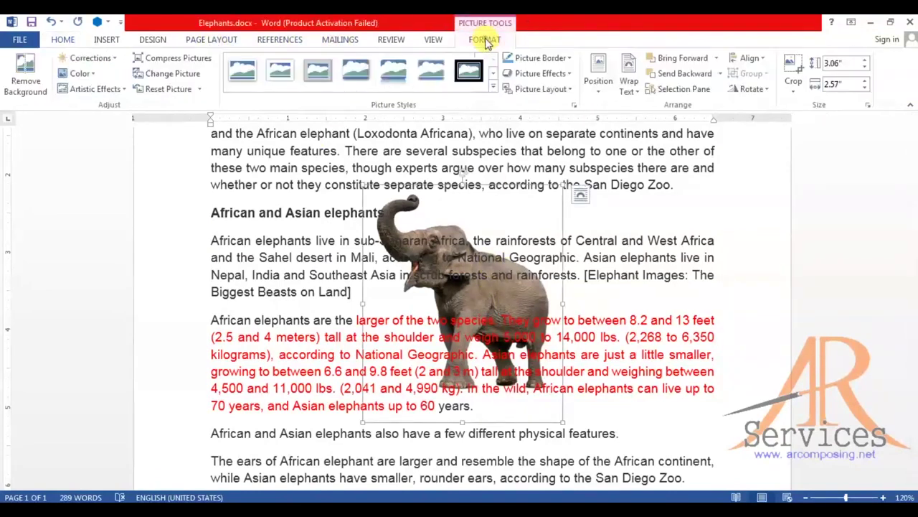
click(624, 82)
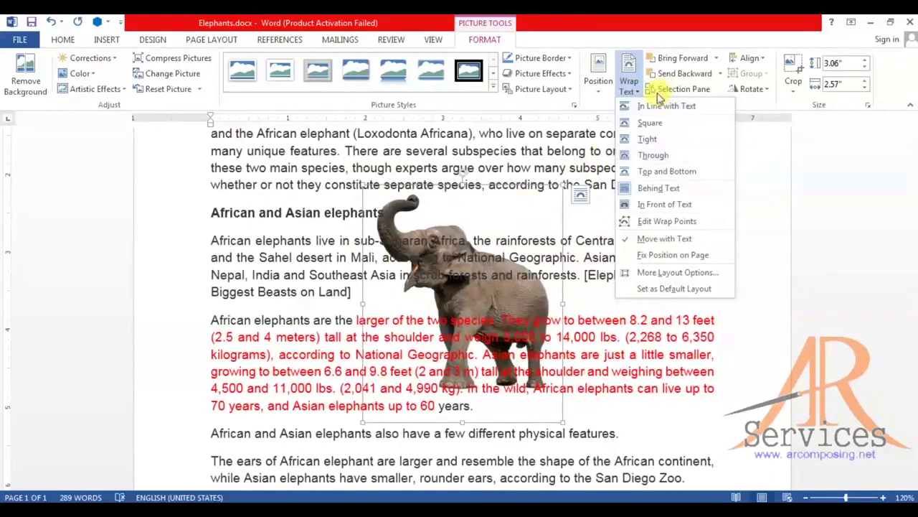
- Put the elephant in line, then switch to Square wrapping and move it right into the paragraphs
click(658, 104)
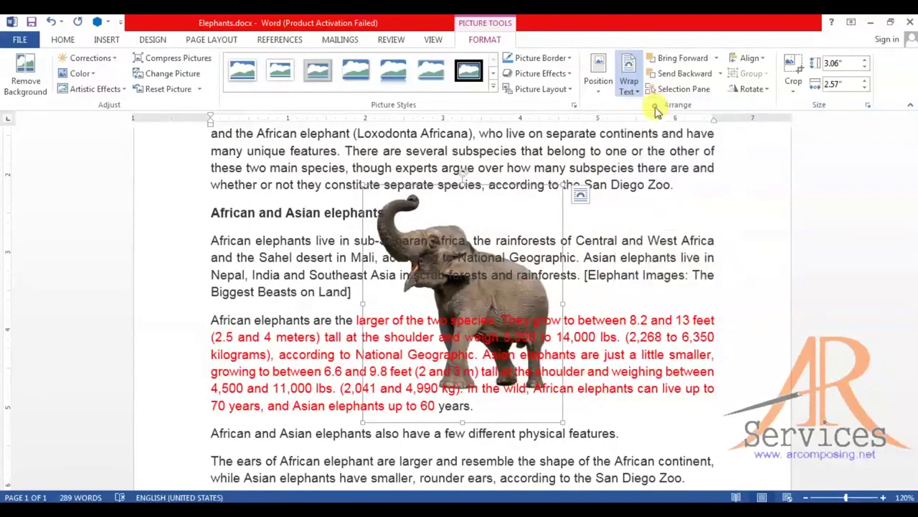
scroll(545, 180, up, 3)
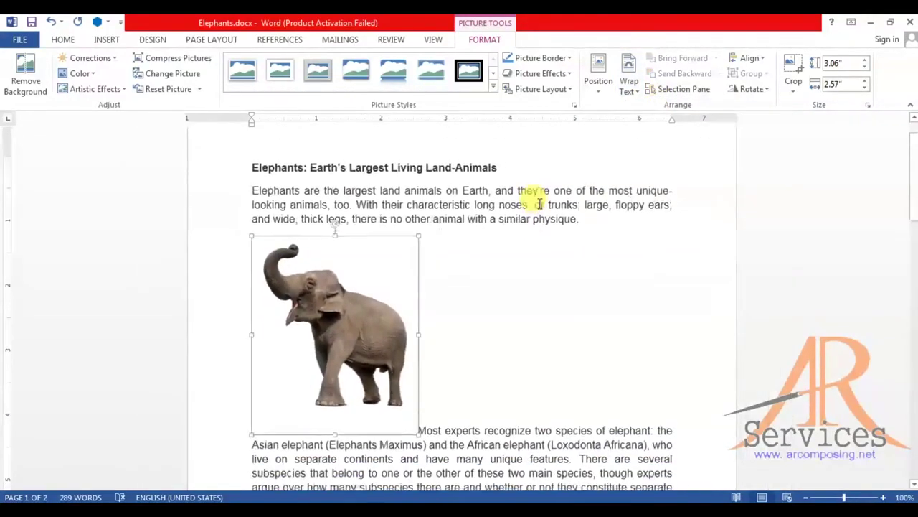
click(635, 82)
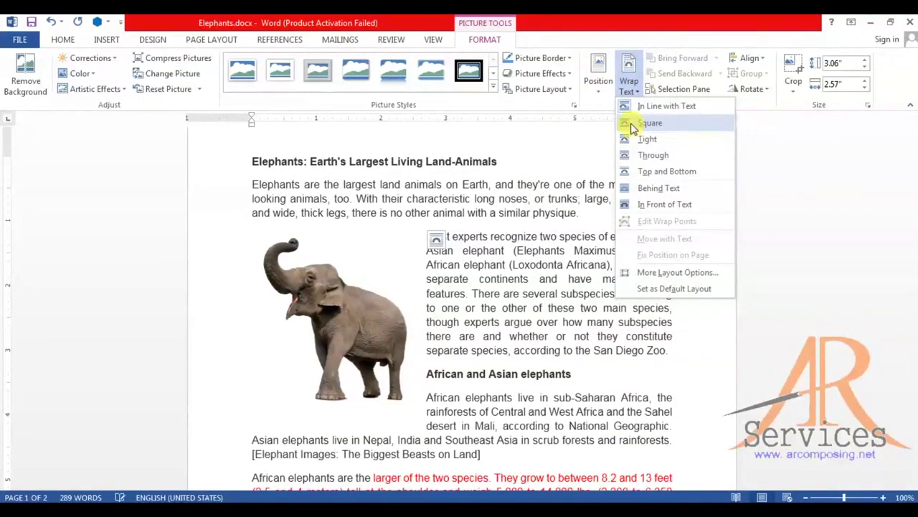
click(633, 127)
mouse_move(348, 294)
mouse_down()
mouse_move(460, 302)
mouse_move(448, 305)
mouse_up()
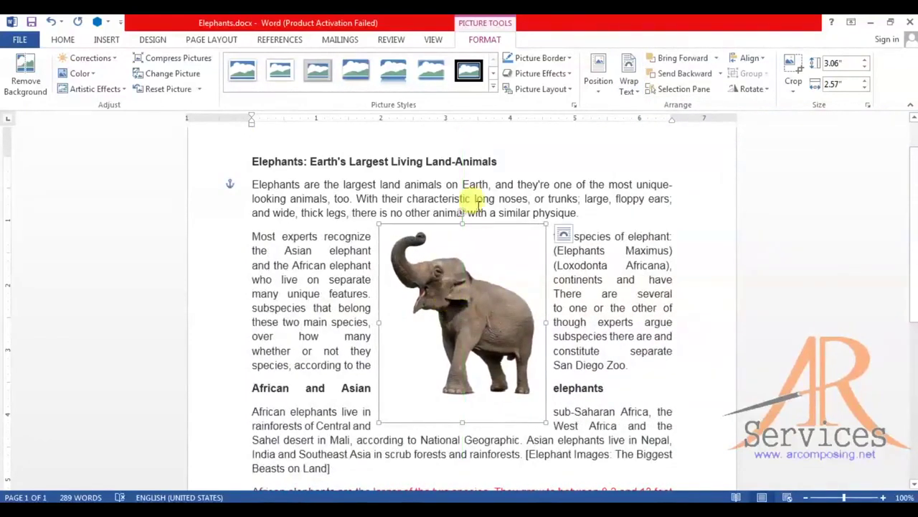
- Change the elephant's wrapping to Tight so text follows its outline
click(629, 81)
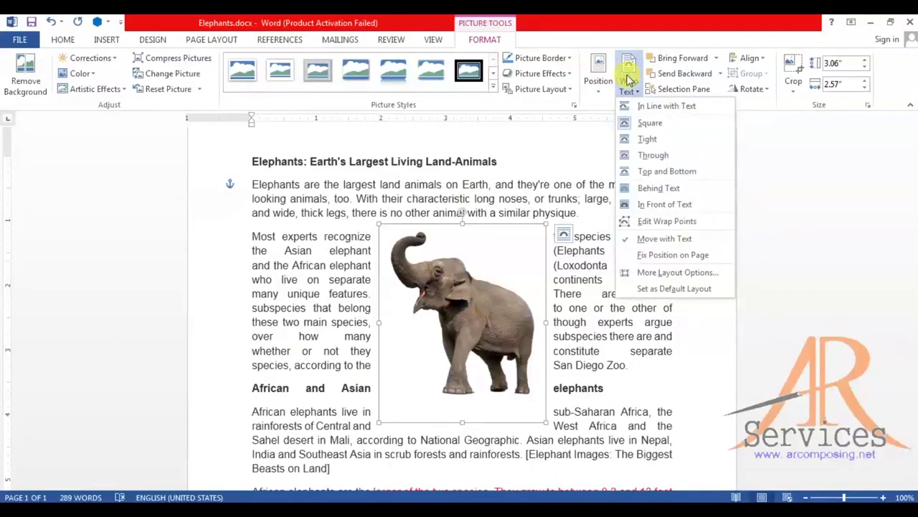
click(633, 141)
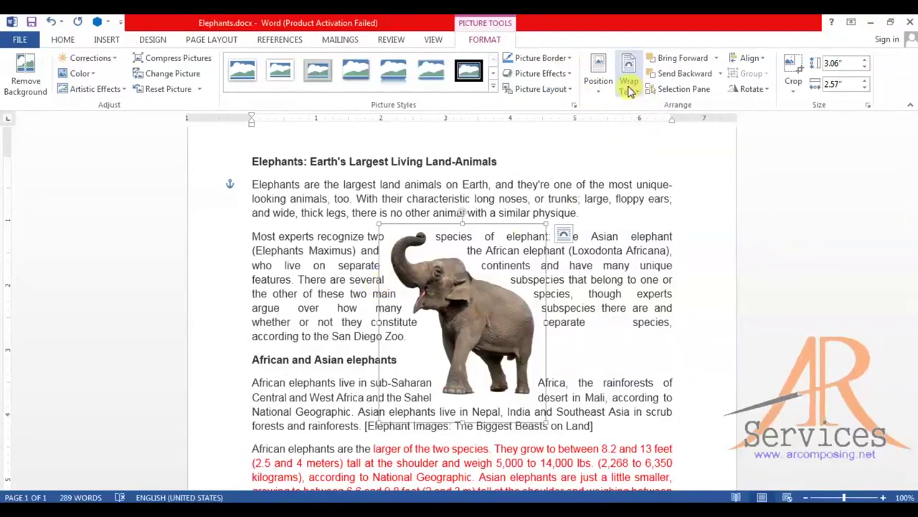
click(629, 87)
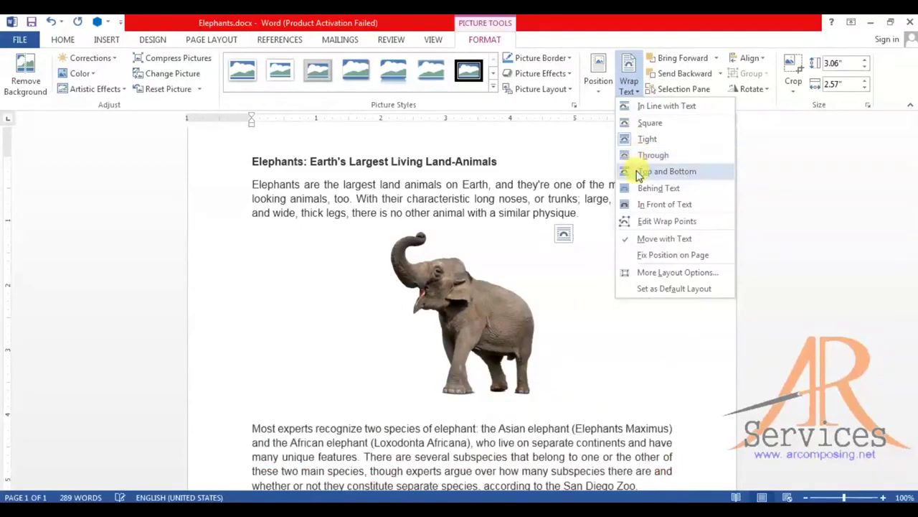
- Try Top and Bottom wrapping, then settle on In Line with Text for the elephant
click(638, 172)
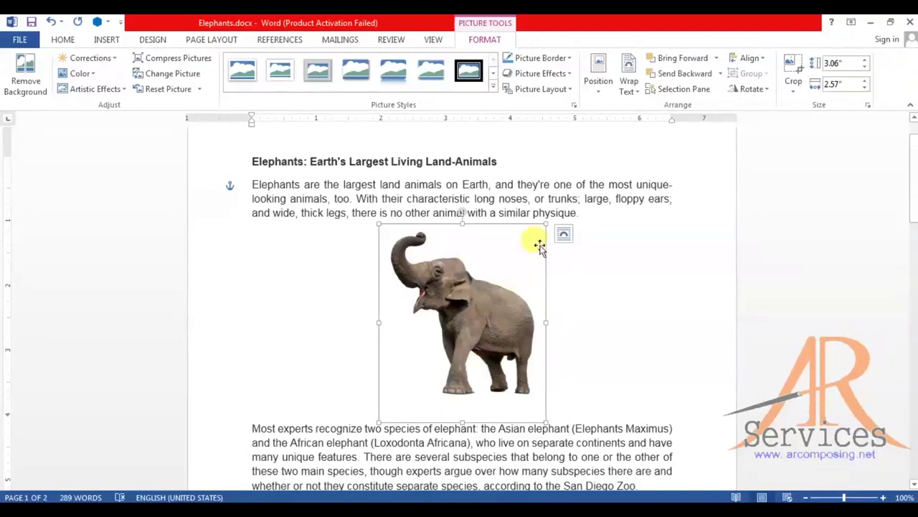
click(626, 72)
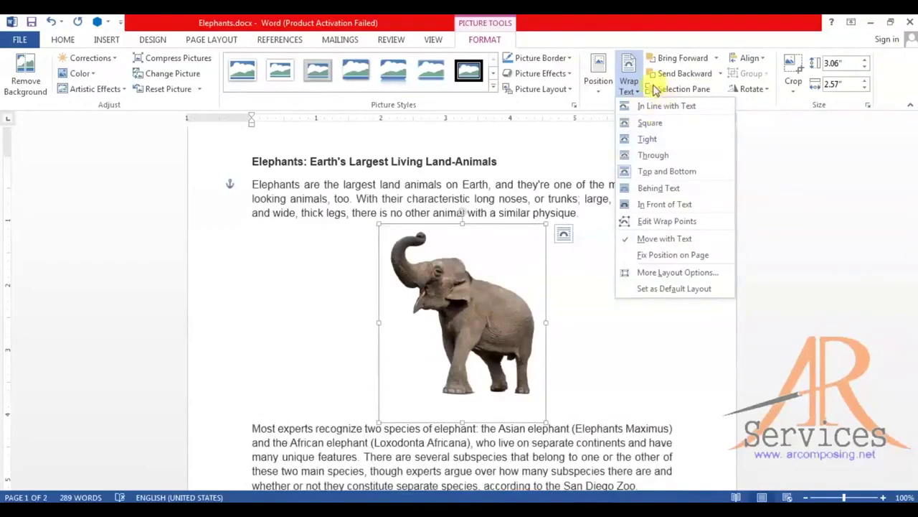
click(648, 105)
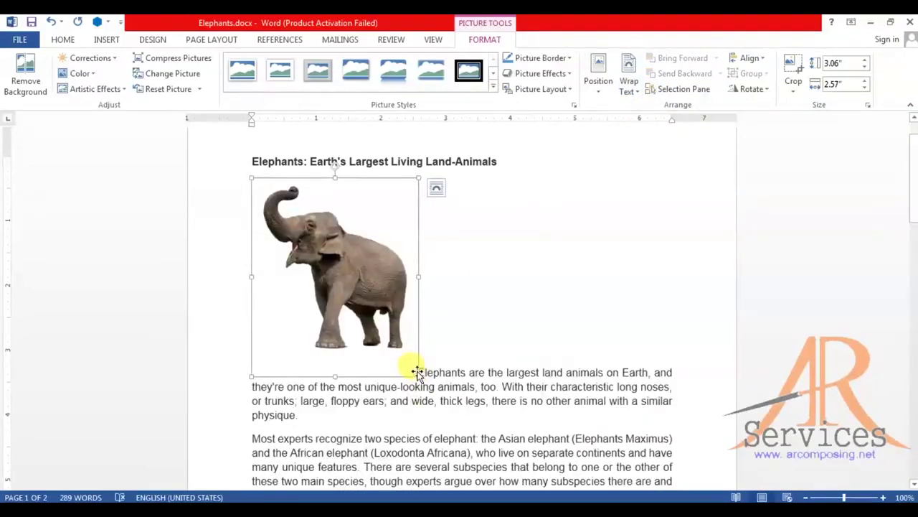
click(626, 73)
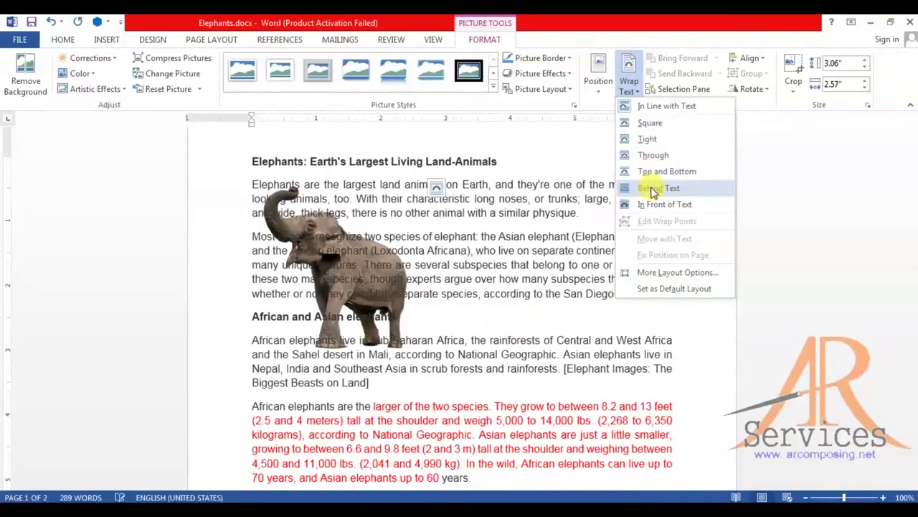
click(352, 275)
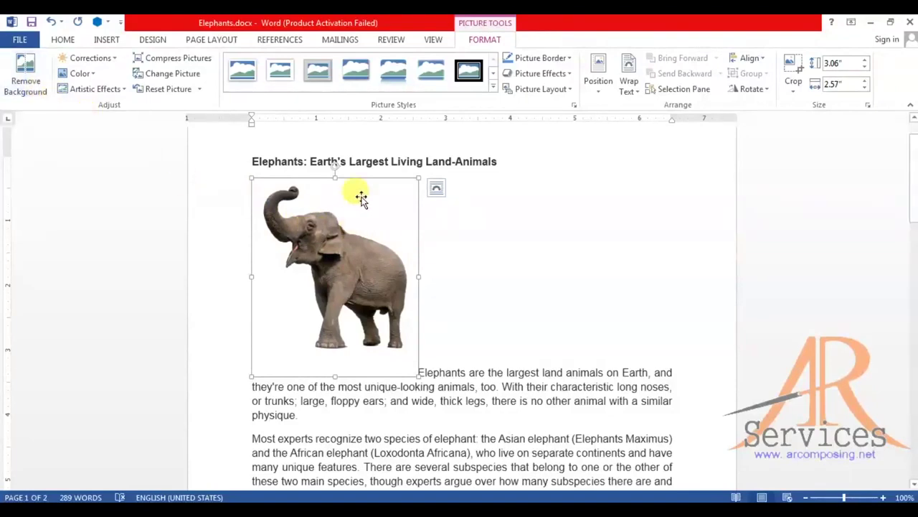
- Insert the elephant-and-calf photo into the document
click(105, 41)
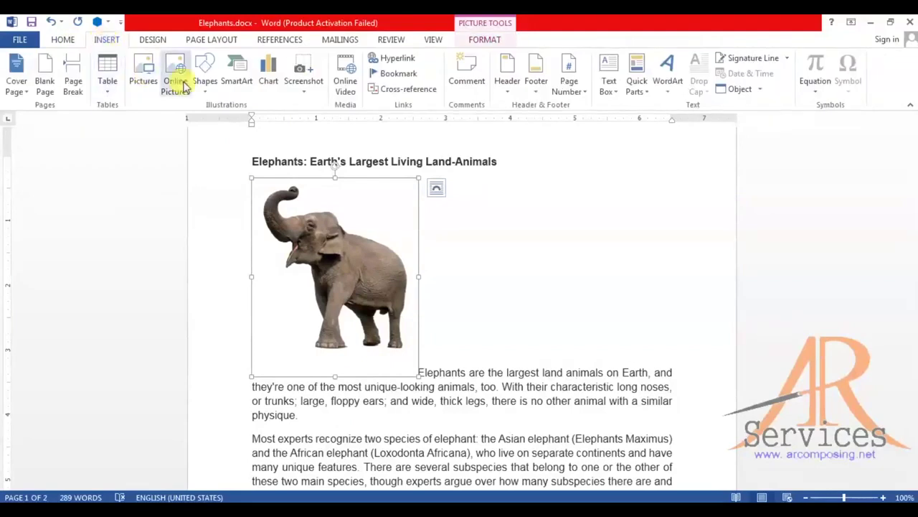
click(146, 75)
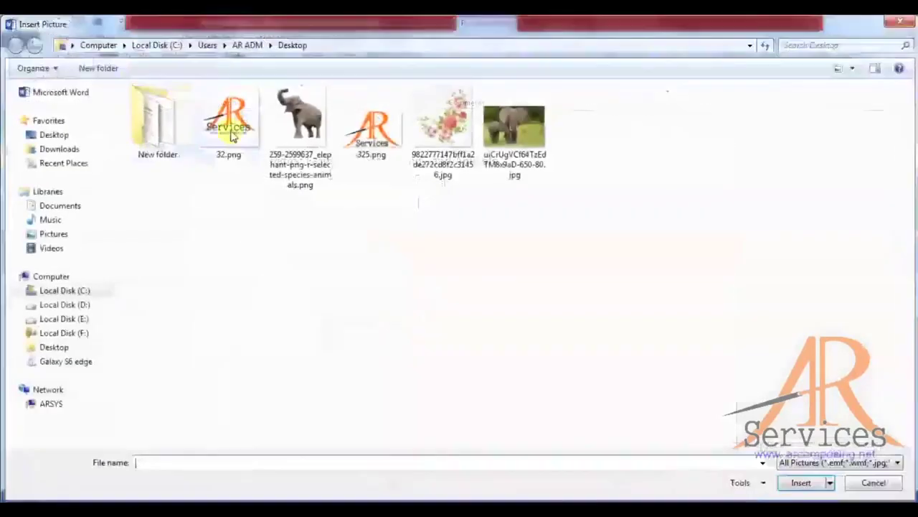
click(500, 138)
click(802, 482)
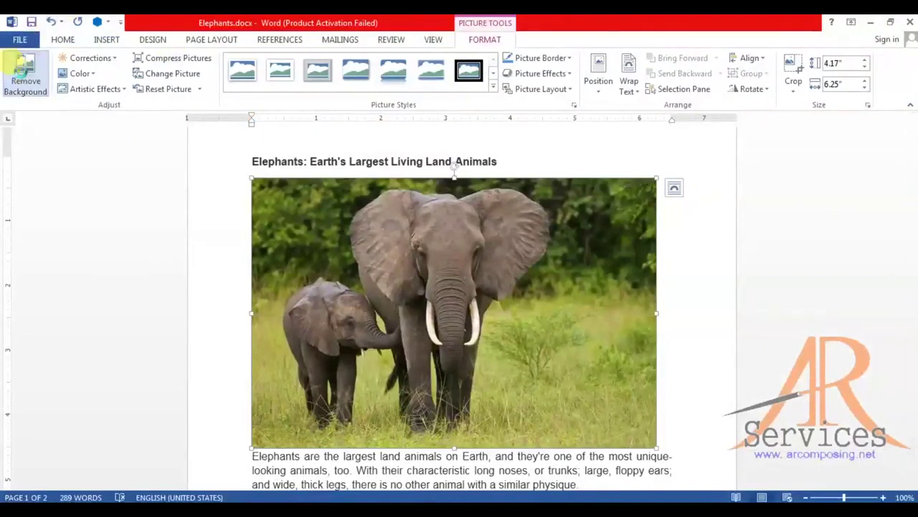
- Remove the photo's grassy background, keeping both elephants, then delete the photo
click(23, 70)
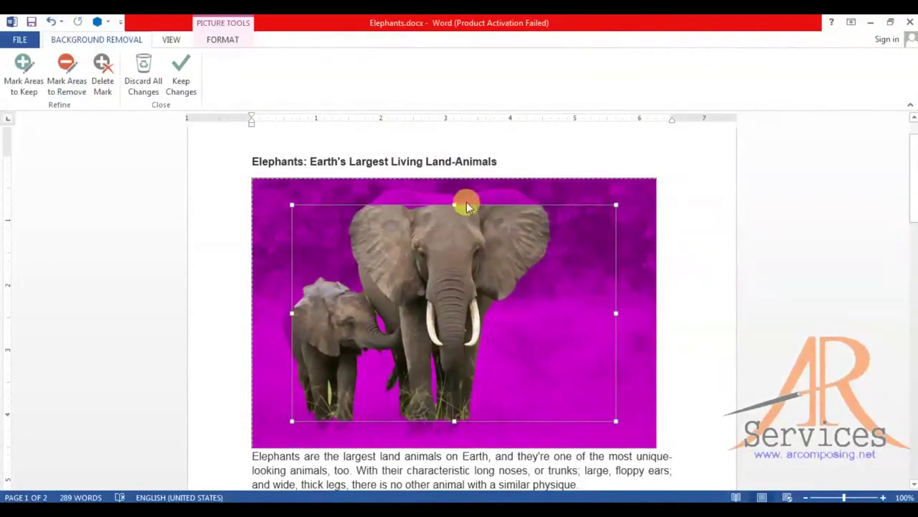
drag(454, 205, 457, 185)
drag(290, 302, 278, 304)
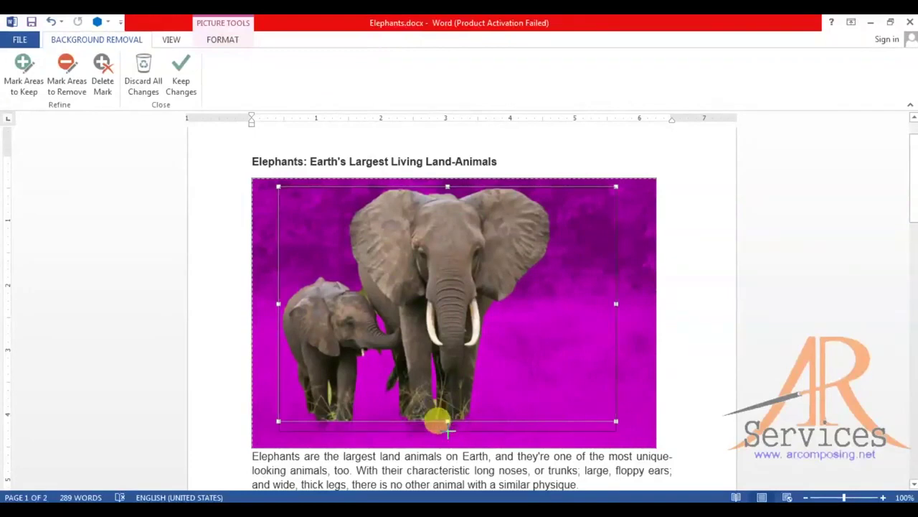
drag(446, 429, 447, 431)
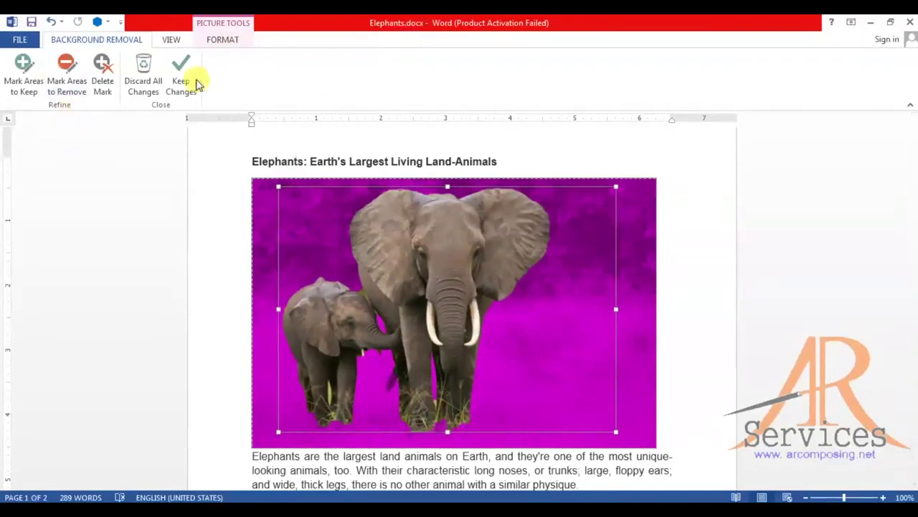
click(180, 79)
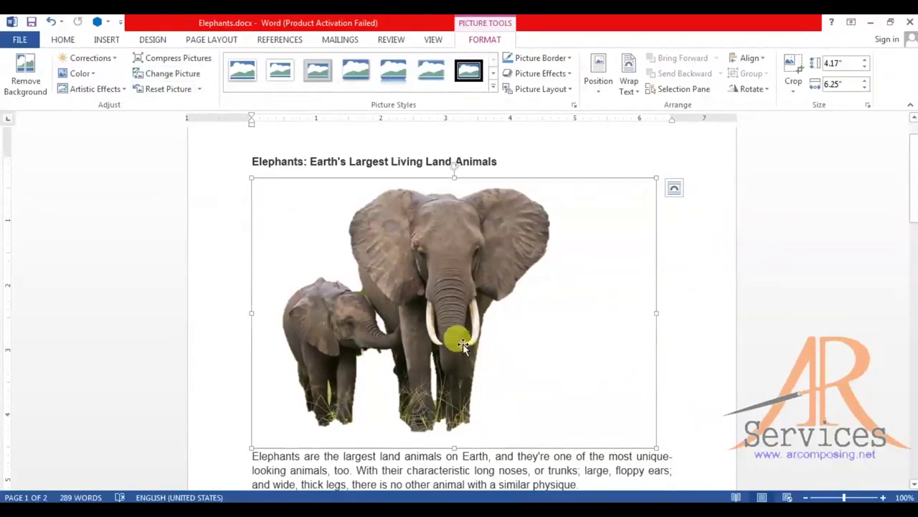
key(Delete)
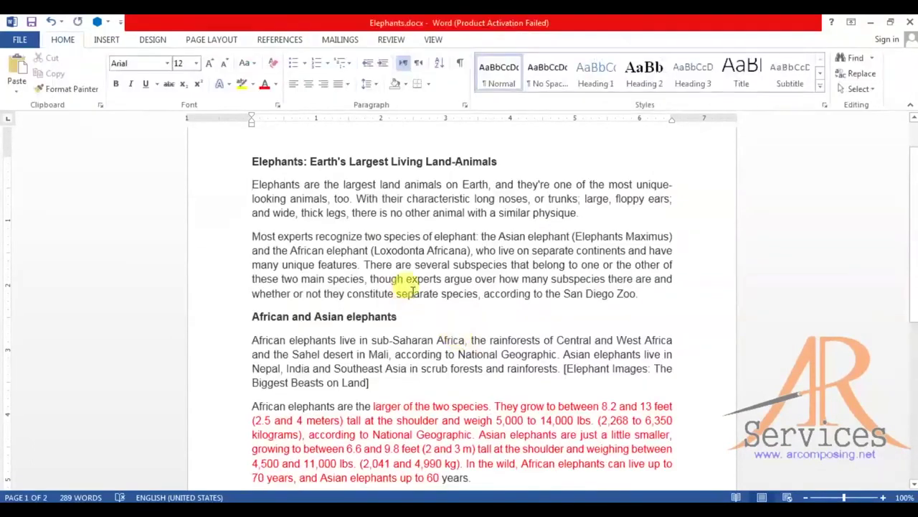
- Preview the Corrections presets without applying one and move the elephant further right
scroll(412, 289, up, 1)
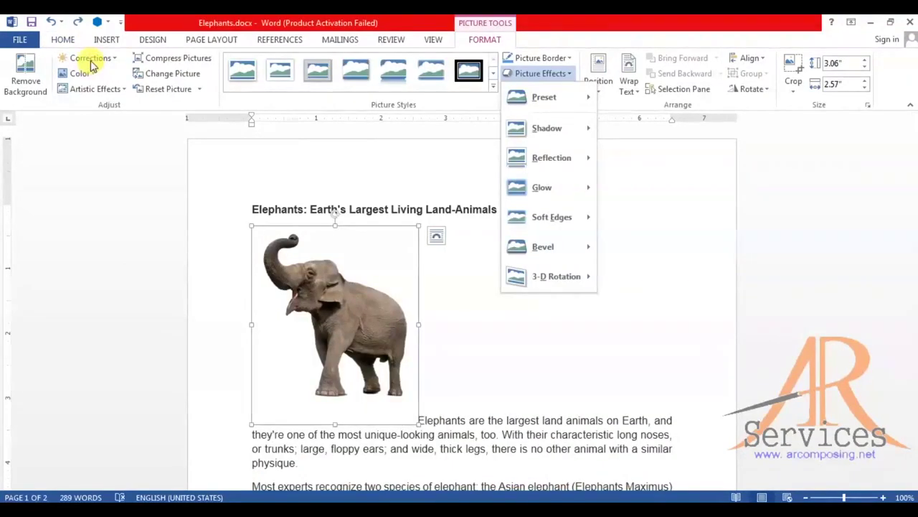
click(90, 59)
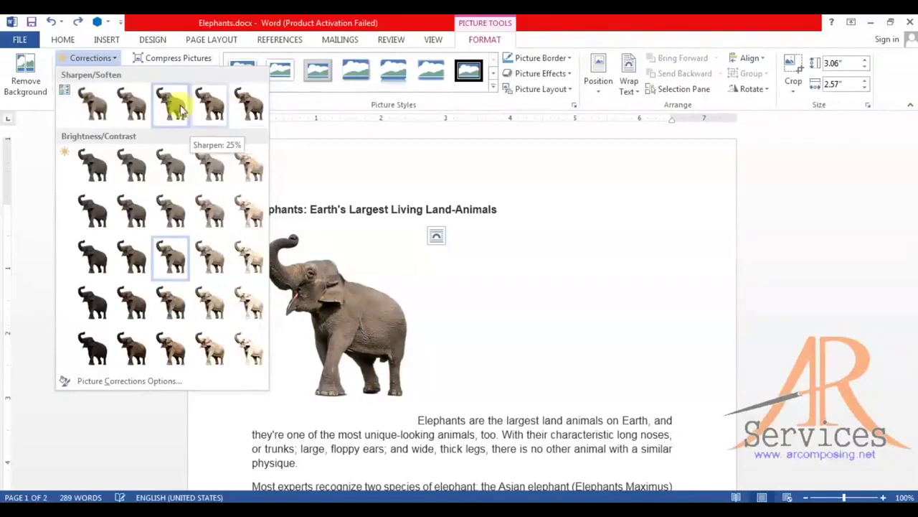
key(Escape)
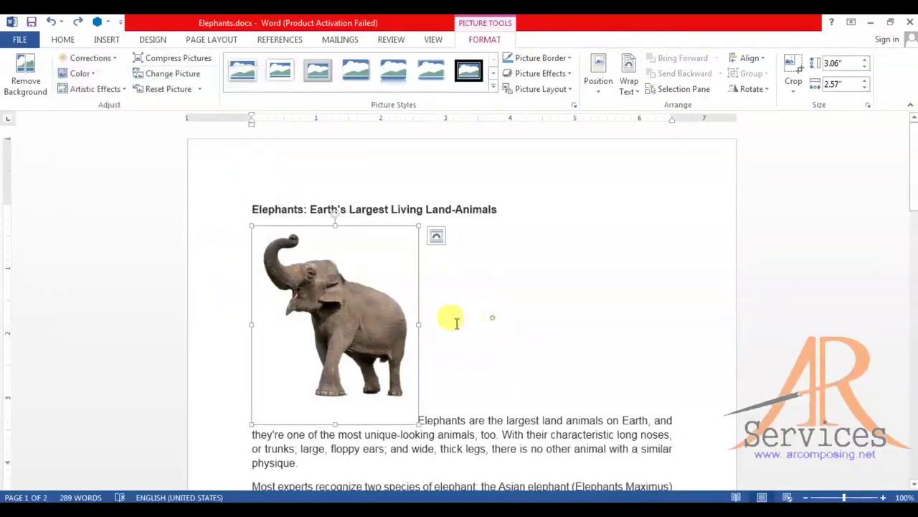
scroll(474, 315, up, 8)
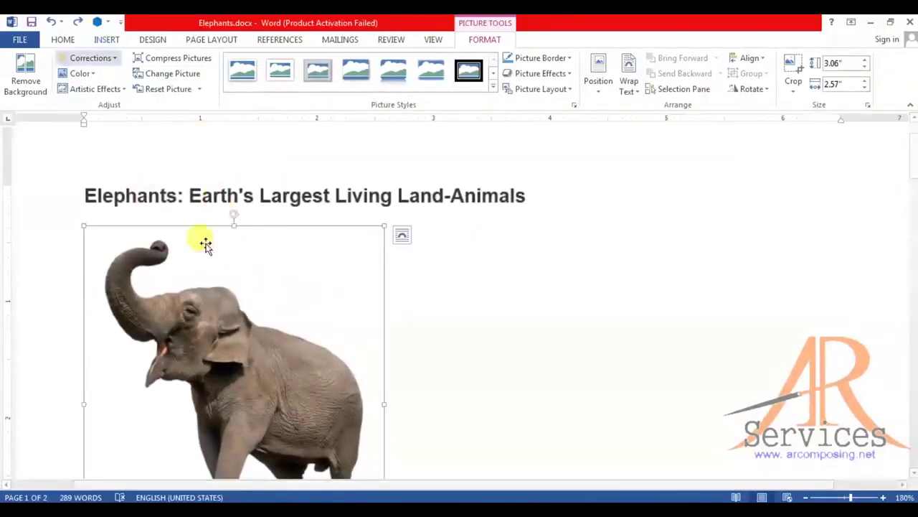
scroll(199, 273, up, 1)
scroll(184, 260, up, 1)
scroll(190, 260, up, 1)
scroll(190, 260, up, 2)
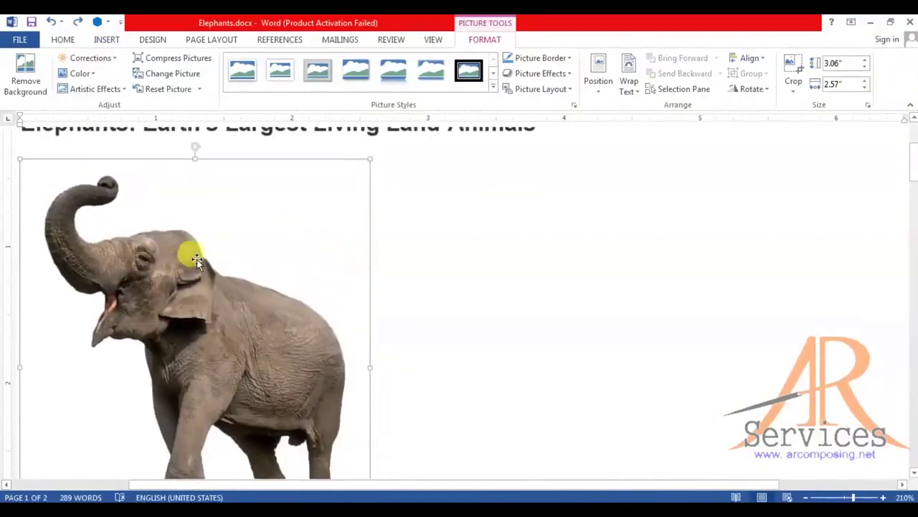
click(85, 60)
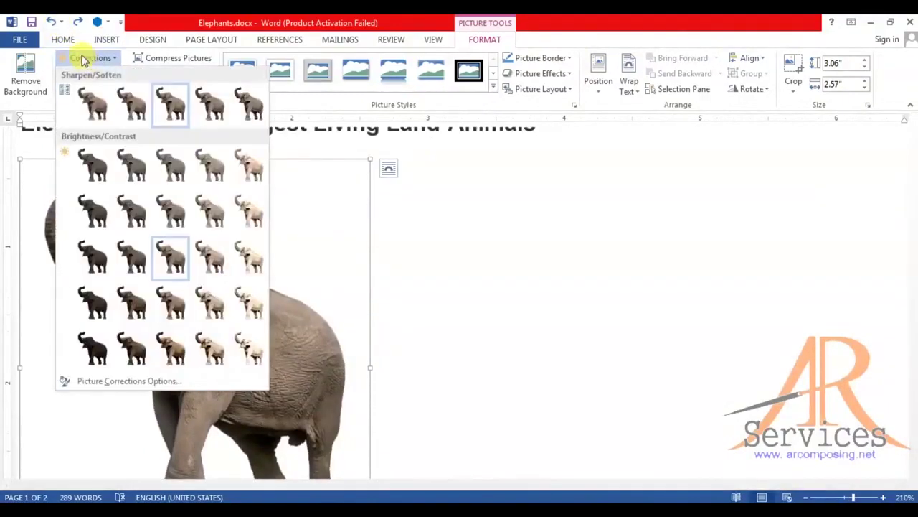
click(420, 363)
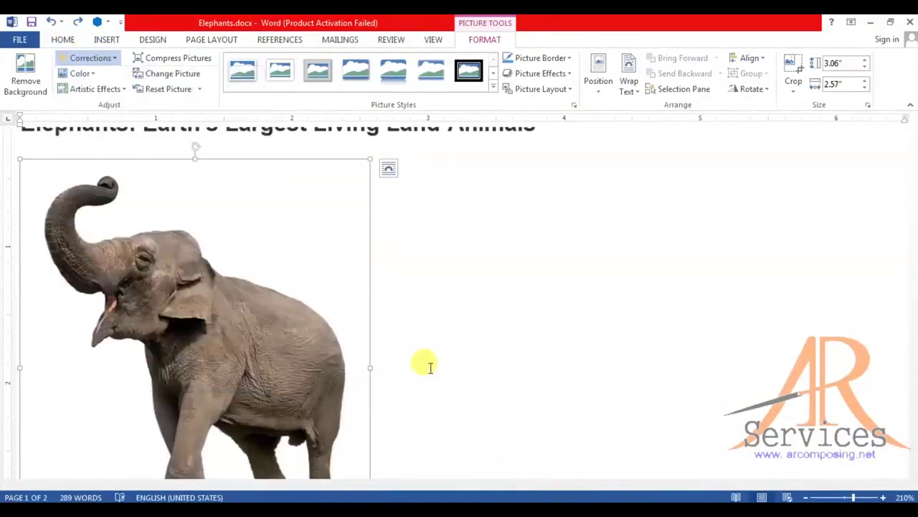
drag(306, 361, 495, 323)
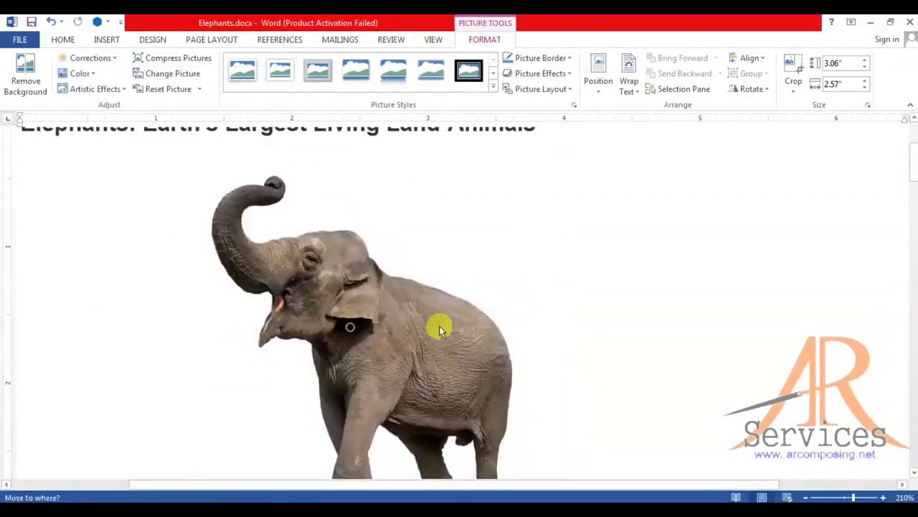
drag(455, 313, 481, 314)
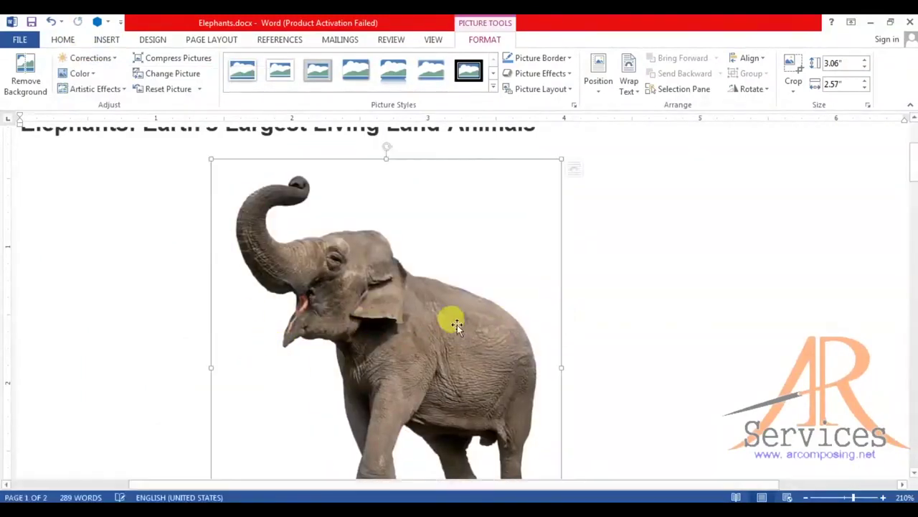
- Preview Corrections, Color and Artistic Effects without applying any, then open Compress Pictures
click(86, 57)
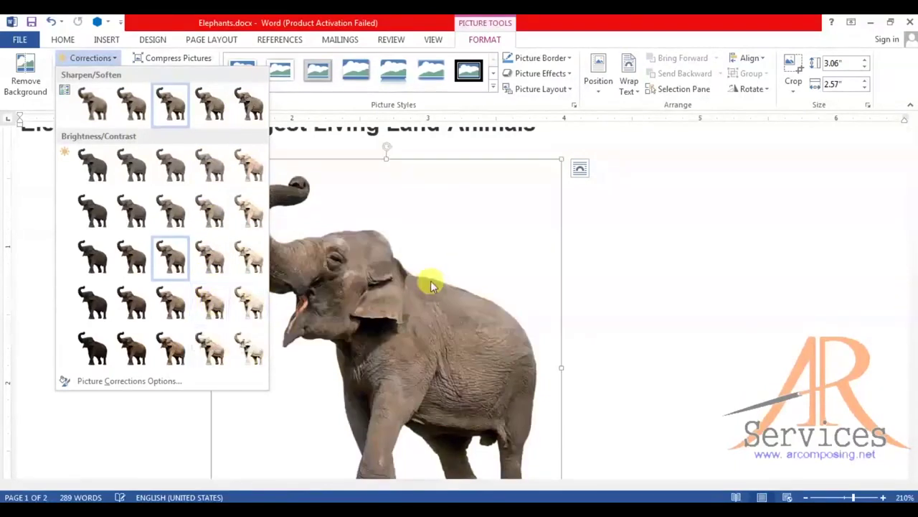
click(611, 277)
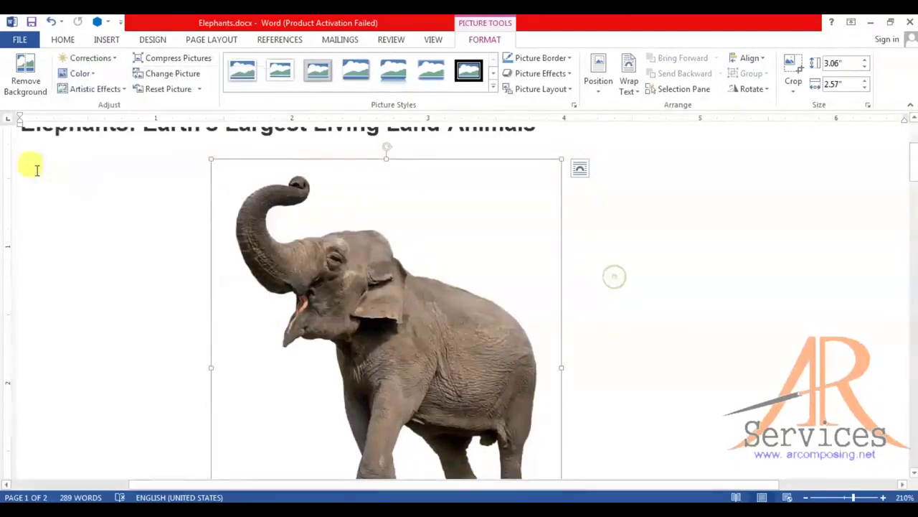
click(79, 75)
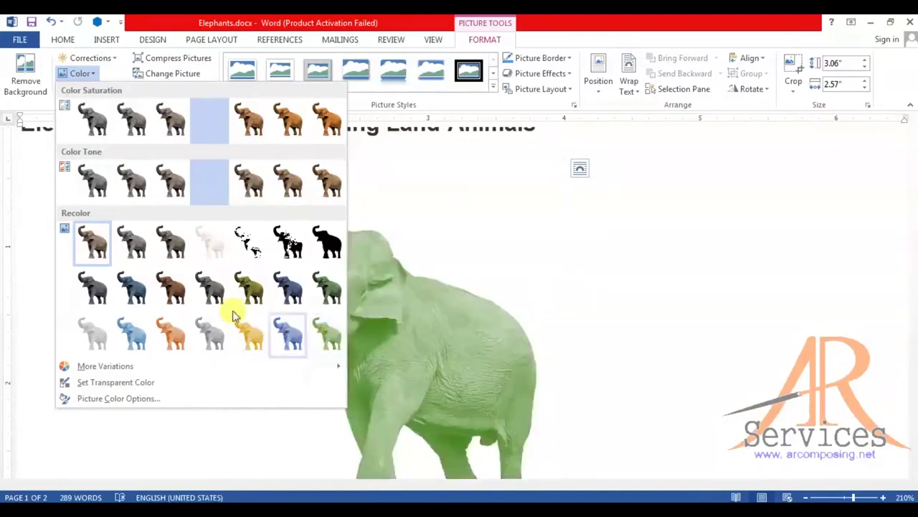
click(545, 234)
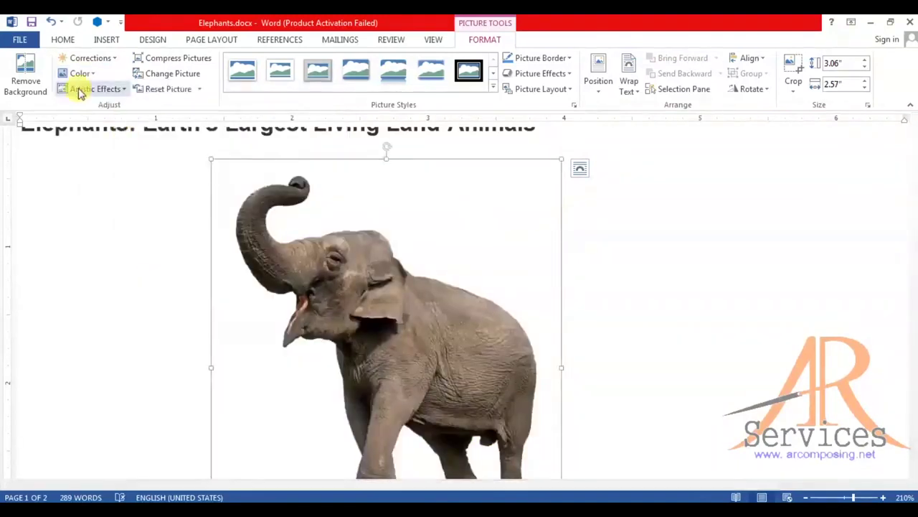
click(75, 92)
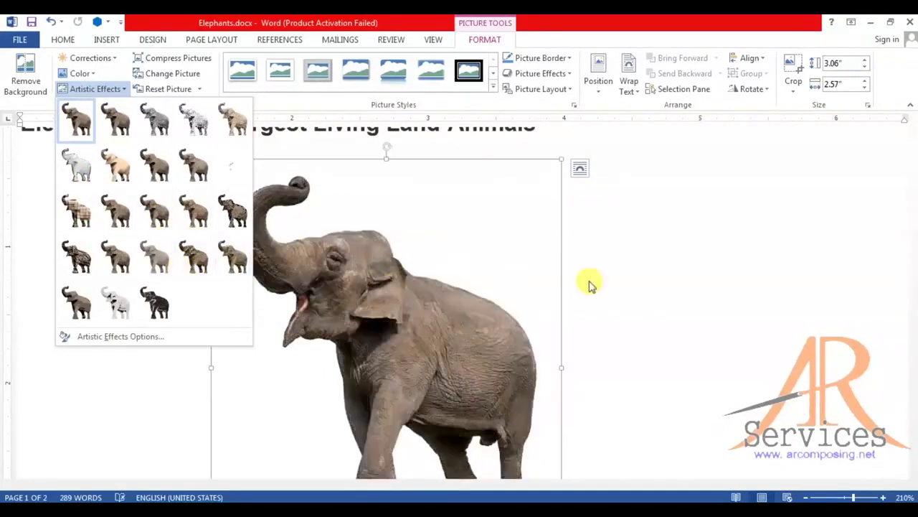
click(626, 280)
click(165, 58)
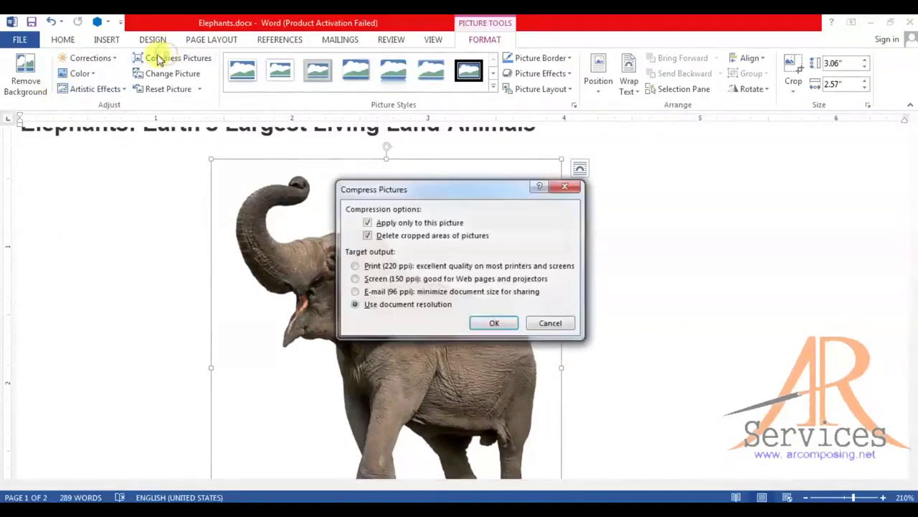
- Close Compress Pictures unchanged and apply a soft-shadow picture style to the elephant
click(557, 323)
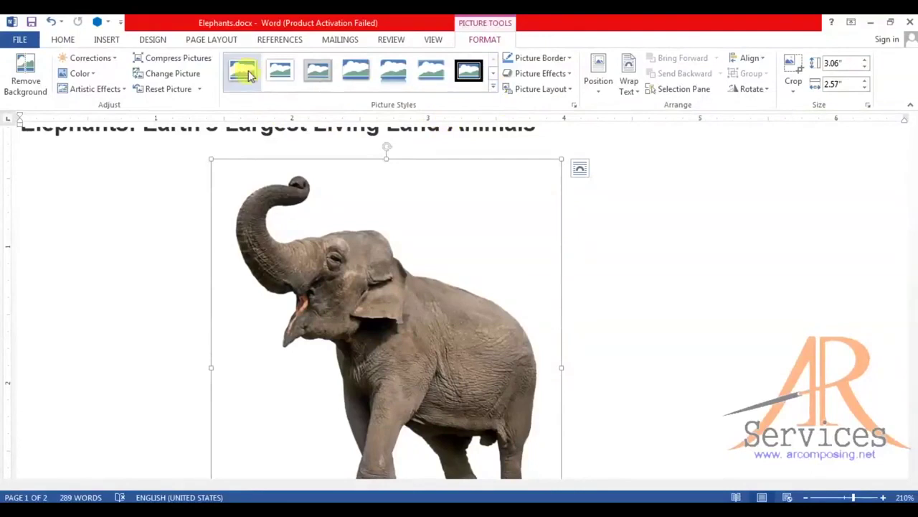
click(494, 89)
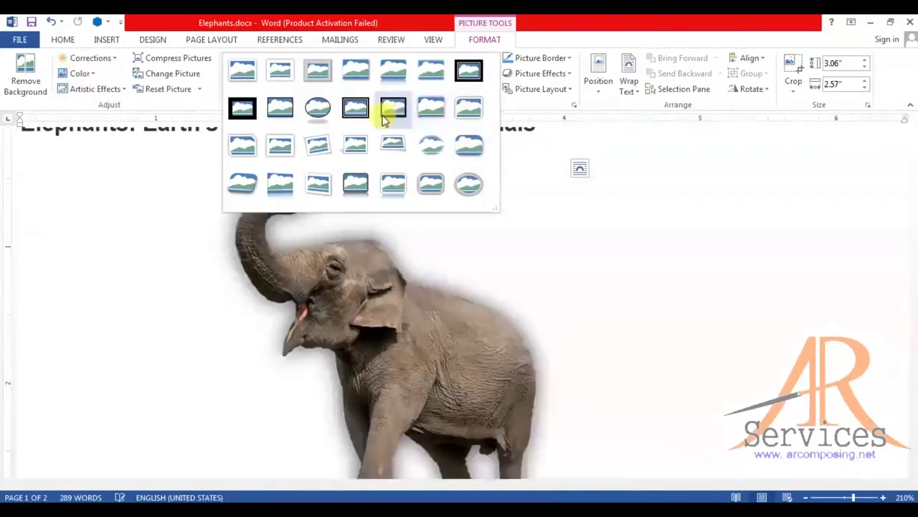
click(343, 65)
click(704, 238)
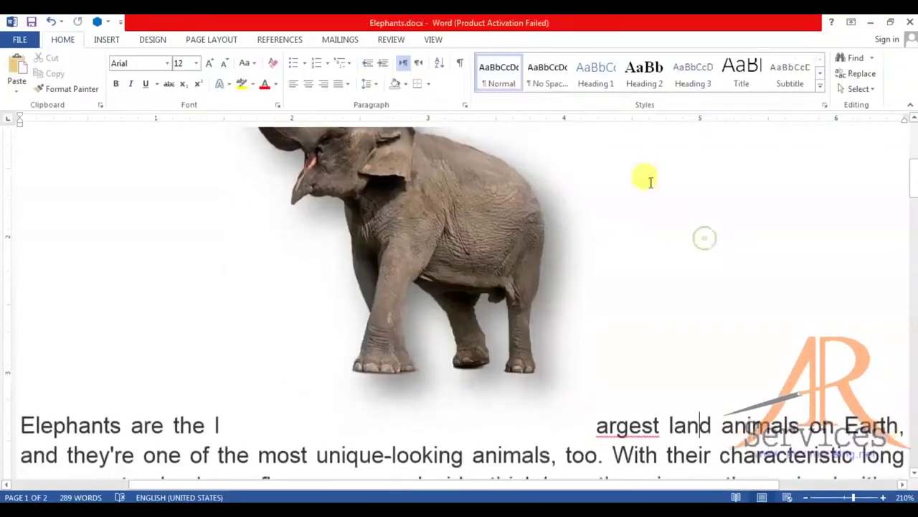
scroll(593, 205, up, 5)
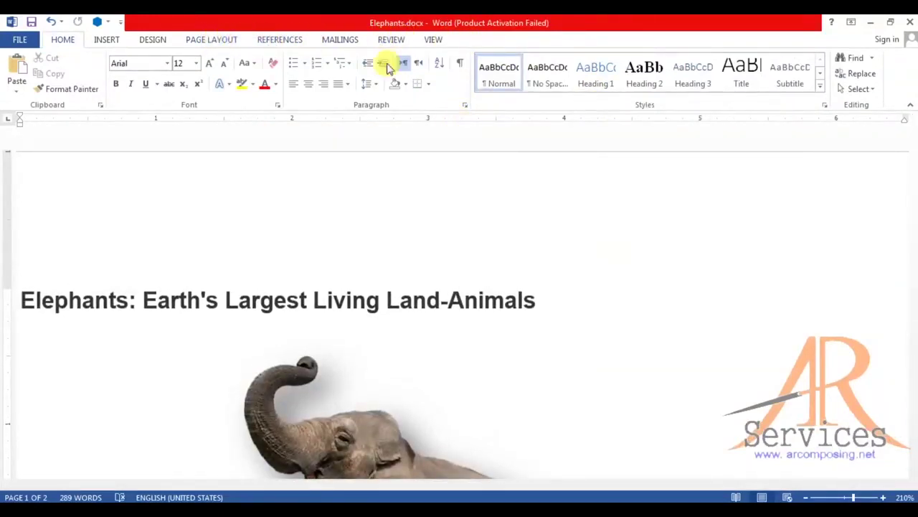
click(352, 430)
click(485, 39)
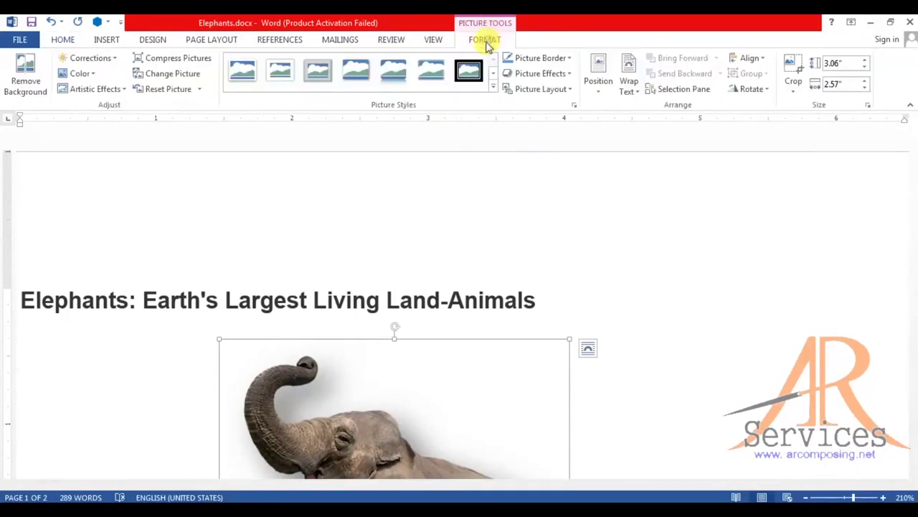
- Give the elephant picture a red 4½ pt border
click(543, 59)
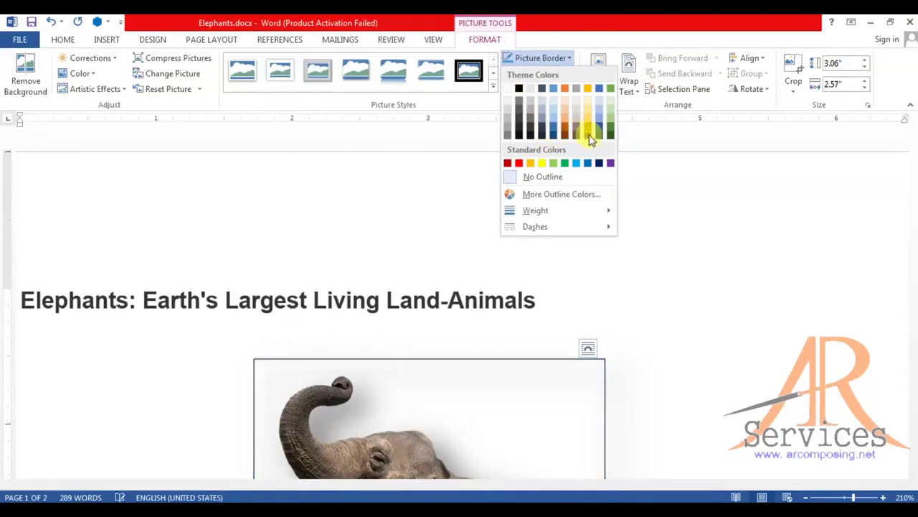
click(519, 164)
click(531, 58)
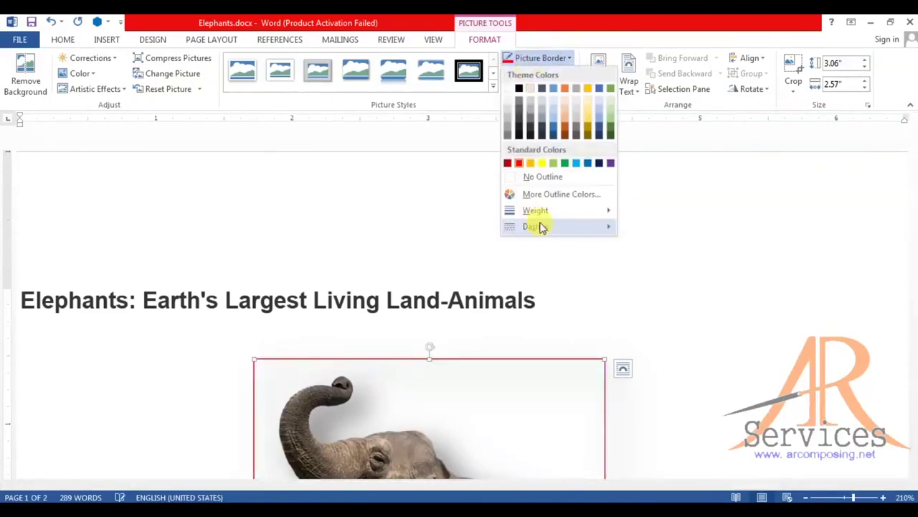
mouse_move(546, 210)
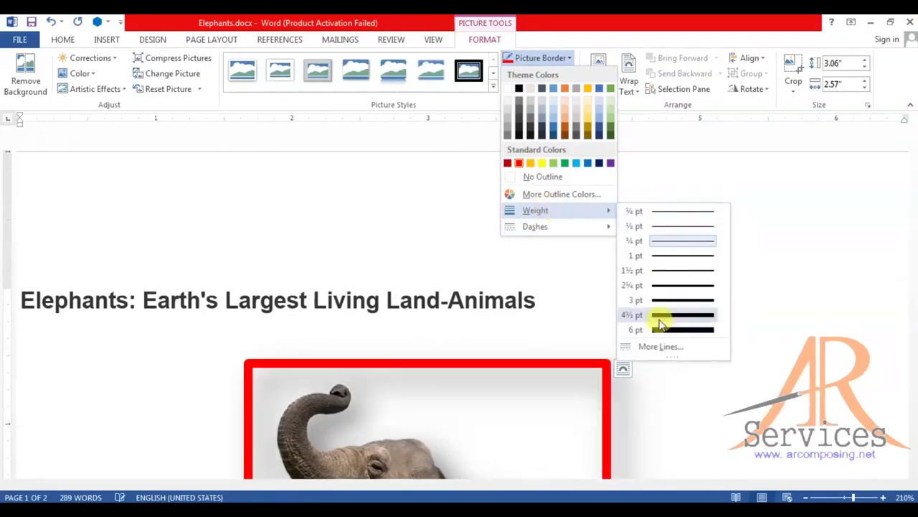
click(661, 323)
- Reselect the elephant and browse Picture Effects without applying any
click(590, 215)
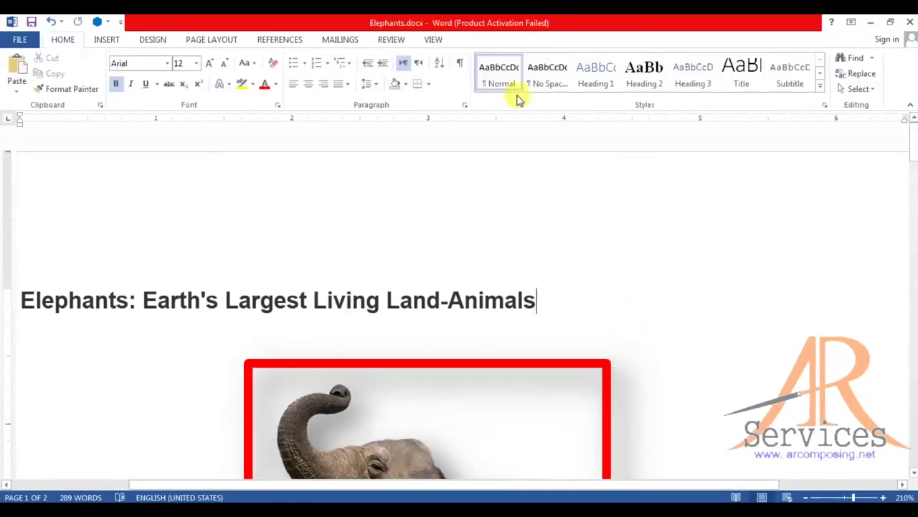
click(513, 416)
click(480, 40)
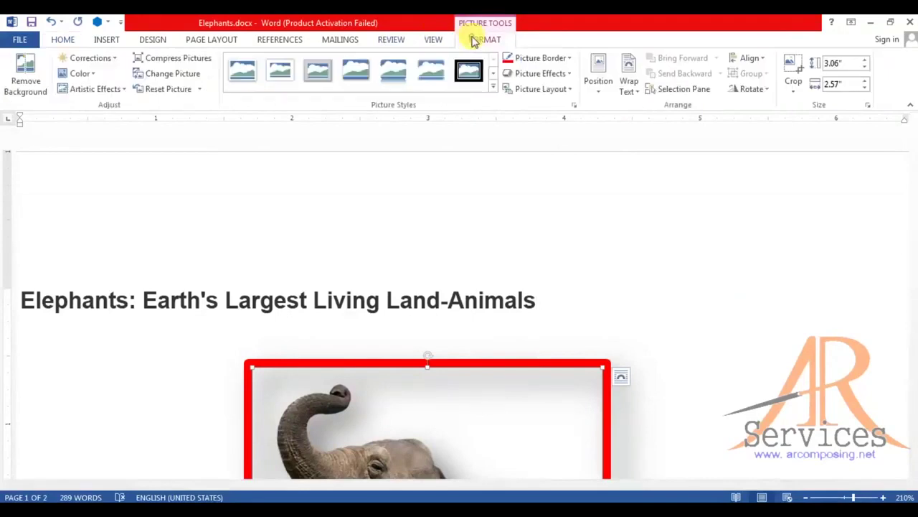
click(535, 74)
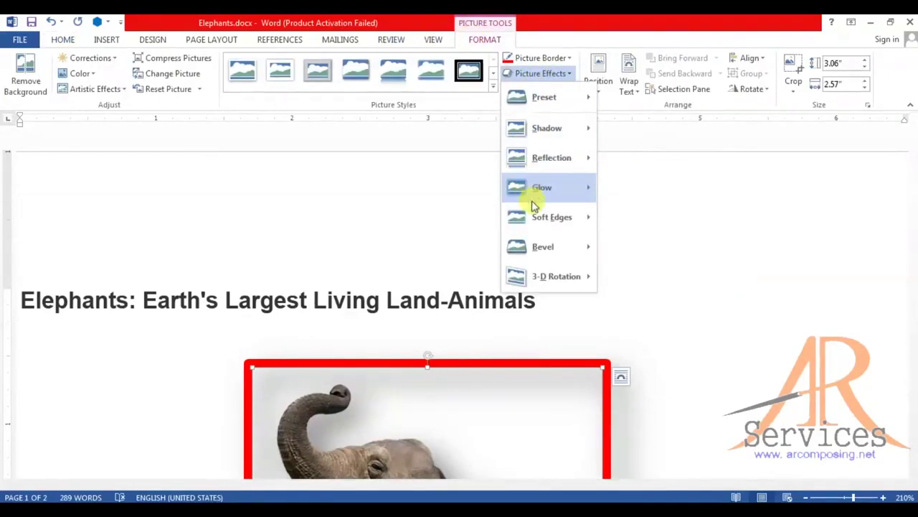
mouse_move(534, 188)
mouse_move(549, 217)
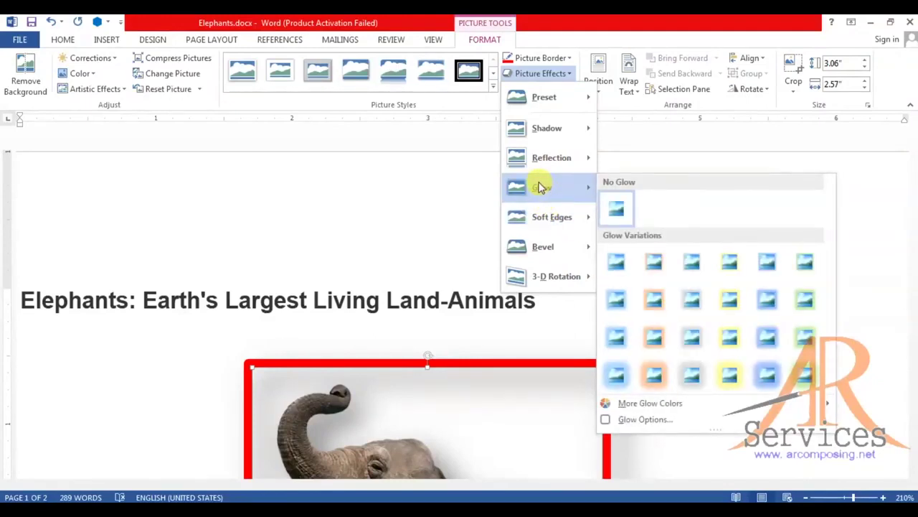
click(371, 168)
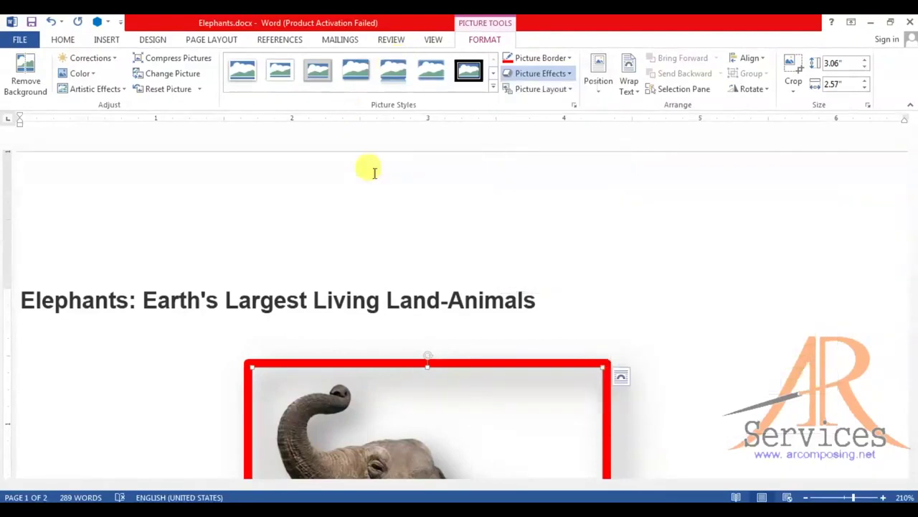
- Browse the picture Position options twice without applying any
click(597, 72)
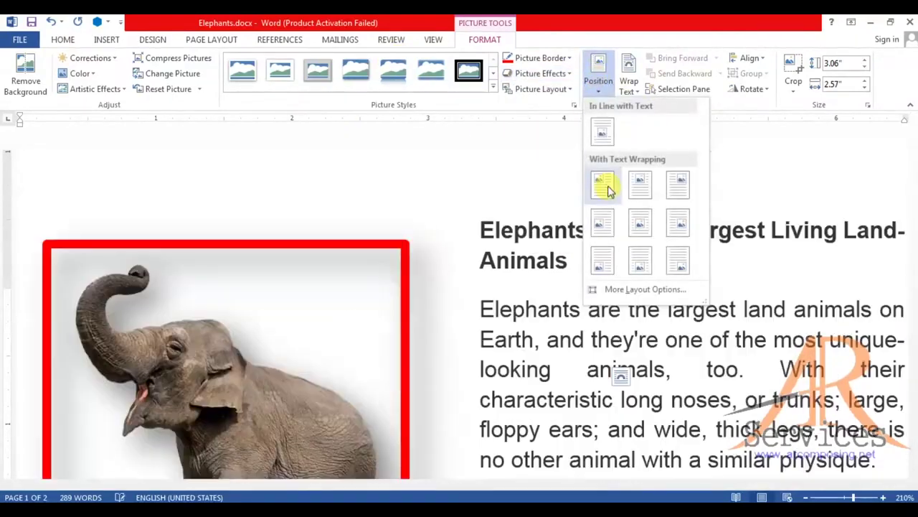
click(472, 206)
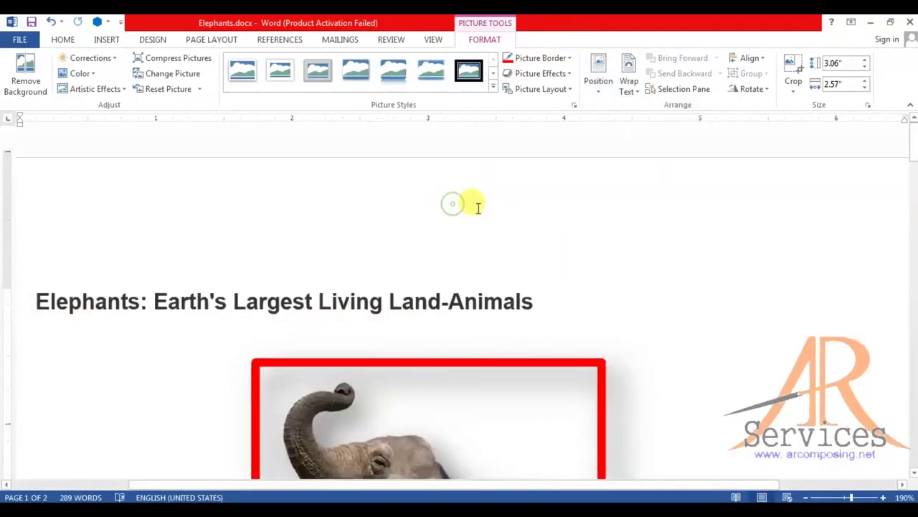
scroll(475, 208, down, 2)
scroll(470, 215, down, 2)
scroll(467, 222, down, 4)
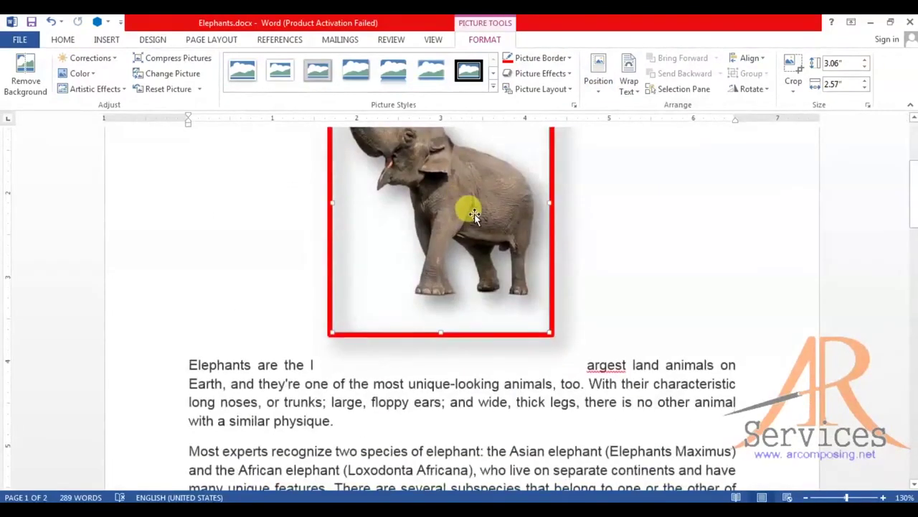
scroll(477, 224, up, 4)
scroll(484, 227, up, 1)
click(598, 72)
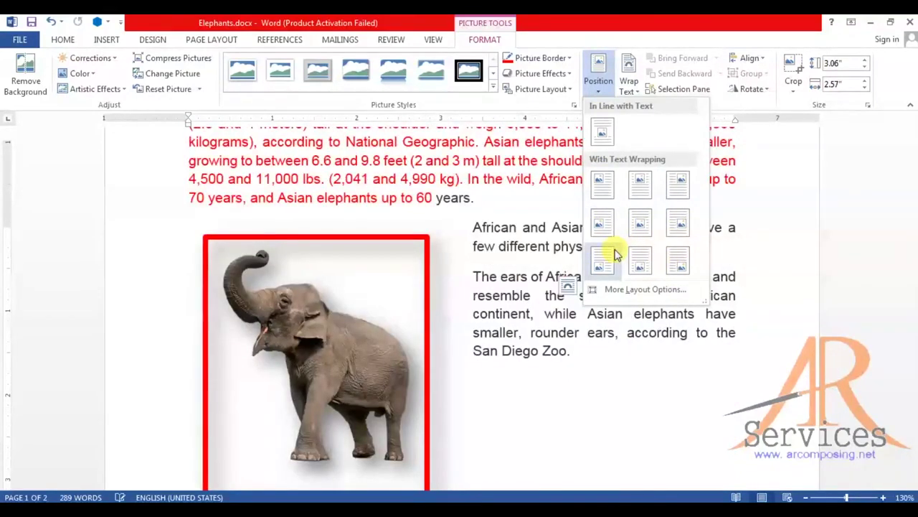
click(585, 324)
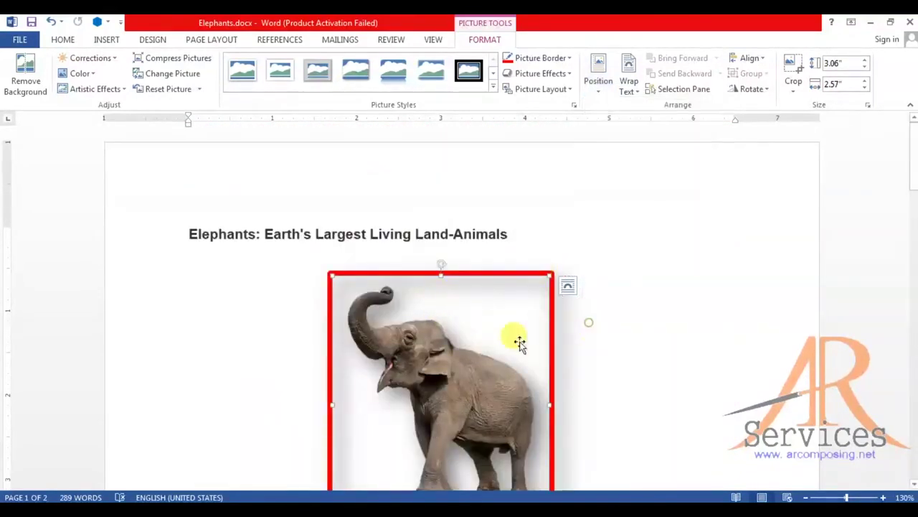
- Nudge the elephant picture right, then undo to strip its red border and shadow
drag(537, 334, 609, 312)
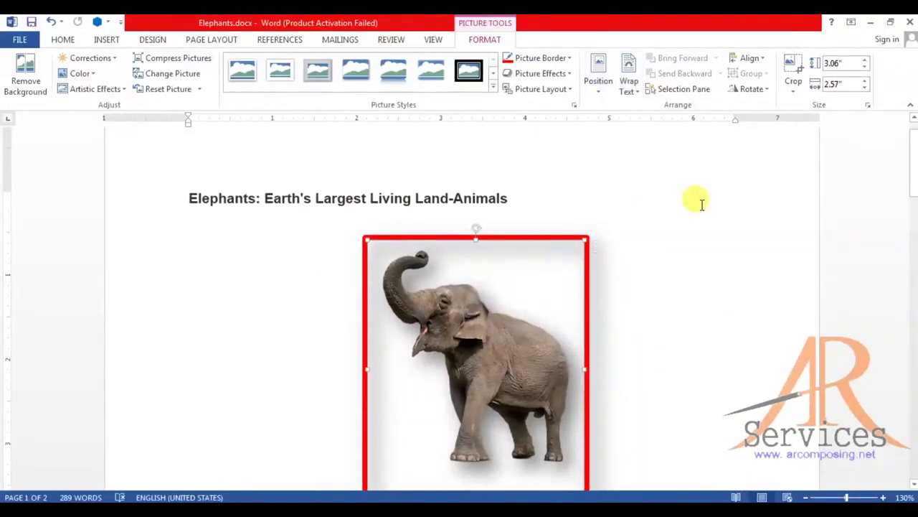
click(696, 195)
click(524, 303)
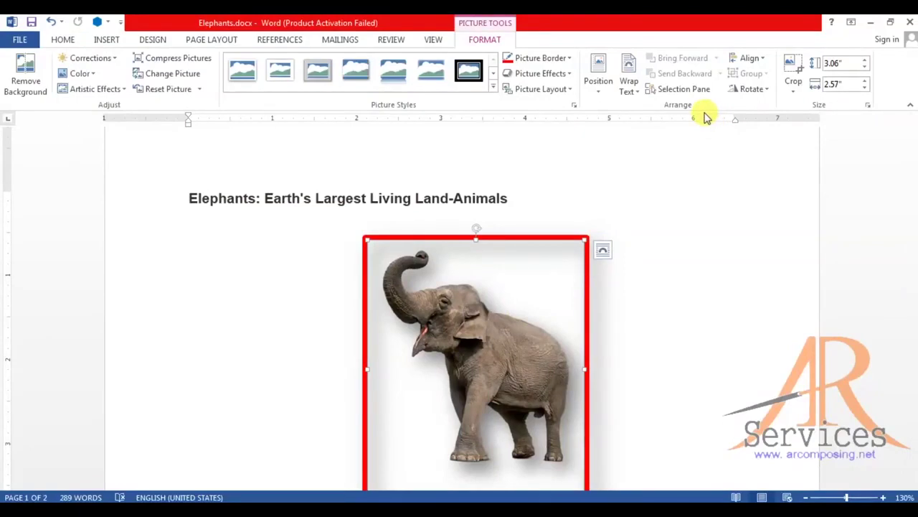
key(ctrl+z)
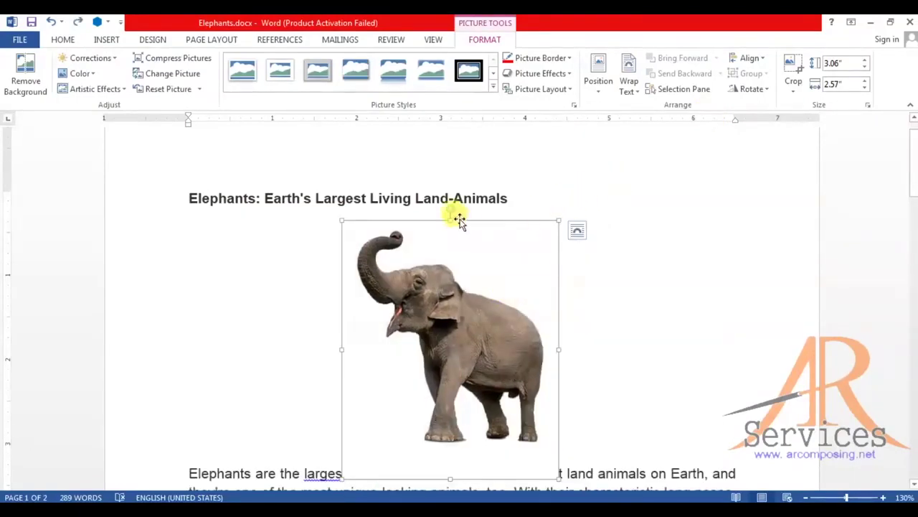
- Test the rotation handle and Rotate menu without rotating, then preview picture layouts
drag(448, 210, 448, 210)
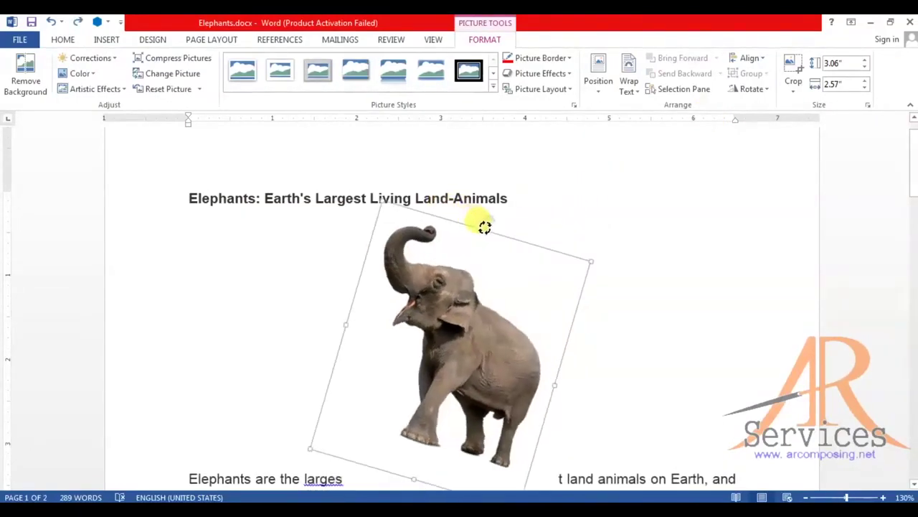
click(749, 88)
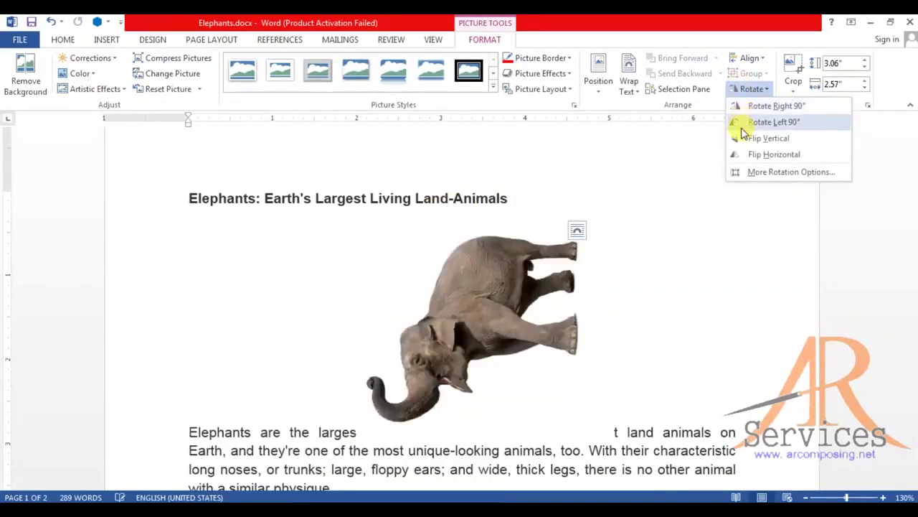
click(684, 106)
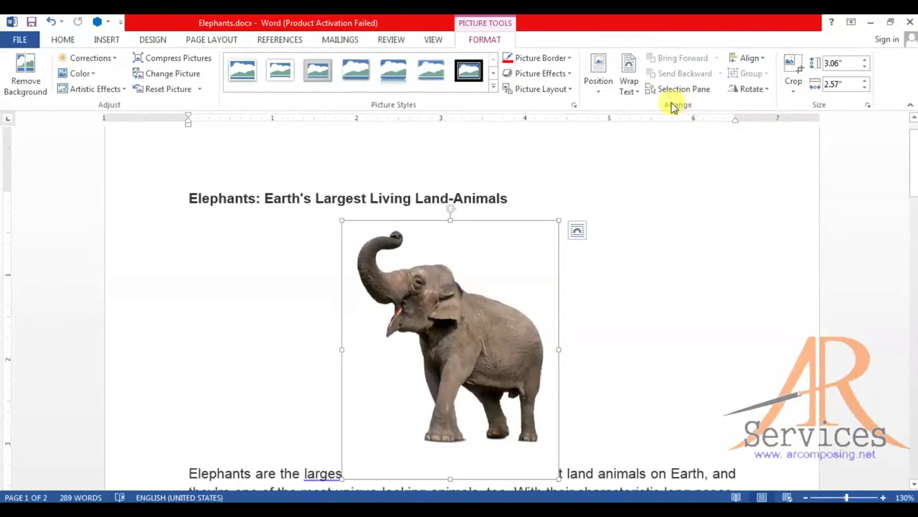
click(539, 90)
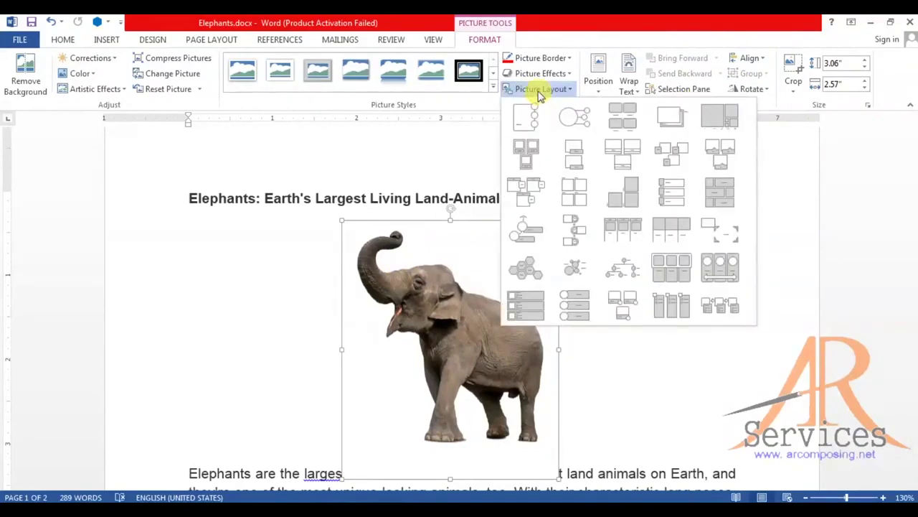
click(529, 270)
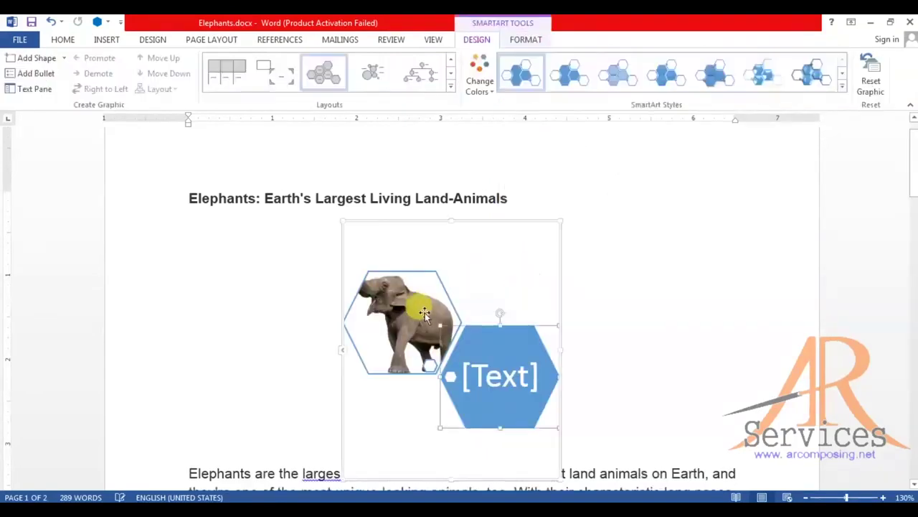
click(416, 321)
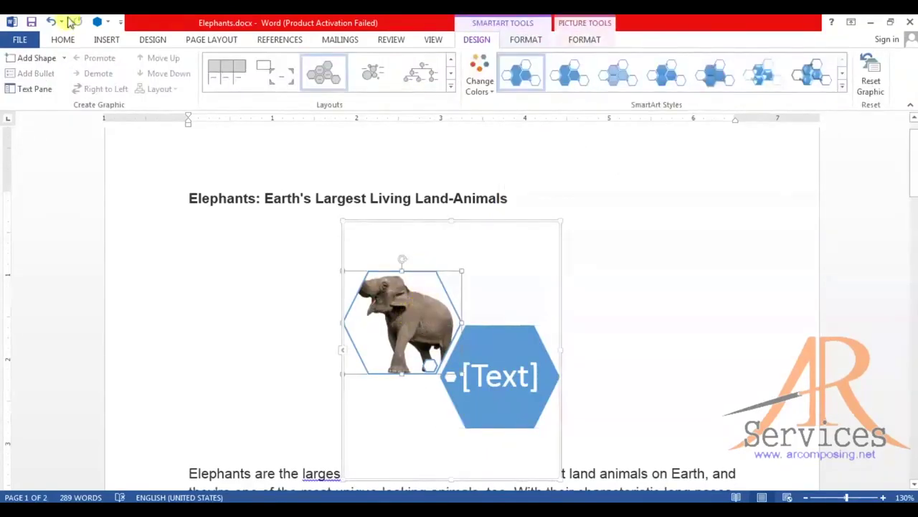
click(20, 60)
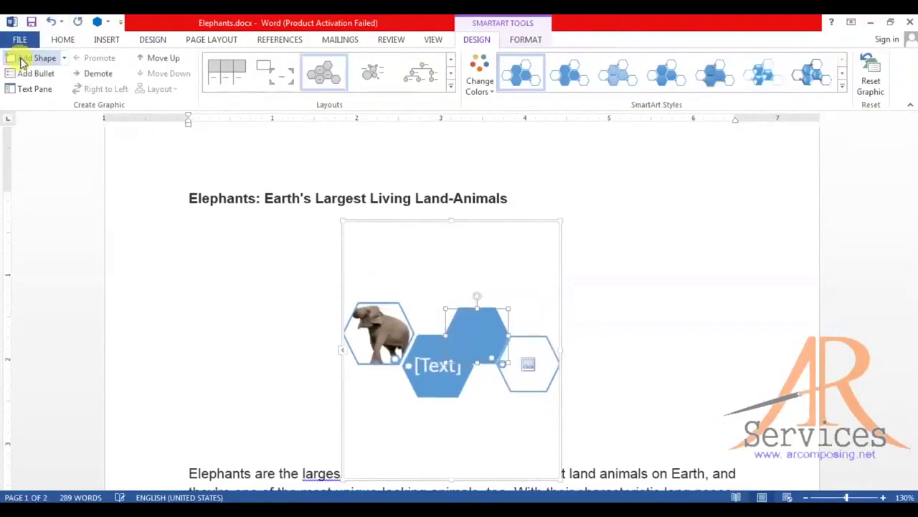
click(527, 367)
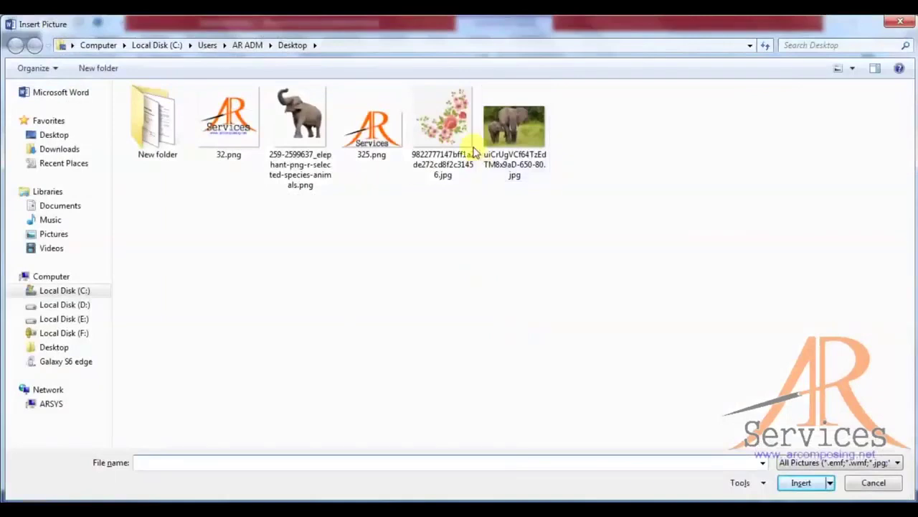
click(514, 126)
click(800, 485)
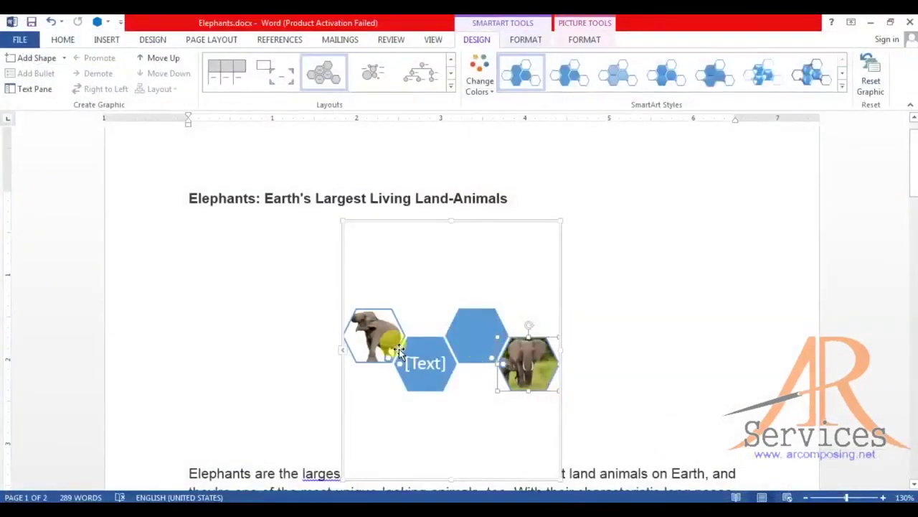
click(468, 330)
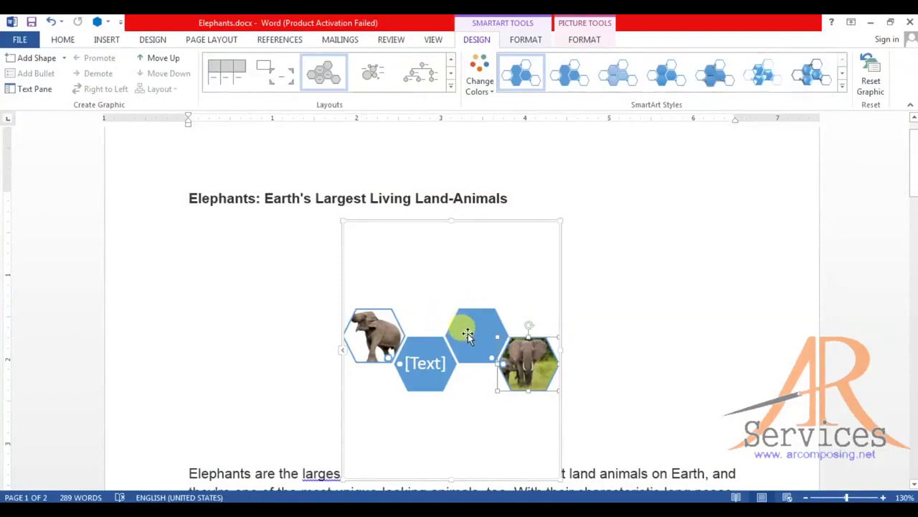
click(451, 86)
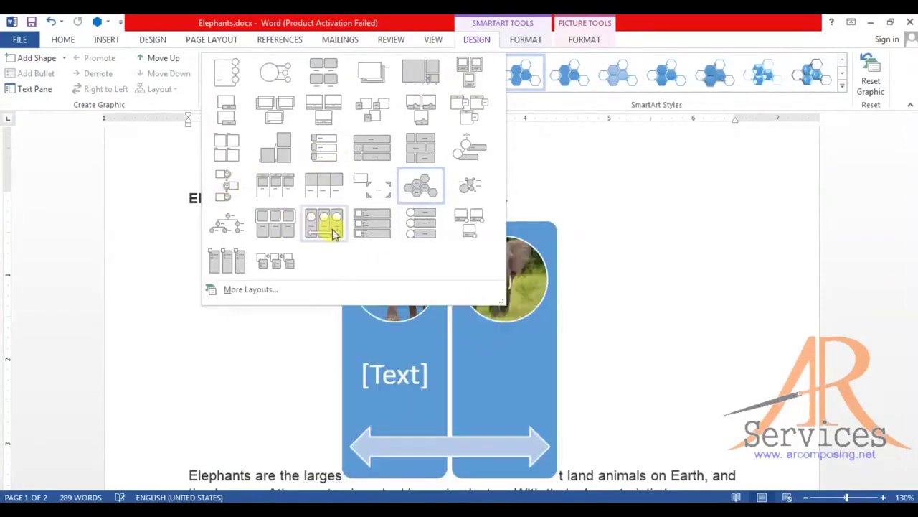
click(713, 227)
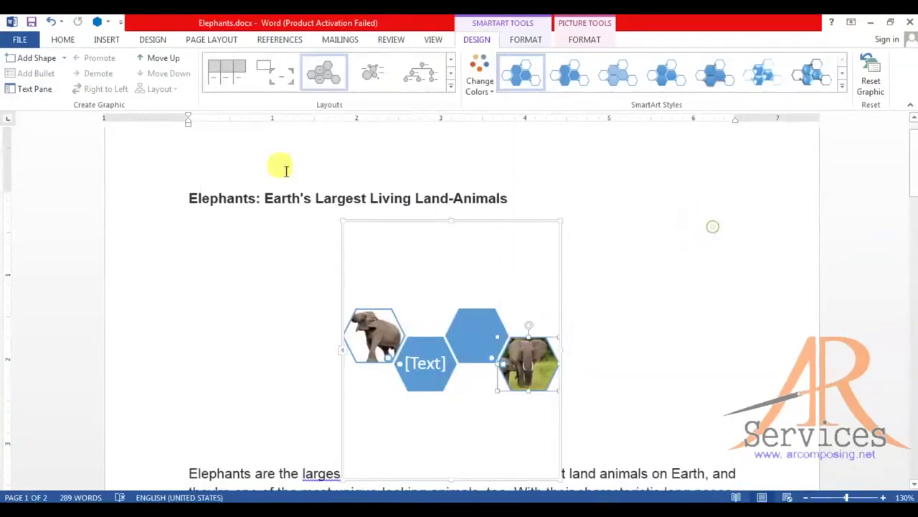
click(108, 42)
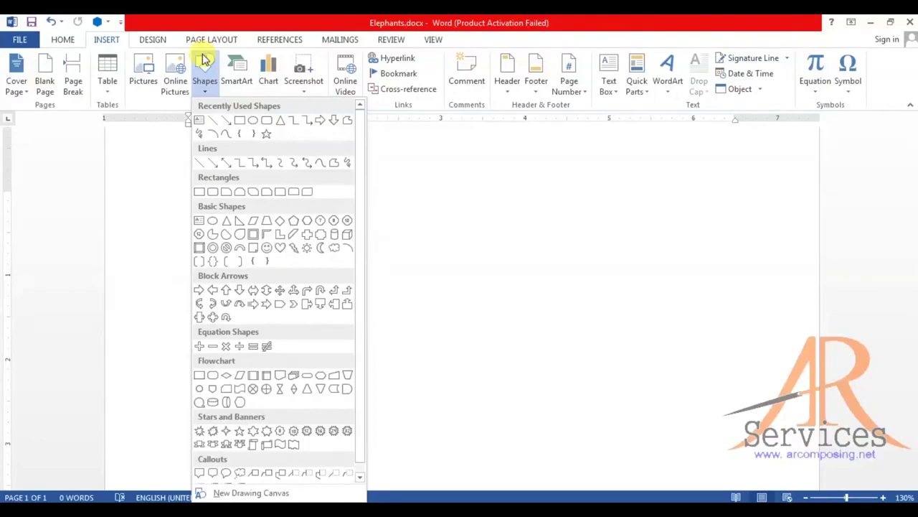
- Draw a straight horizontal line across the page after a first diagonal attempt
click(229, 128)
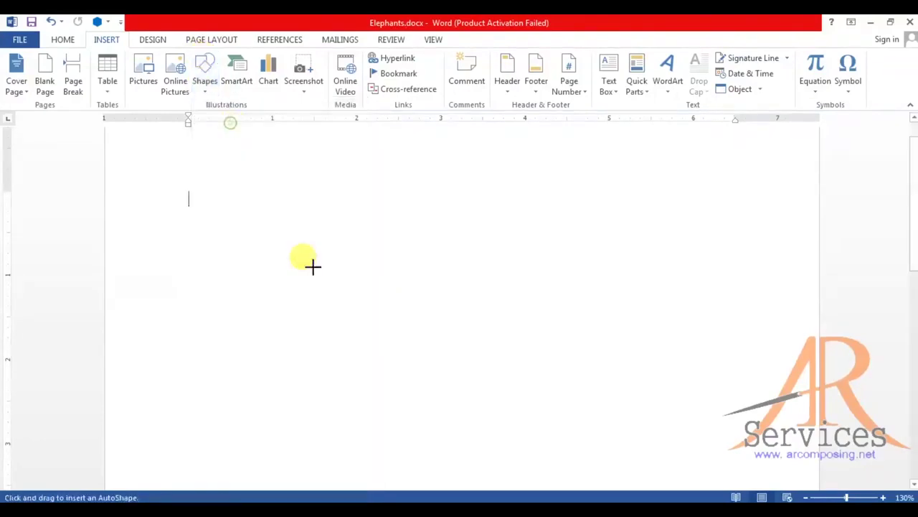
drag(485, 194, 397, 278)
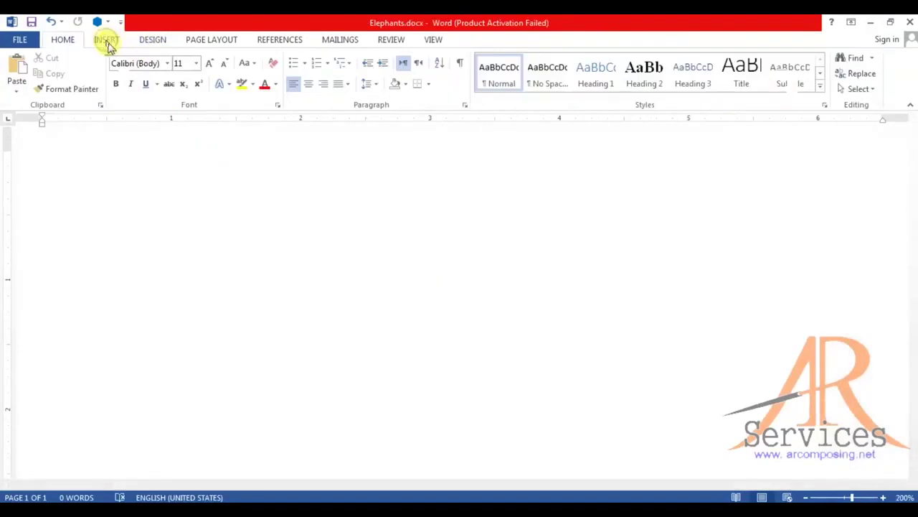
click(106, 39)
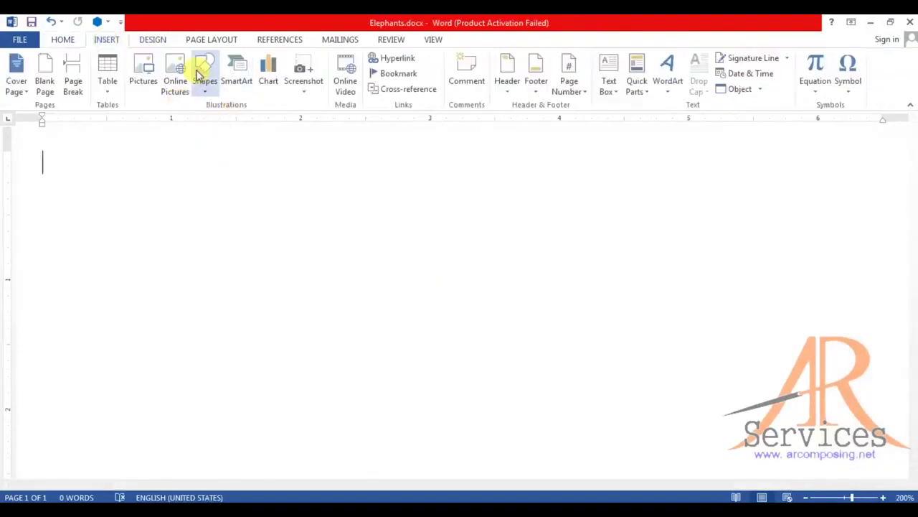
click(204, 75)
click(197, 162)
drag(194, 269, 379, 271)
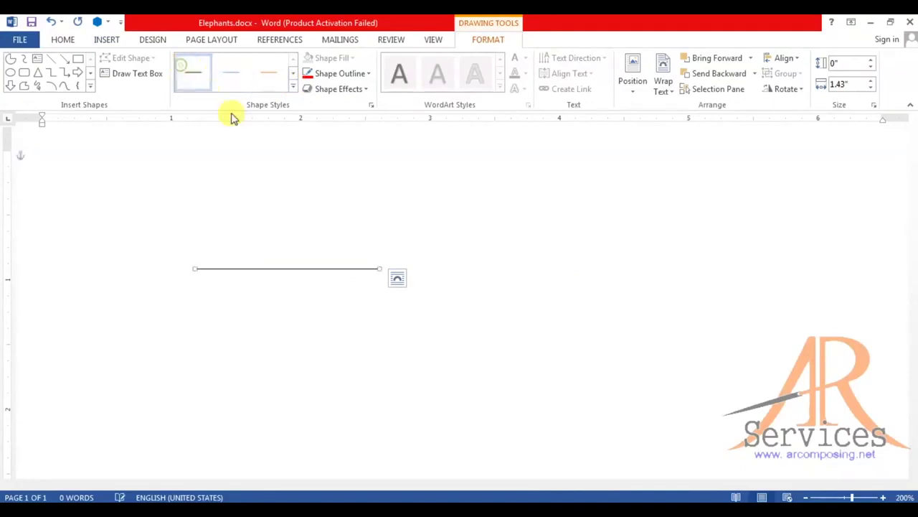
- Draw a vertical line rising from the horizontal one and Align Center both lines
click(51, 58)
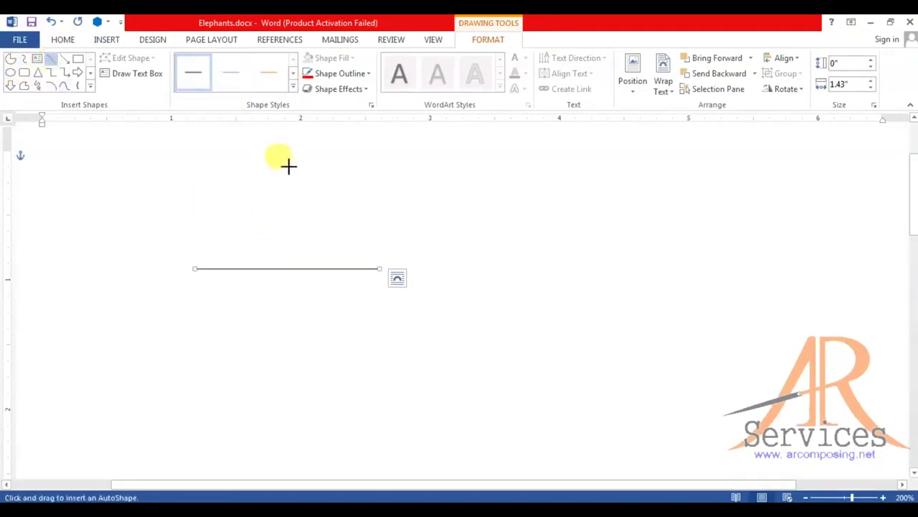
drag(285, 154, 286, 269)
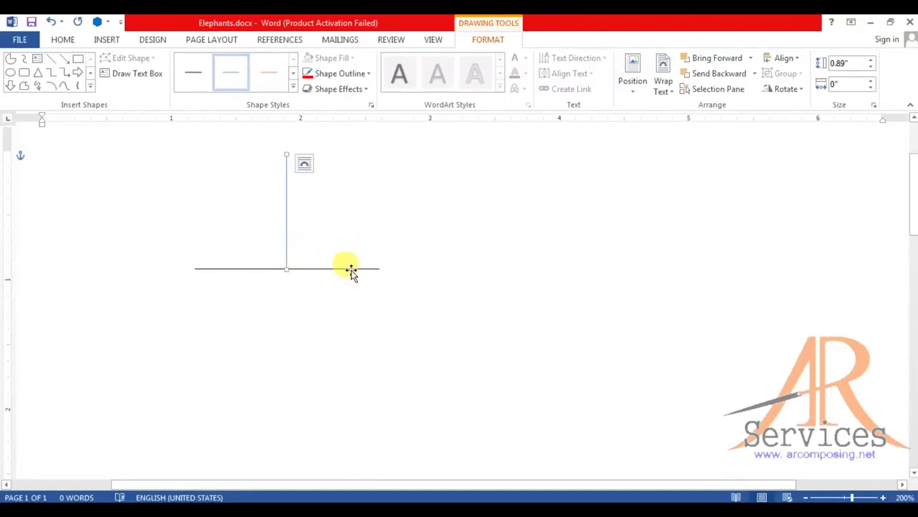
shift+click(351, 270)
click(792, 59)
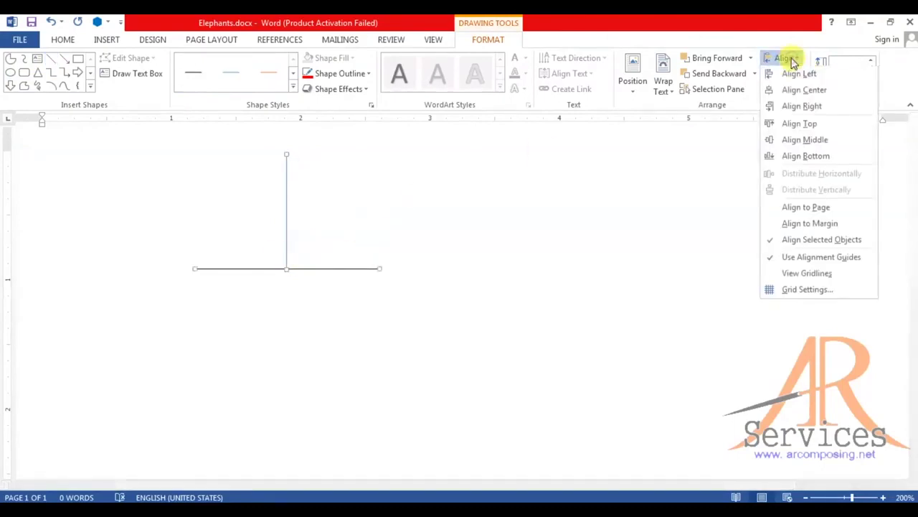
click(796, 90)
- Give the vertical line the plain black line style
click(535, 202)
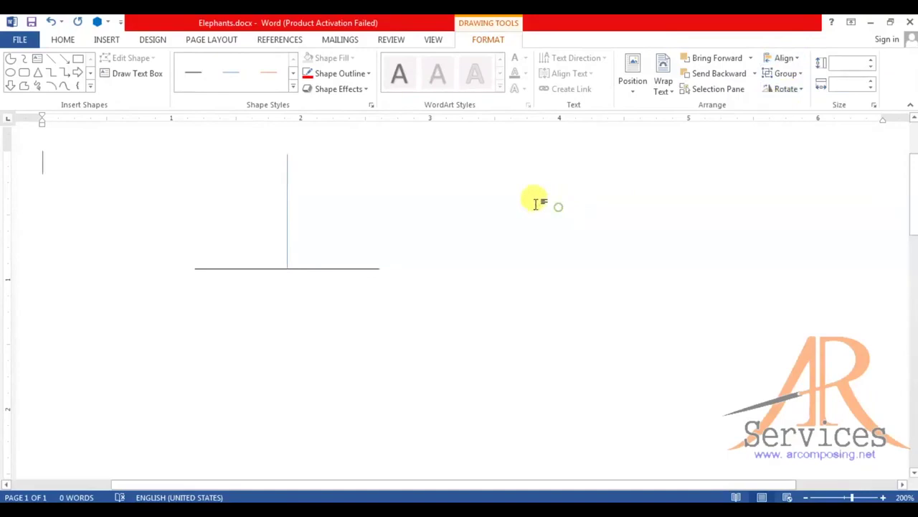
click(289, 204)
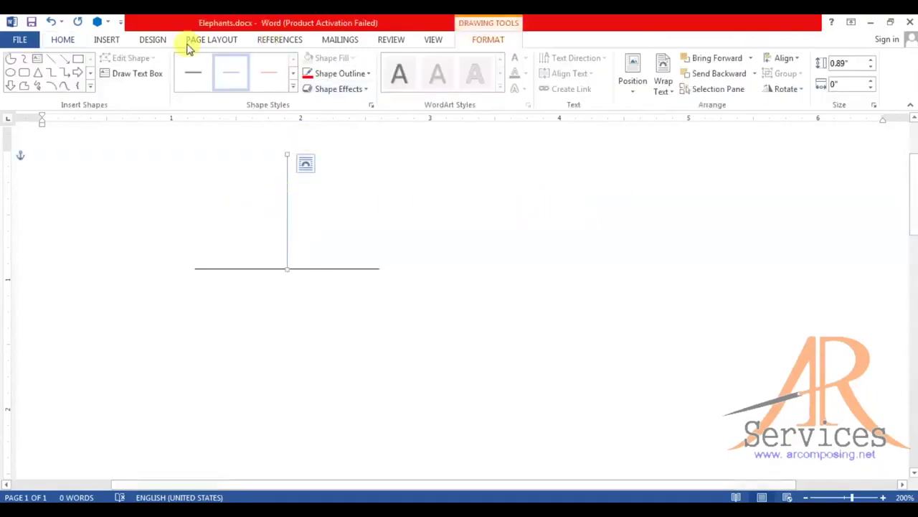
click(192, 80)
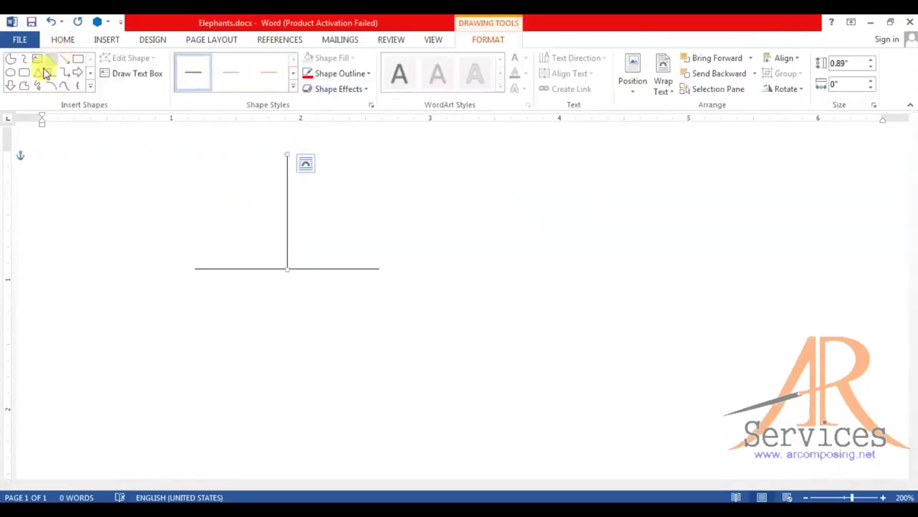
click(10, 59)
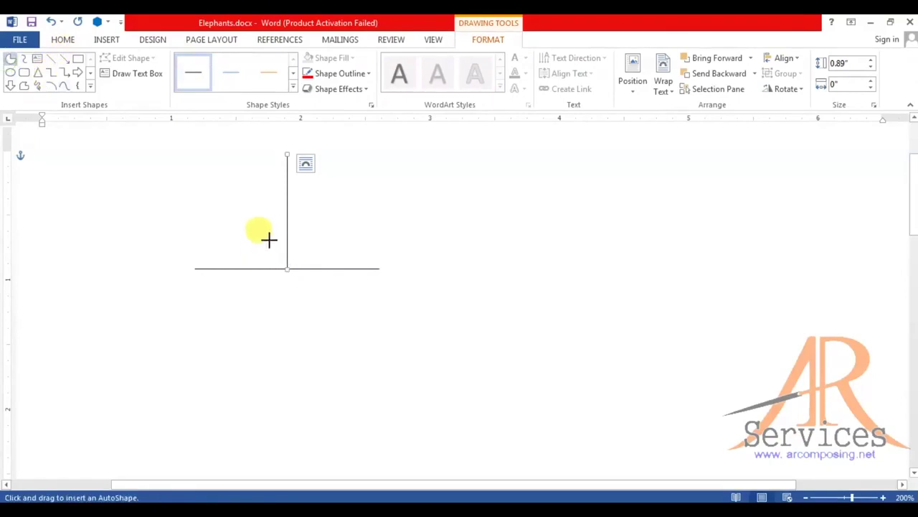
- Draw a small half-circle, rotate and stretch it, and seat it on the line intersection
drag(289, 242, 278, 243)
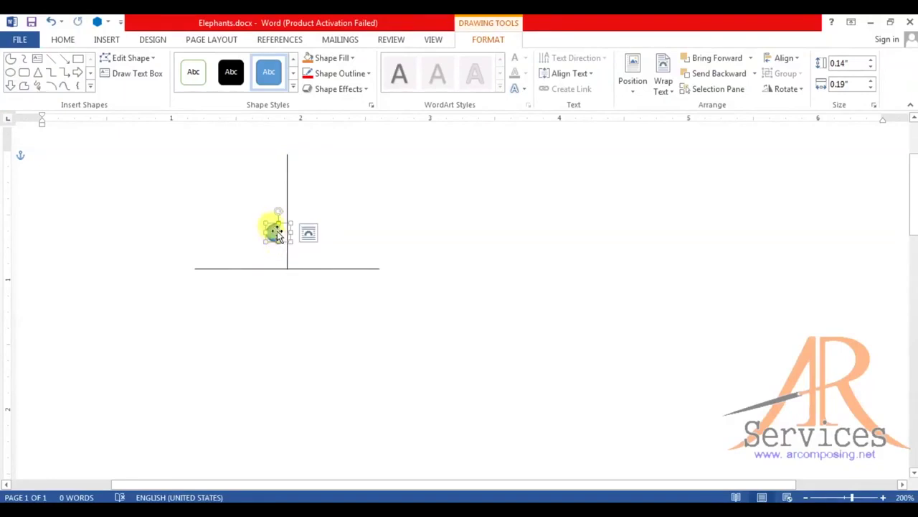
mouse_move(281, 209)
mouse_down()
mouse_move(295, 233)
mouse_move(284, 258)
mouse_up()
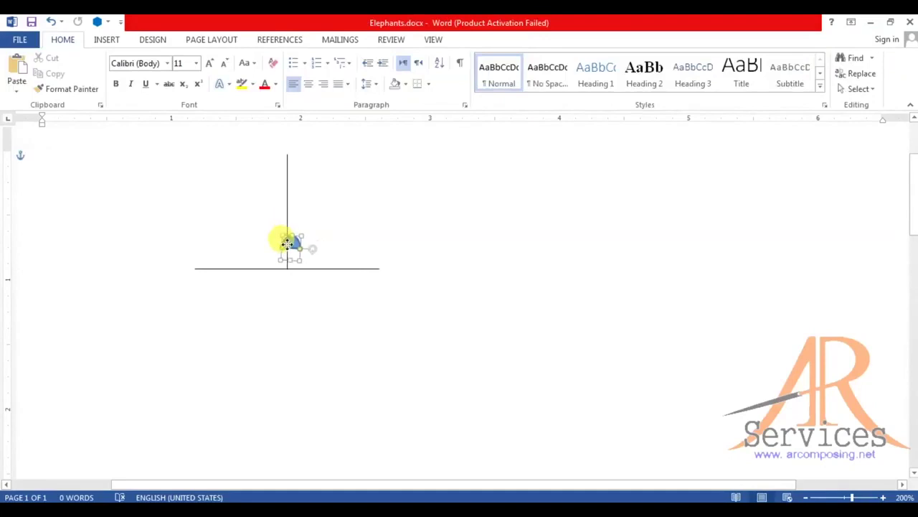
drag(284, 259, 294, 271)
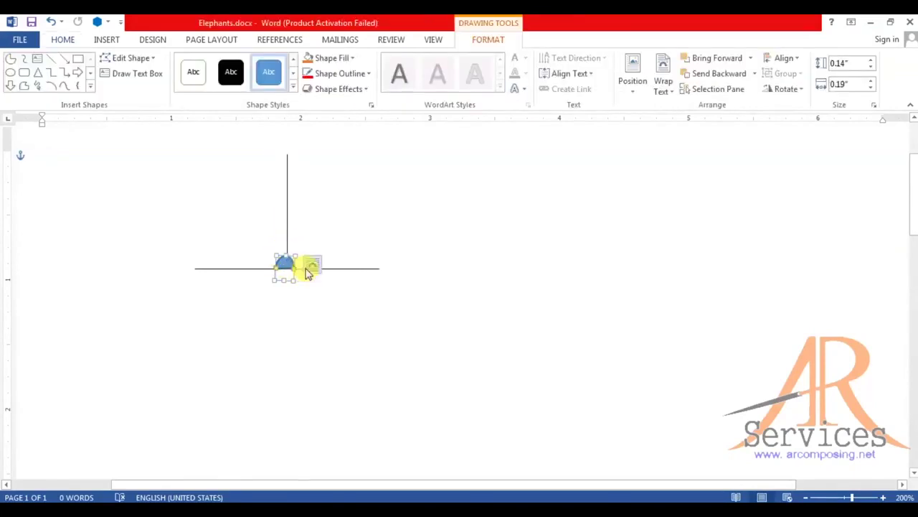
click(302, 268)
click(297, 275)
drag(302, 272, 307, 282)
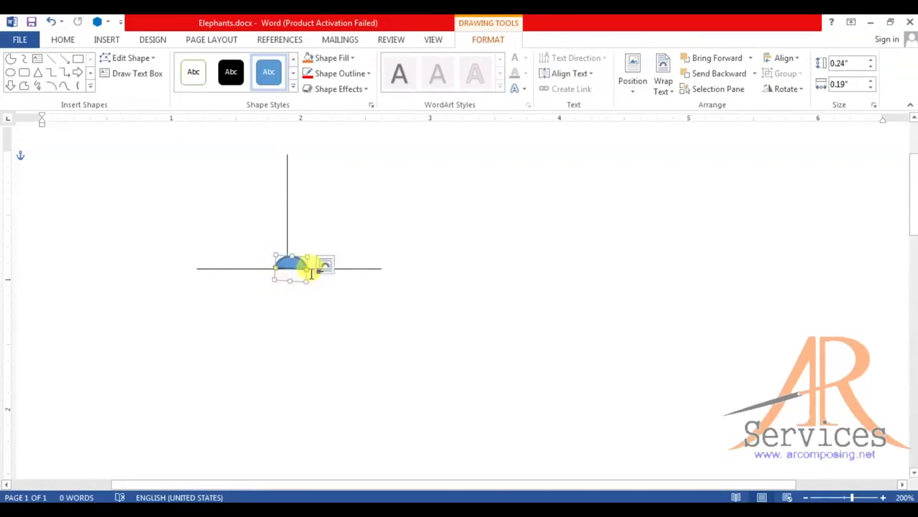
drag(297, 267, 295, 306)
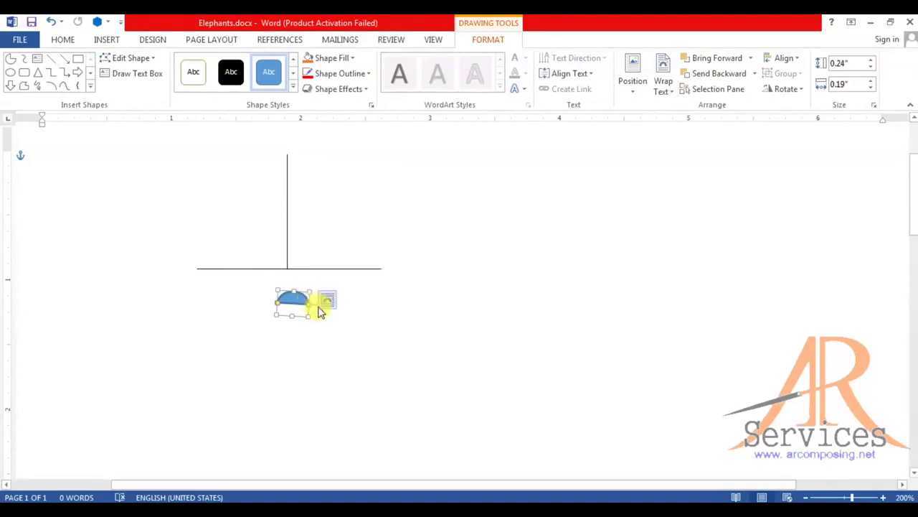
click(323, 302)
click(316, 307)
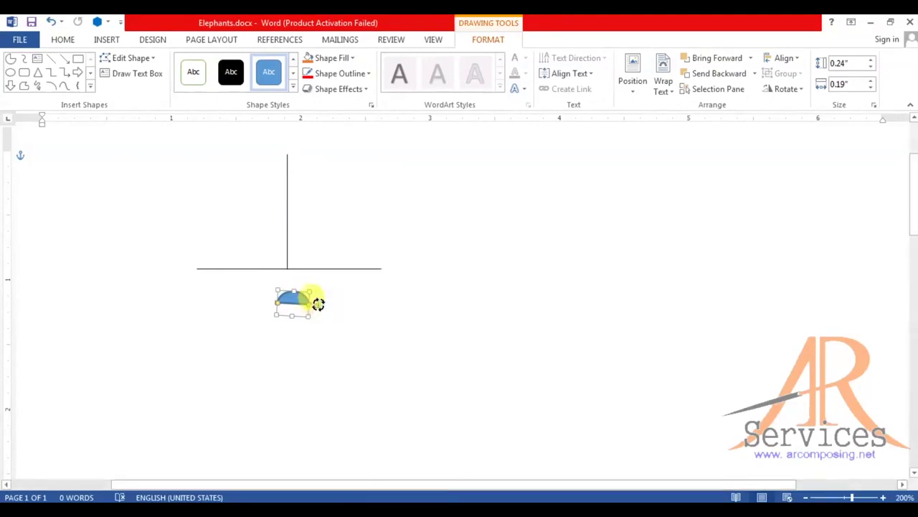
drag(294, 304, 286, 268)
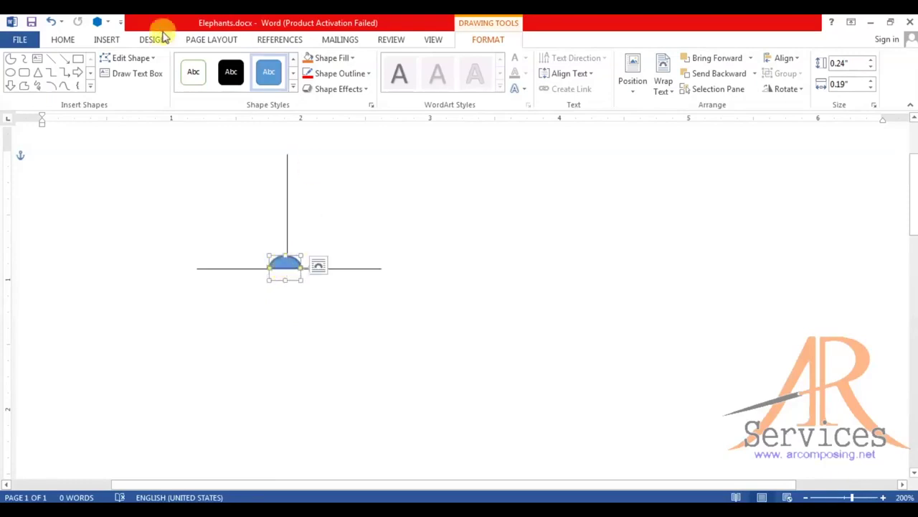
- Apply the first outline-only black shape style to the half-circle
click(293, 87)
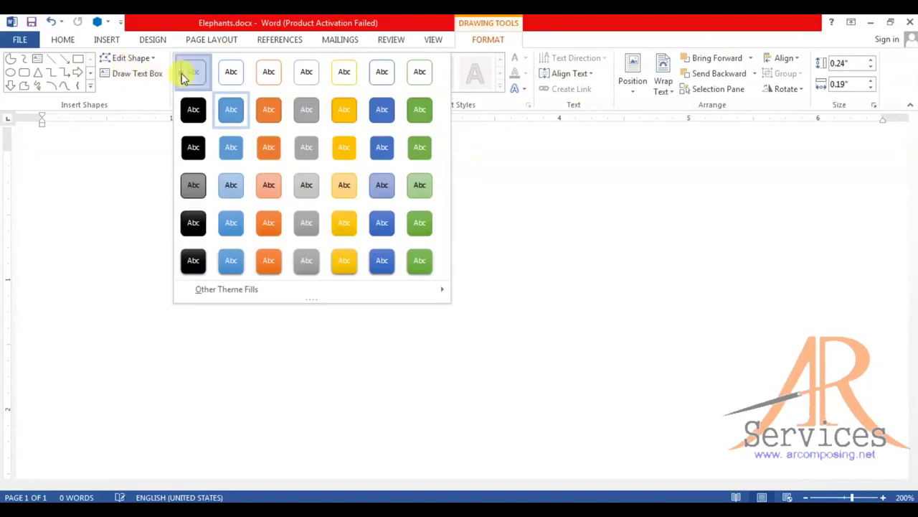
click(184, 77)
click(391, 207)
click(287, 264)
click(336, 158)
ctrl+scroll(283, 180, down, 2)
ctrl+scroll(282, 180, down, 2)
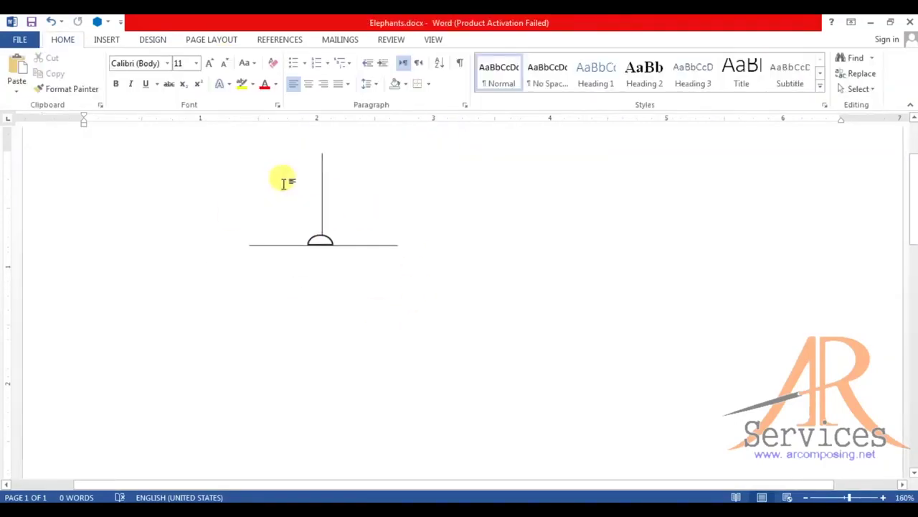
- Draw a small rectangle to the right of the line figure
click(105, 41)
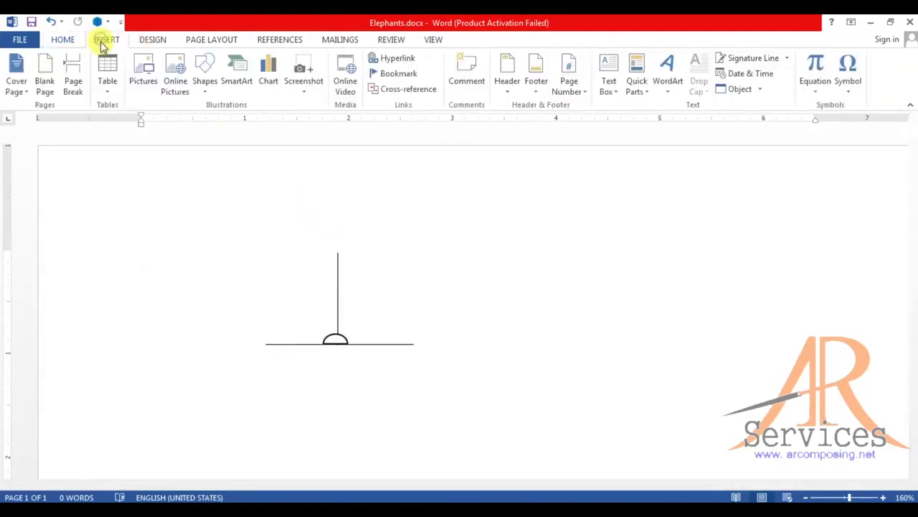
click(205, 72)
click(279, 123)
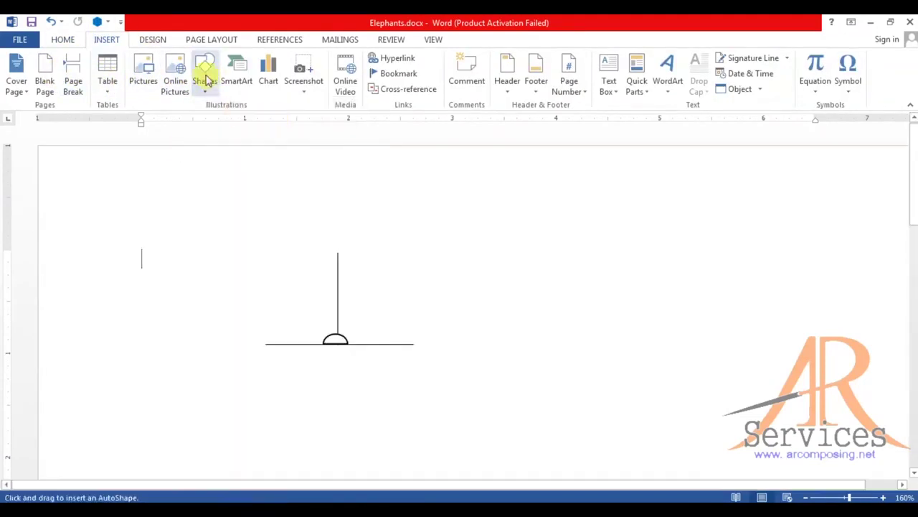
click(206, 76)
click(294, 120)
drag(503, 213, 459, 252)
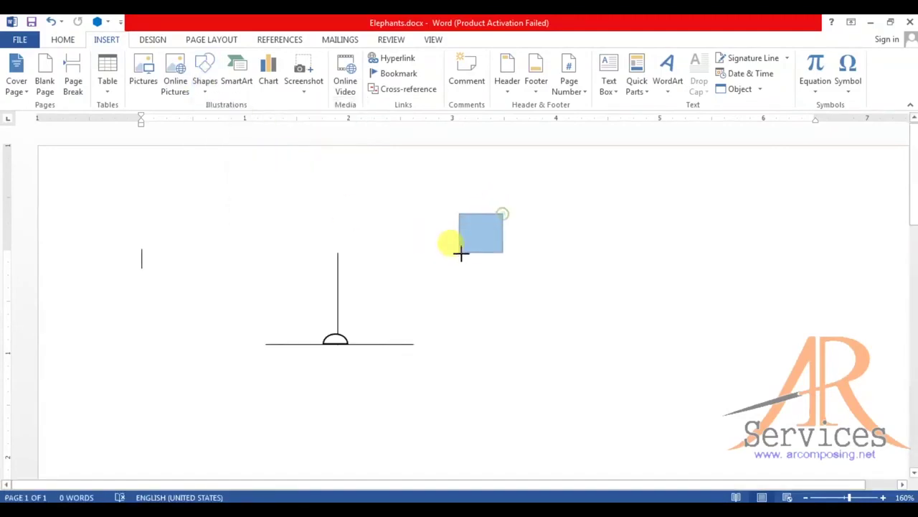
- Type the letter A in the rectangle with black text fill and a dark outline
right_click(478, 228)
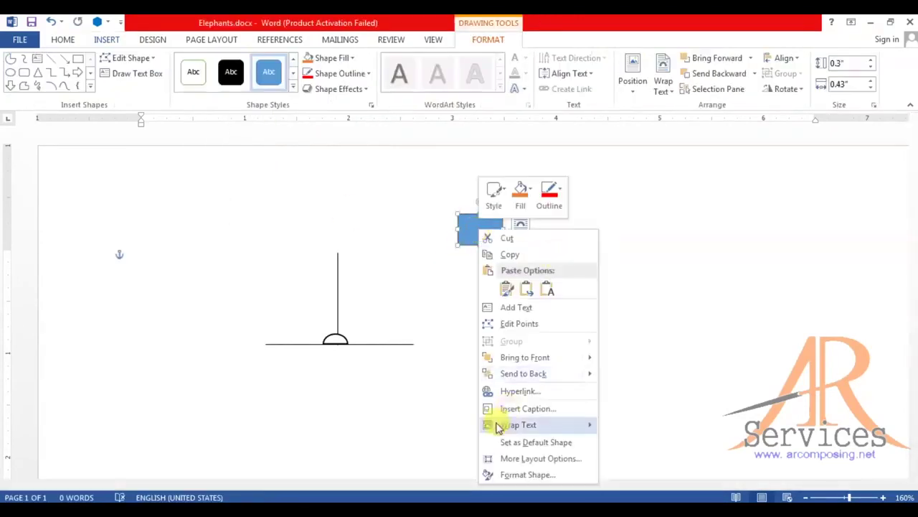
click(522, 313)
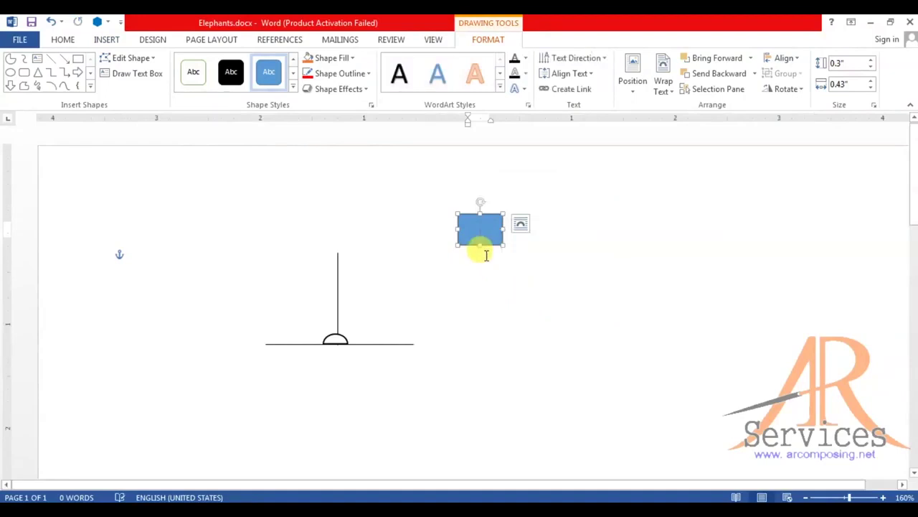
text(A)
key(ctrl+a)
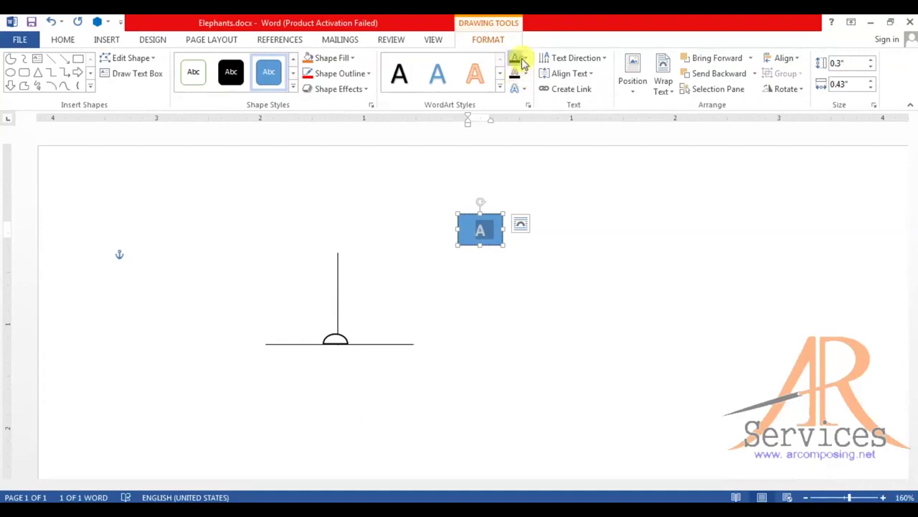
click(524, 60)
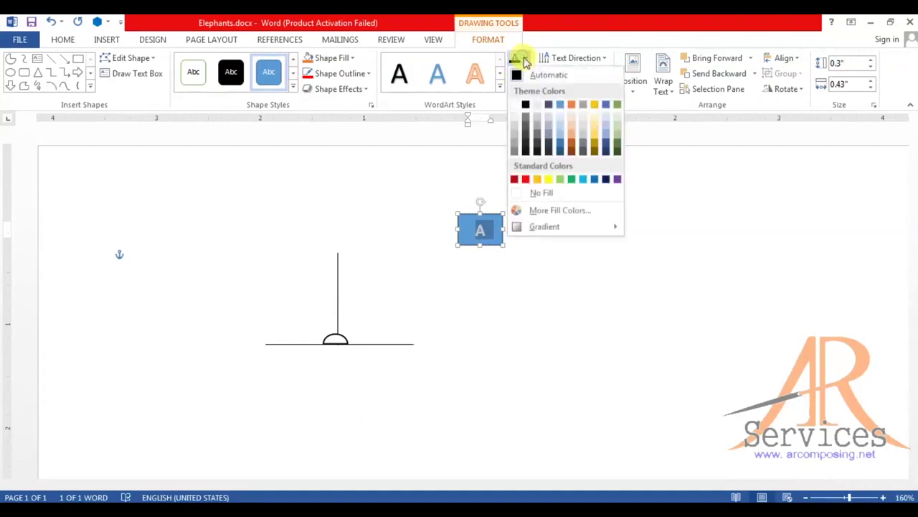
click(527, 106)
click(524, 74)
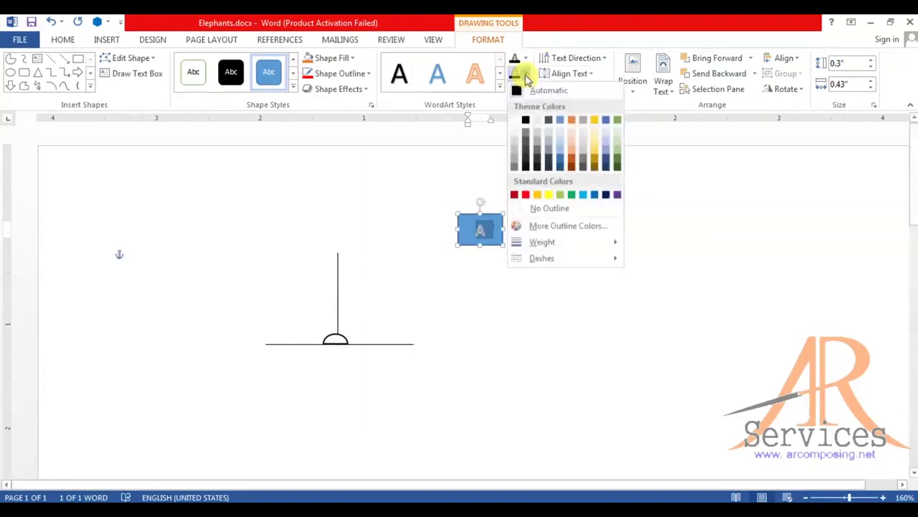
click(527, 120)
- Set the box to No Fill and No Outline, then drag it left above the drawing
click(470, 217)
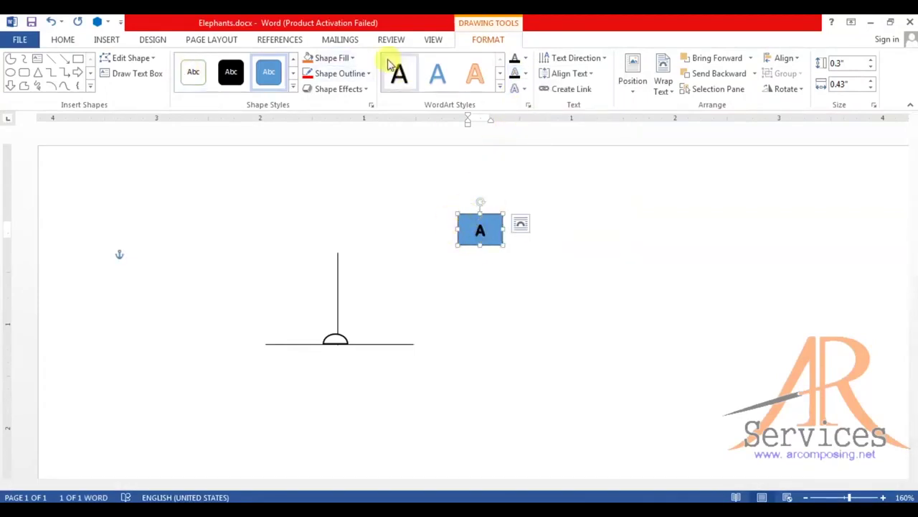
click(339, 63)
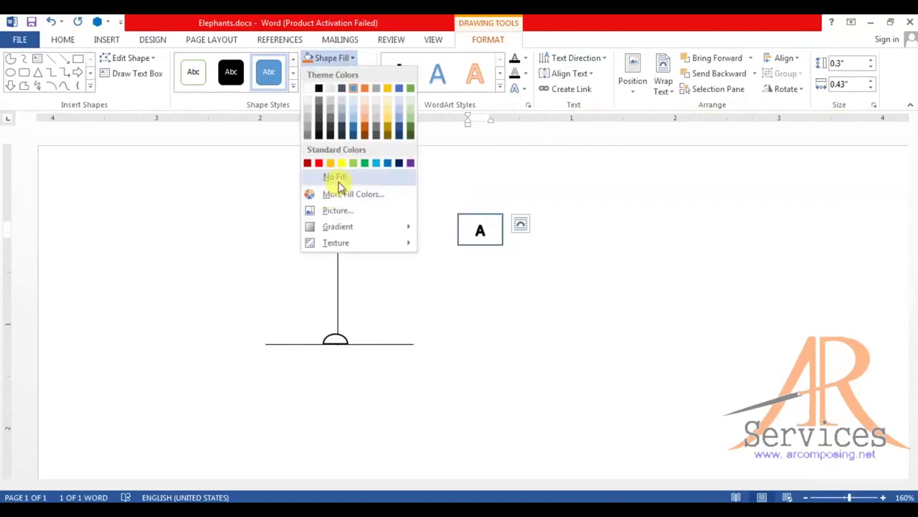
click(338, 177)
click(331, 73)
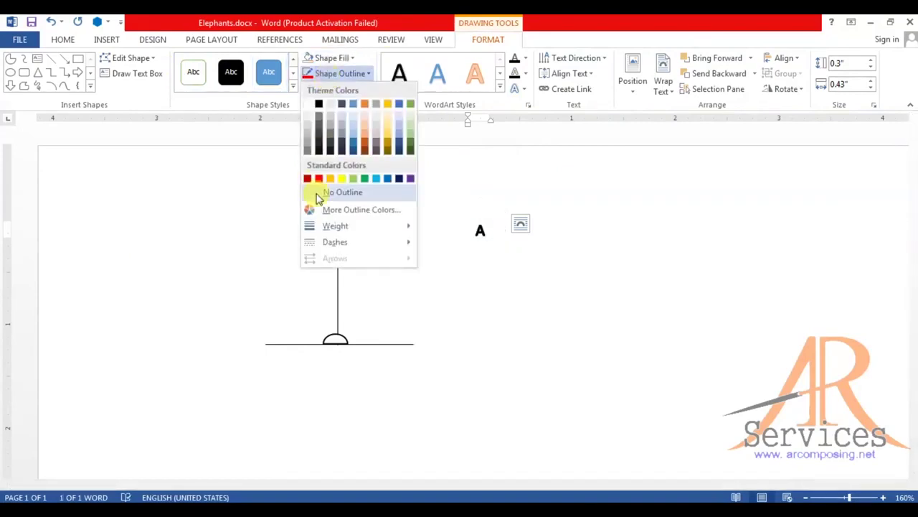
click(316, 192)
click(482, 220)
drag(490, 216, 254, 216)
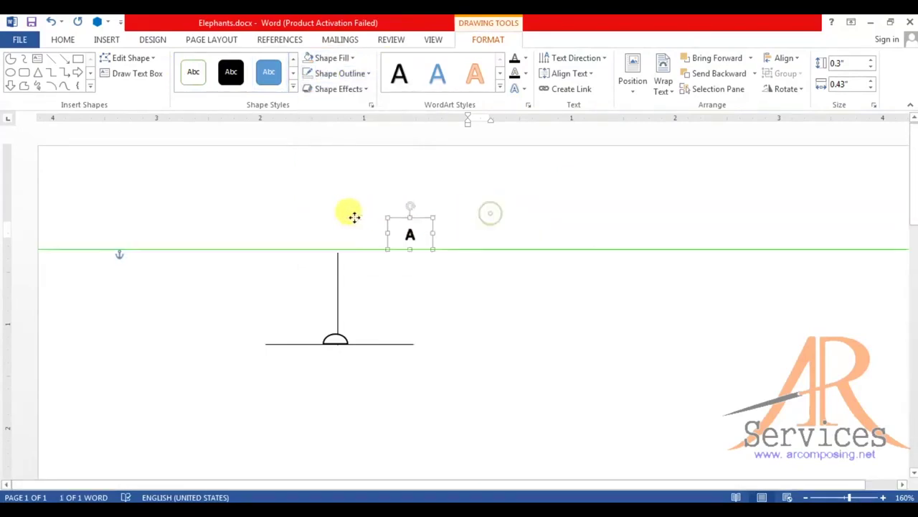
- Undo the stray line move and group both lines and the arc into one object
drag(338, 278, 375, 272)
key(ctrl+z)
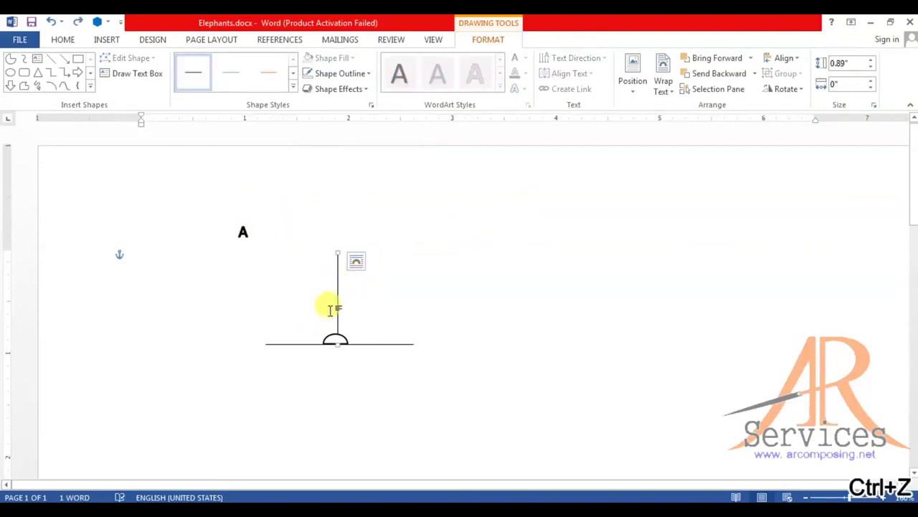
shift+click(299, 344)
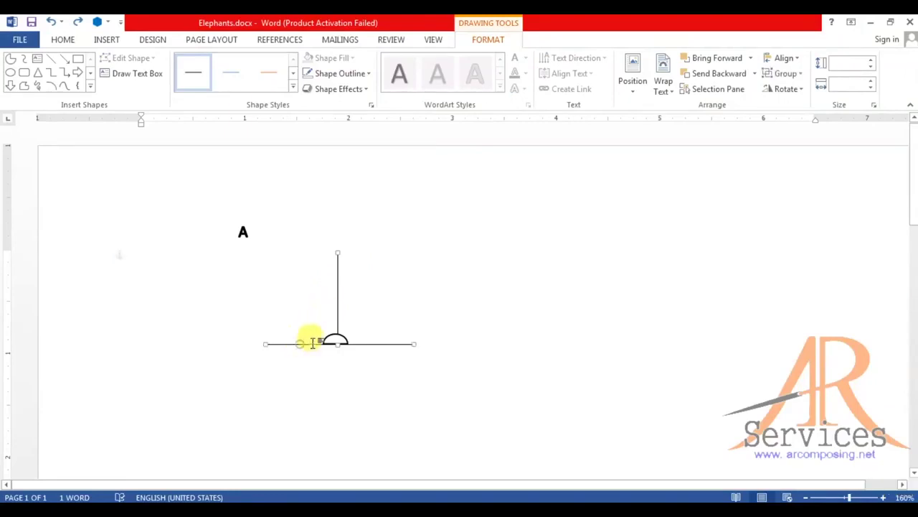
shift+click(334, 337)
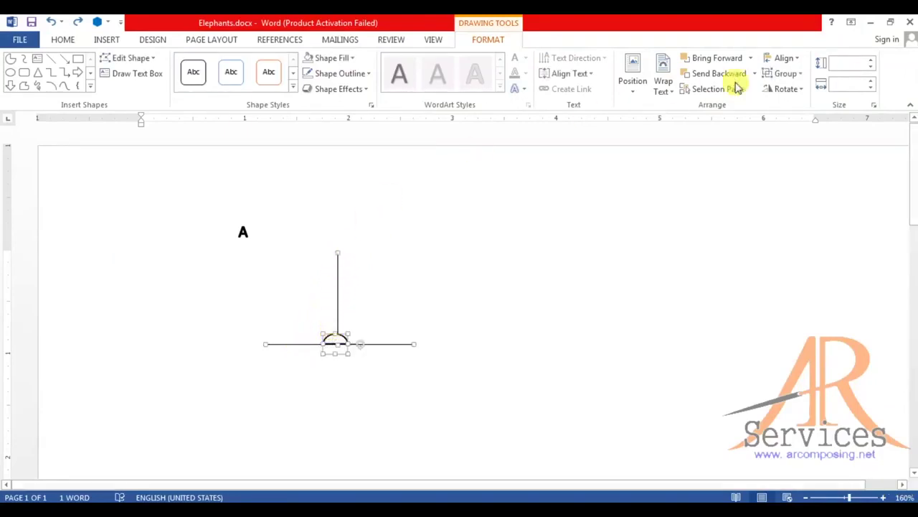
click(784, 73)
click(791, 91)
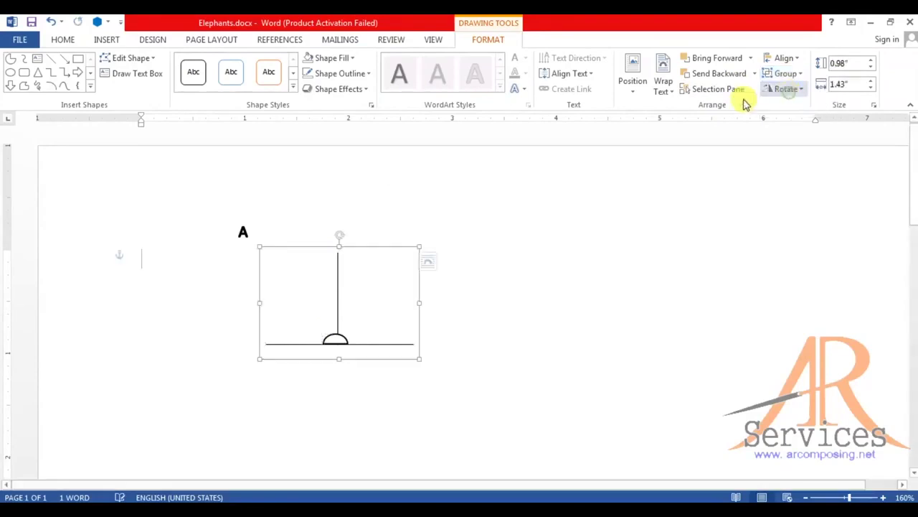
click(485, 248)
- Place the A label atop the vertical line and copy it to the baseline's left end
click(241, 230)
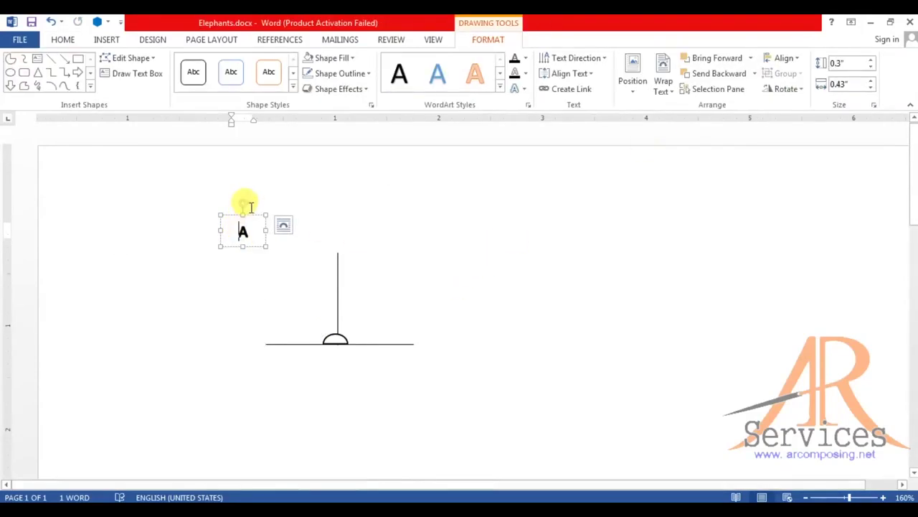
mouse_move(249, 217)
mouse_down()
mouse_move(344, 239)
mouse_move(344, 228)
mouse_up()
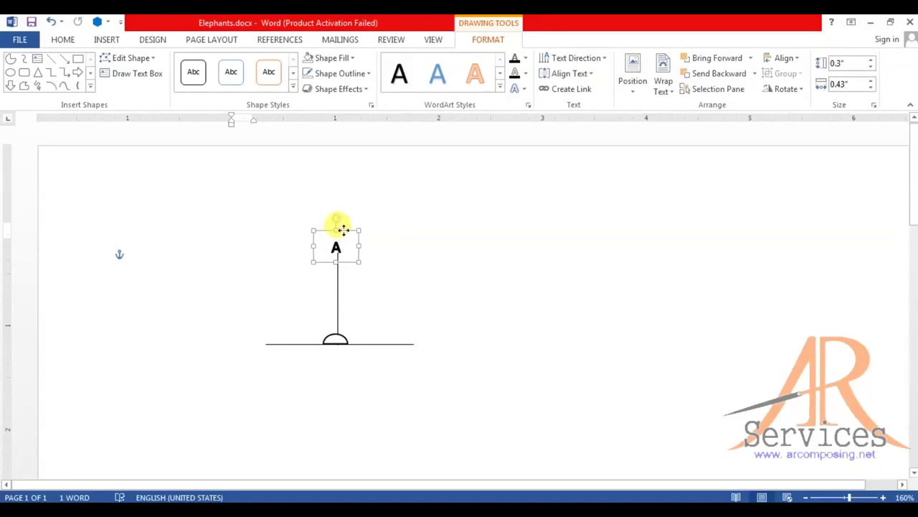
mouse_move(345, 228)
ctrl+mouse_down()
mouse_move(276, 255)
mouse_move(273, 244)
mouse_move(268, 327)
ctrl+mouse_up()
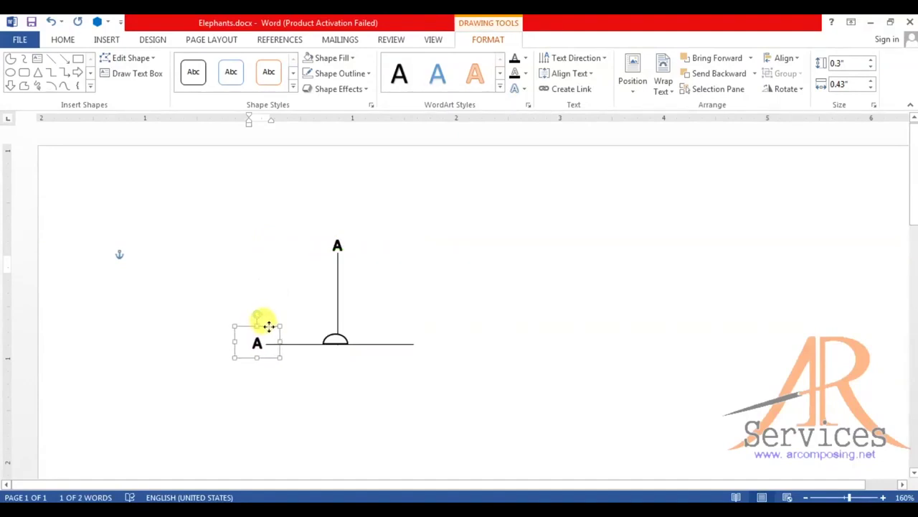
double_click(257, 341)
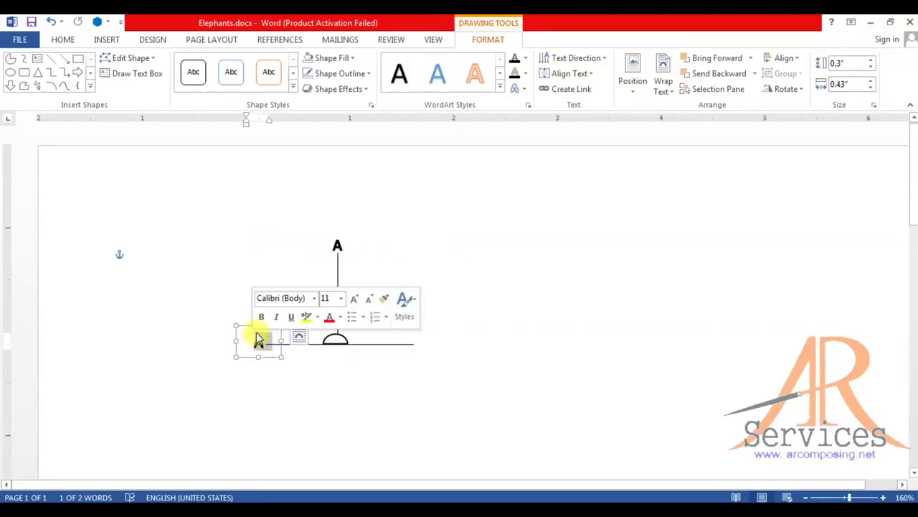
- Relabel the copy as B and paste another label at the baseline's right end
text(B)
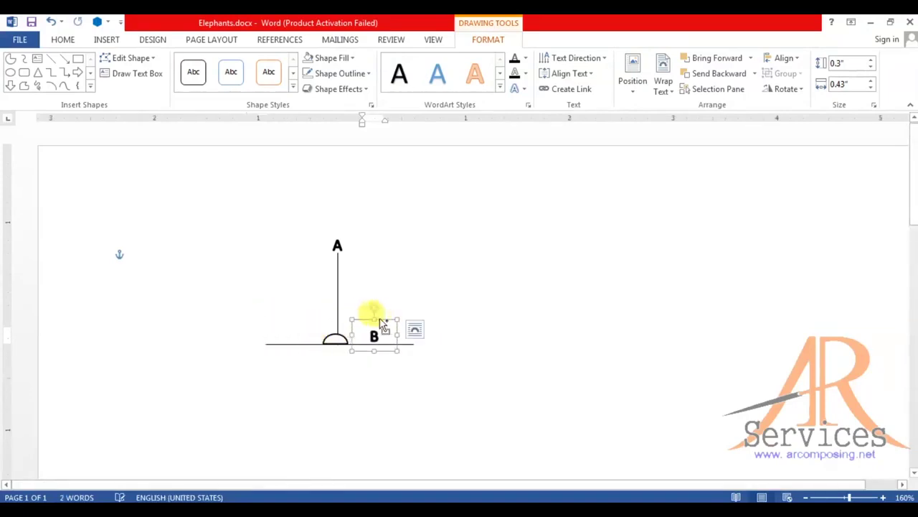
key(ctrl+z)
key(ctrl+v)
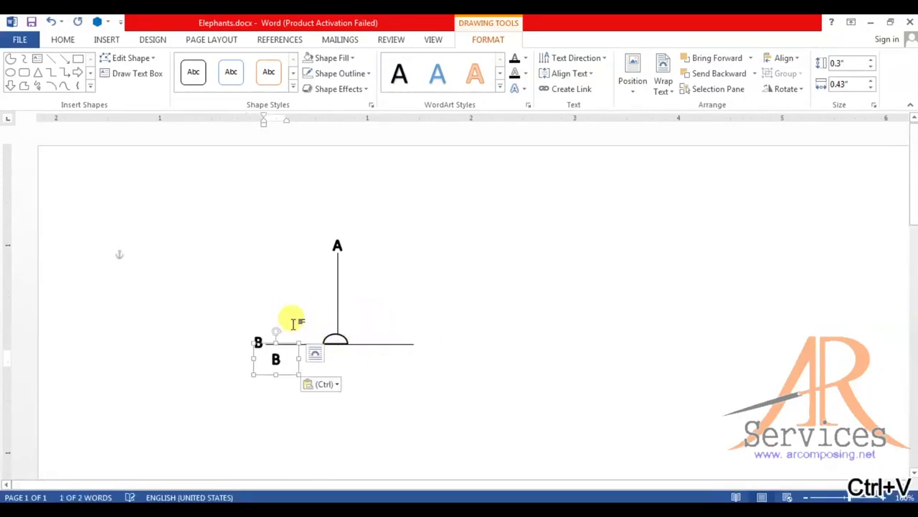
mouse_move(303, 342)
mouse_down()
mouse_move(446, 337)
mouse_move(439, 327)
mouse_up()
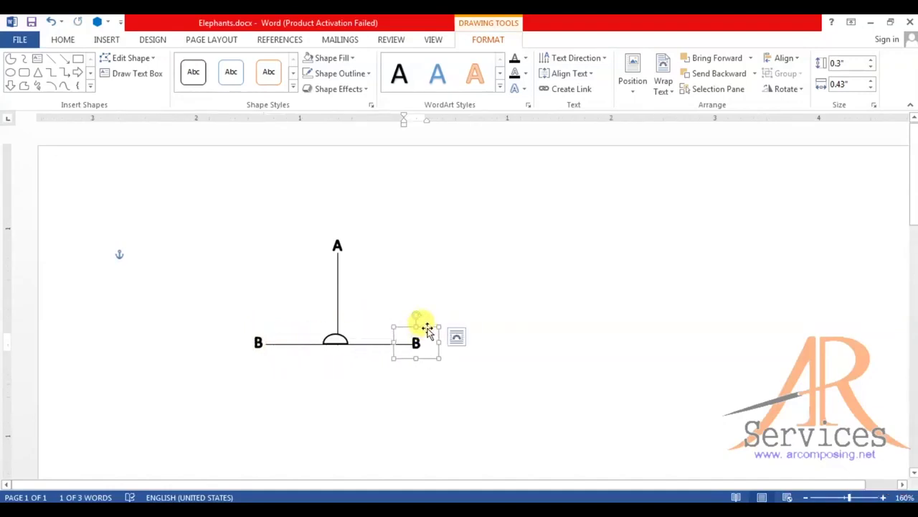
- Change the right-hand label's letter to C
drag(428, 328, 405, 345)
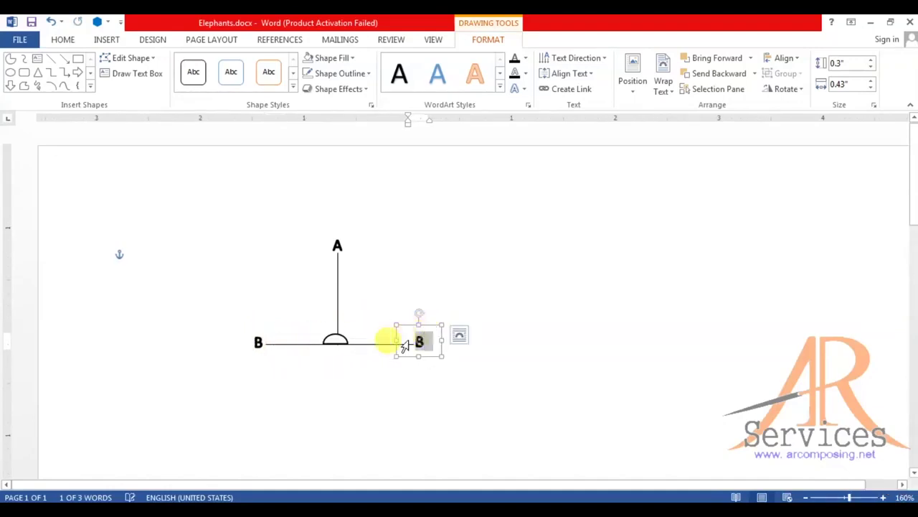
key(ctrl+c)
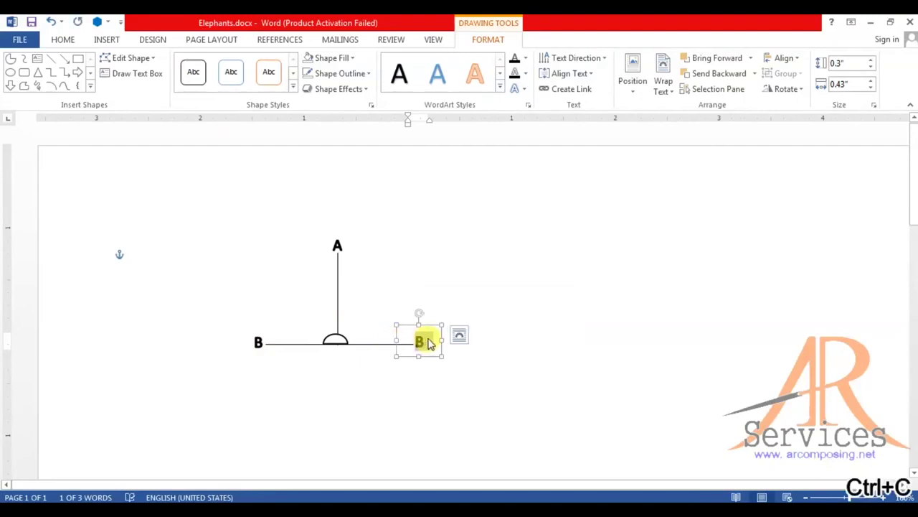
text(c)
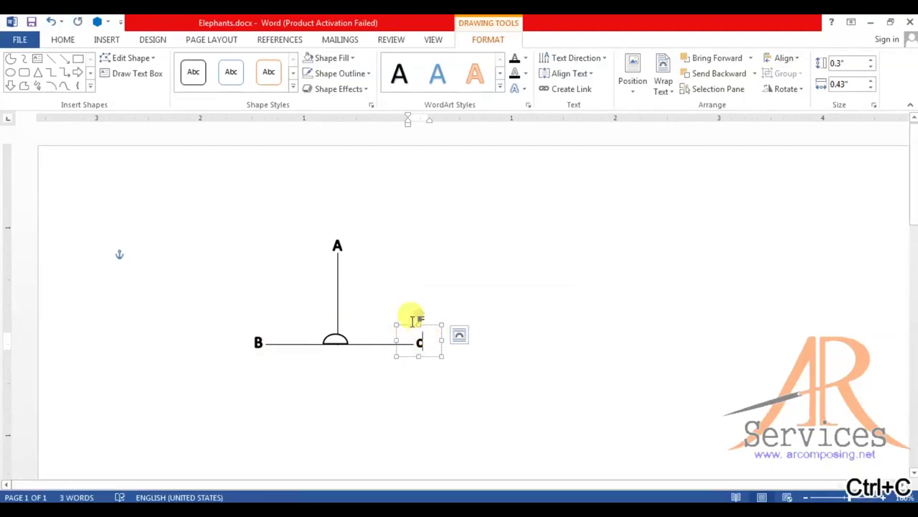
text(\)
key(BackSpace)
key(BackSpace)
text(C)
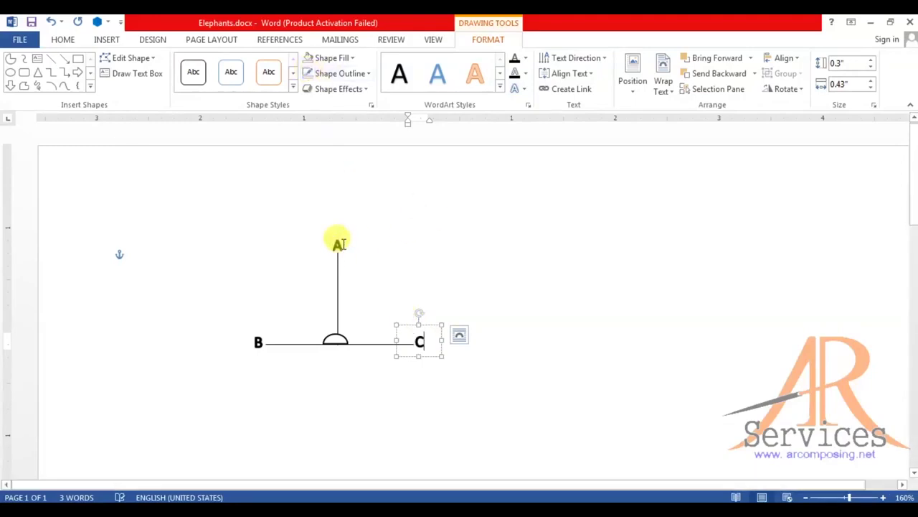
- Group the A, B and C labels with the lines into one figure
double_click(337, 245)
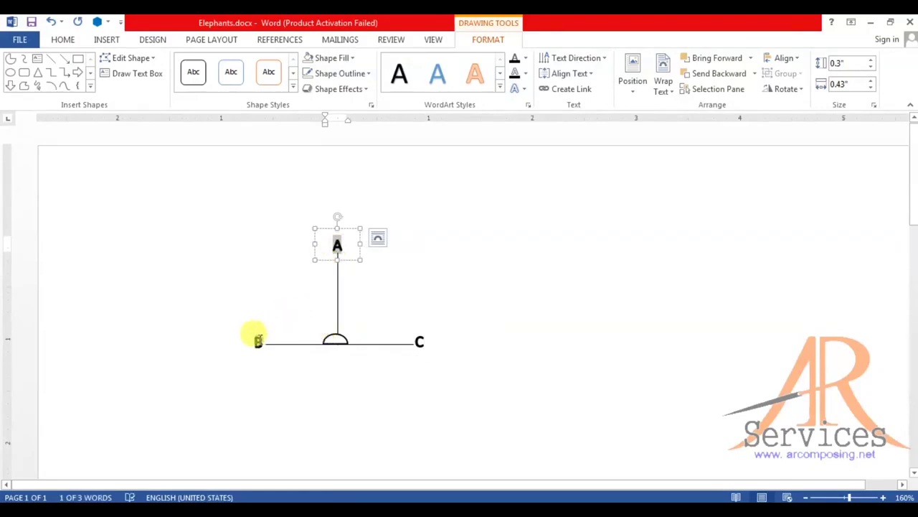
shift+click(292, 345)
click(787, 74)
click(787, 91)
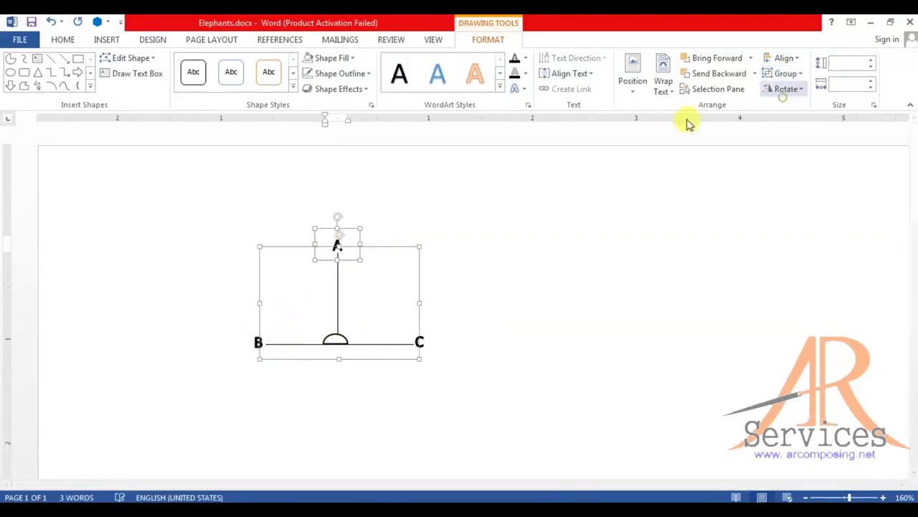
click(256, 343)
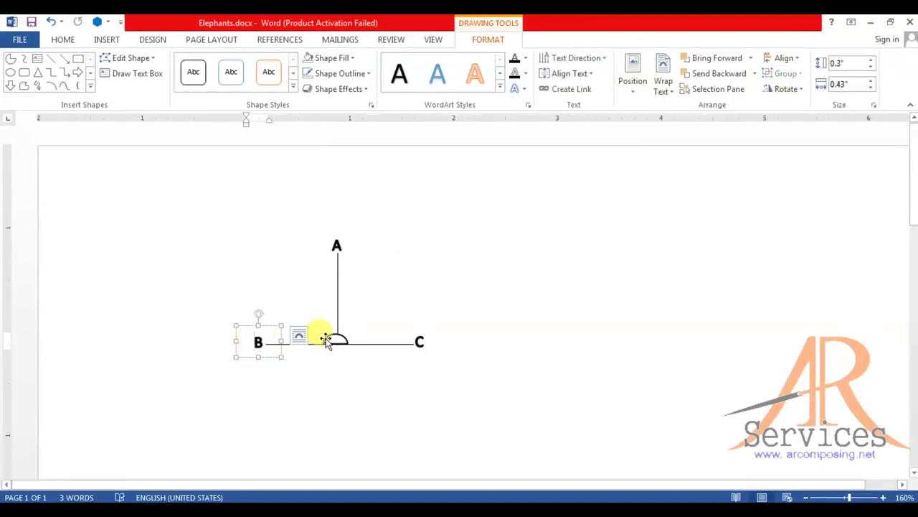
click(787, 74)
click(691, 154)
click(420, 339)
click(418, 340)
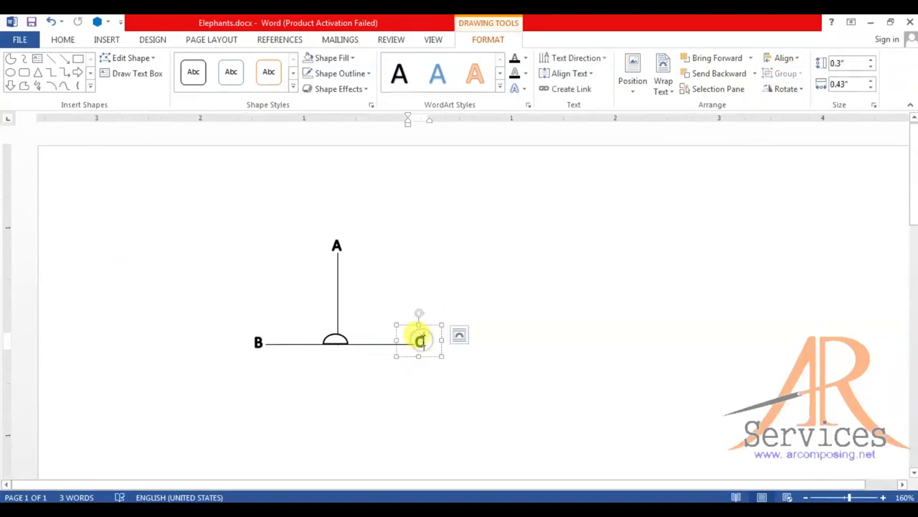
click(785, 73)
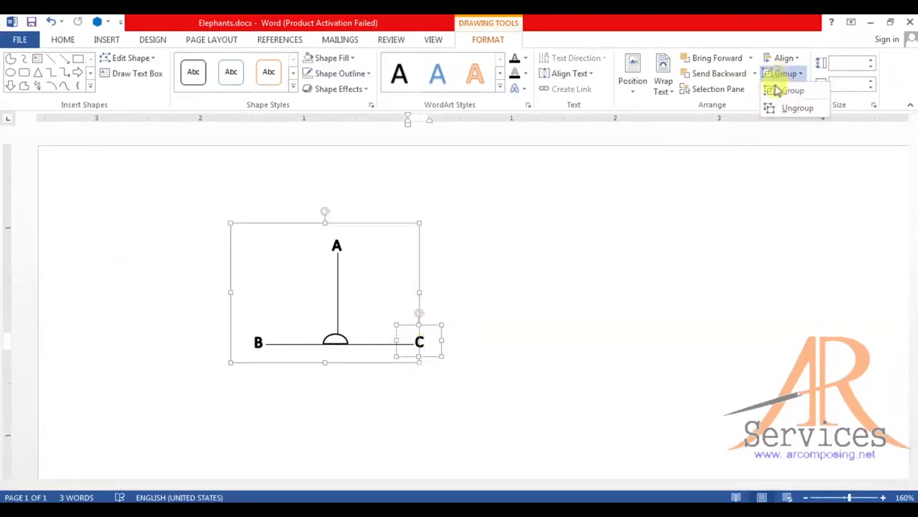
click(772, 102)
click(466, 225)
- Move the grouped diagram, then paste, undo and redo so it sits at the page top
ctrl+scroll(466, 225, down, 4)
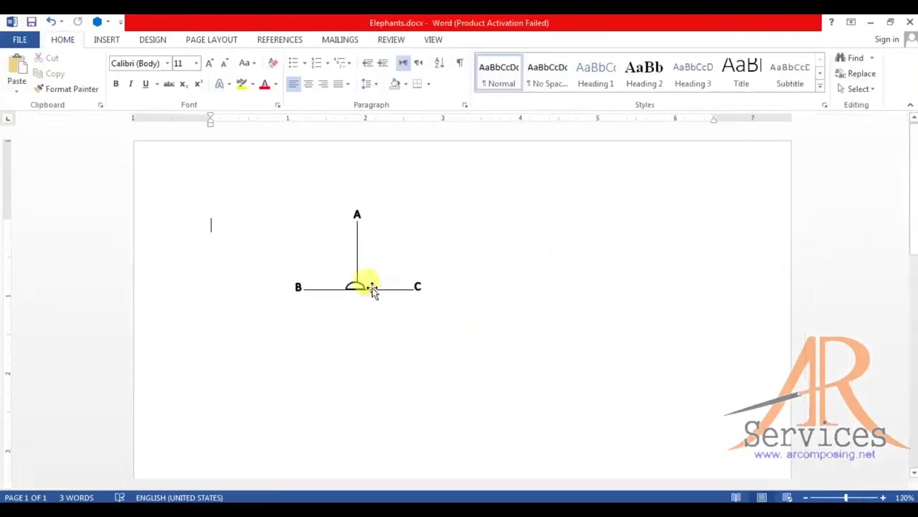
drag(357, 247, 419, 272)
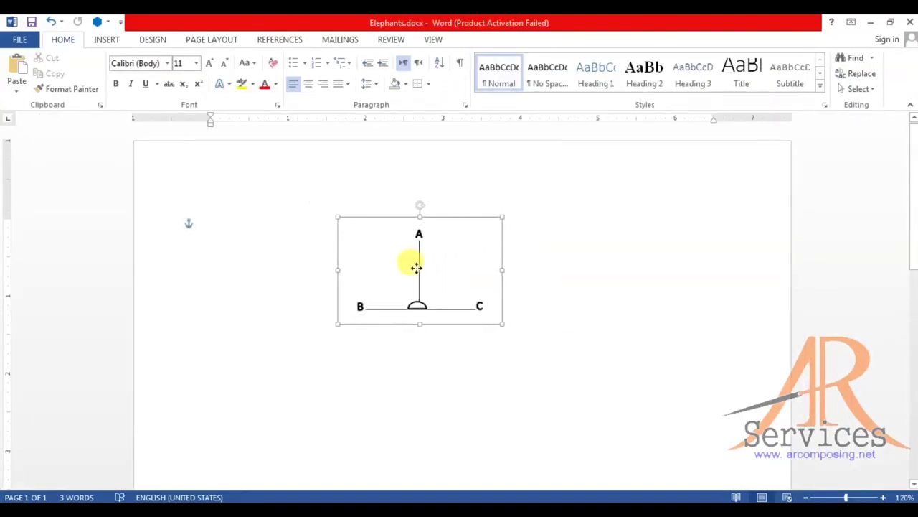
key(ctrl+v)
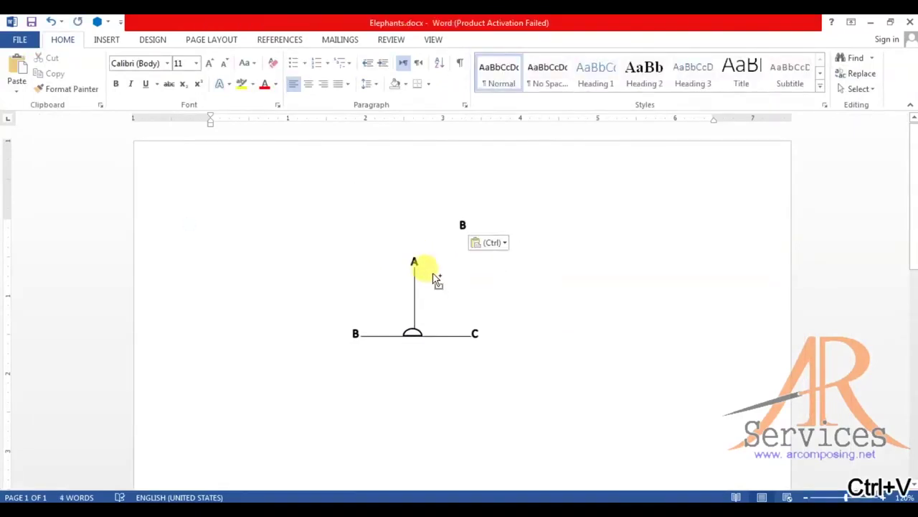
key(ctrl+z)
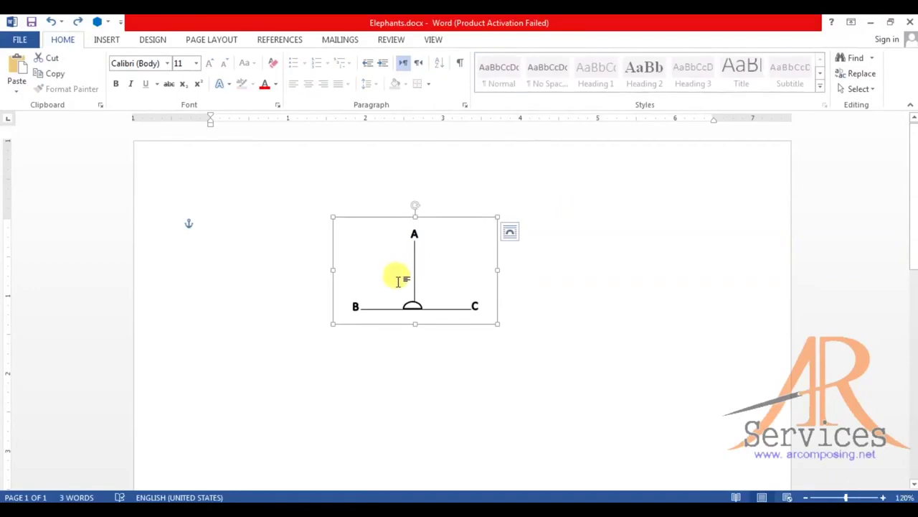
key(ctrl+y)
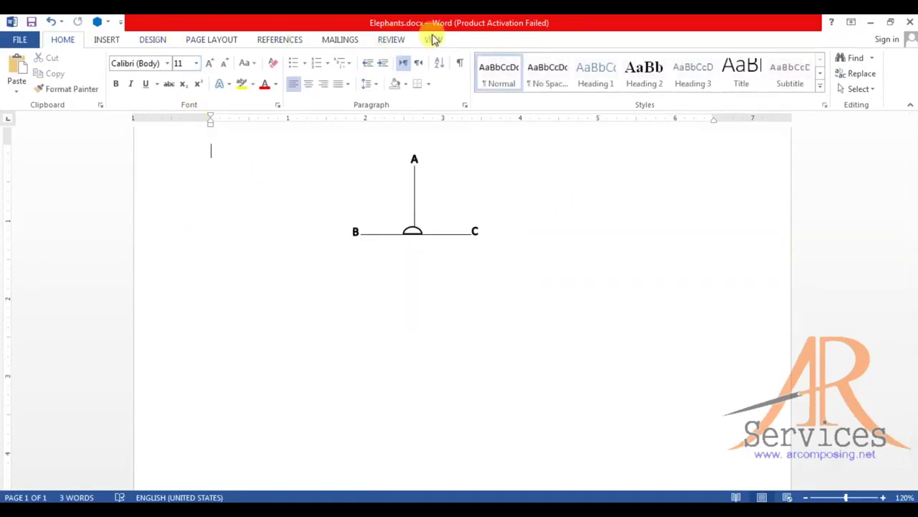
click(110, 40)
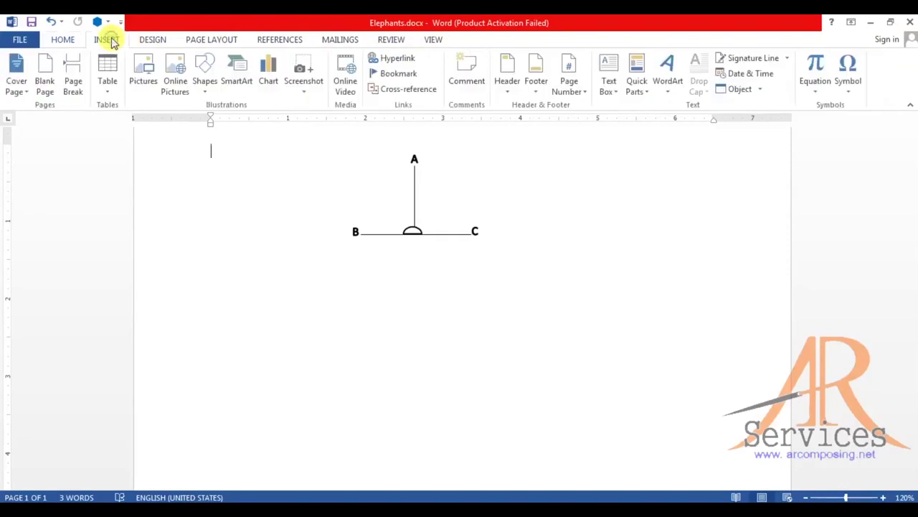
- Draw an isosceles triangle below the diagram and drag its apex to the right corner
click(205, 73)
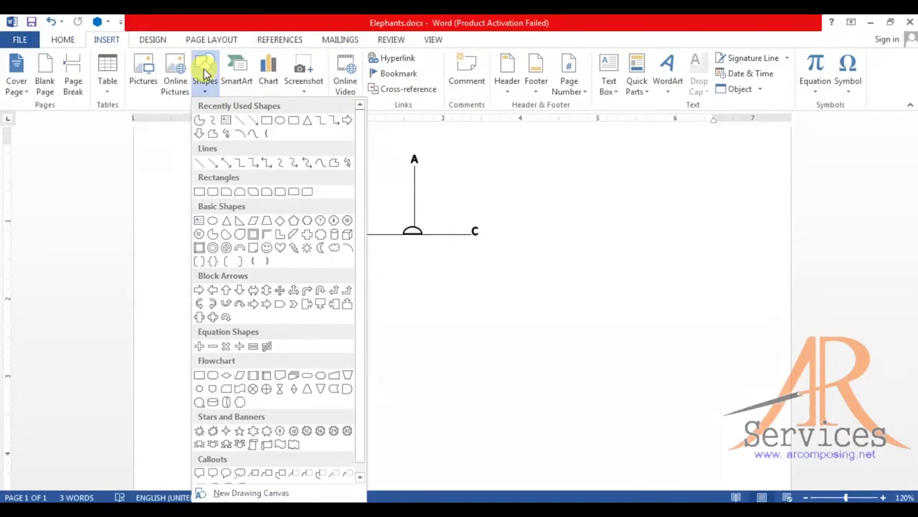
click(239, 220)
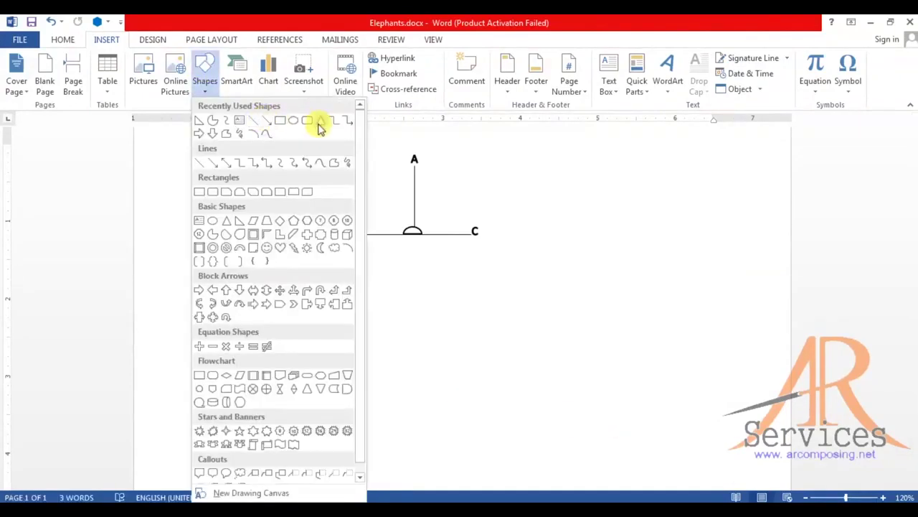
click(320, 122)
drag(533, 285, 415, 388)
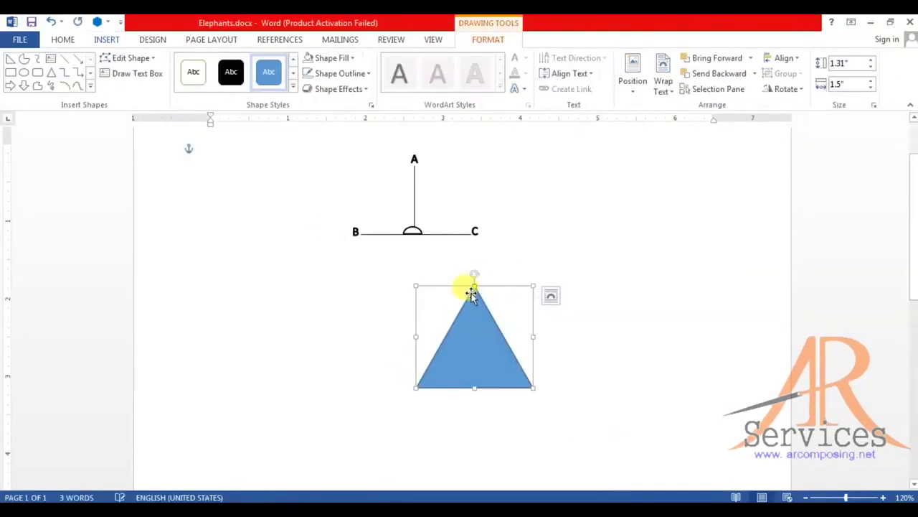
mouse_move(475, 287)
mouse_down()
mouse_move(413, 295)
mouse_move(524, 287)
mouse_up()
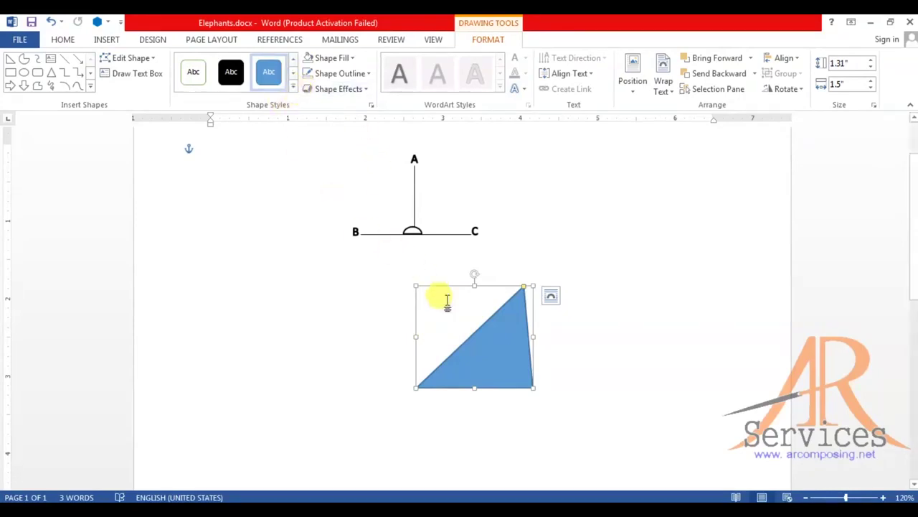
click(500, 360)
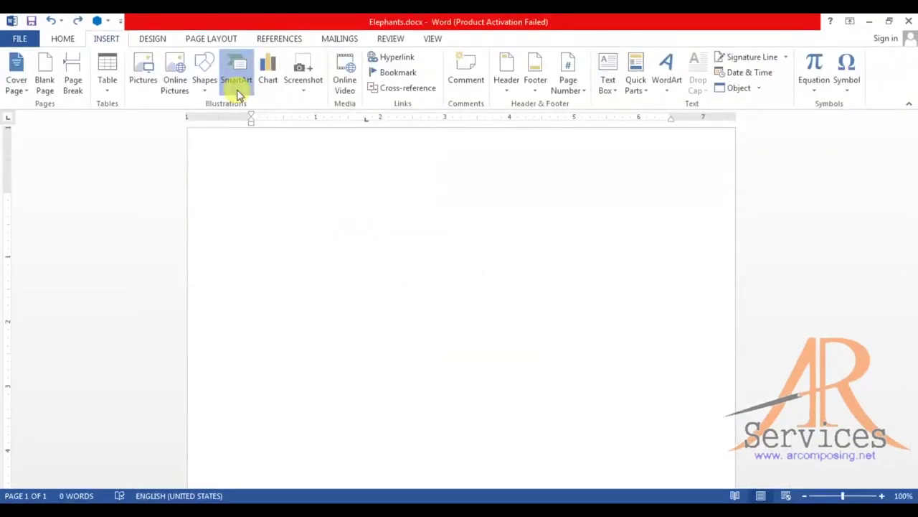
- Insert a Radial Cycle SmartArt graphic from the Cycle category
click(238, 93)
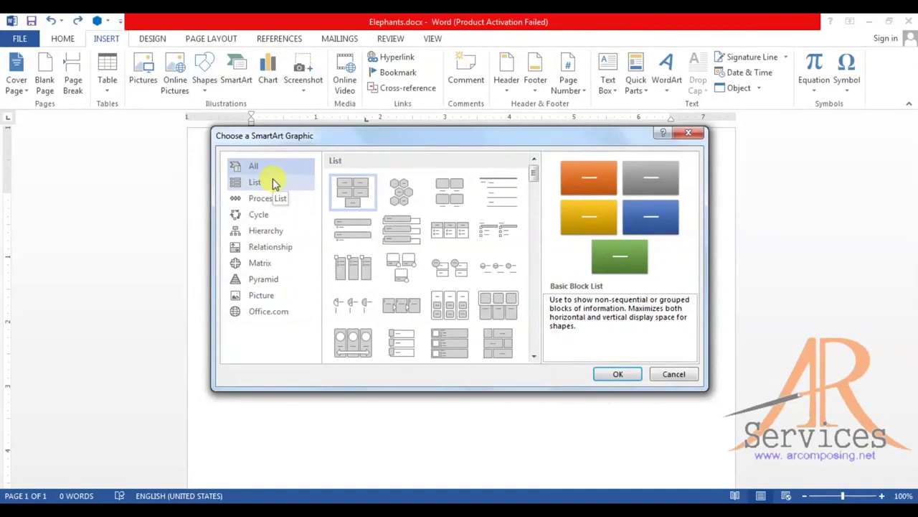
click(266, 214)
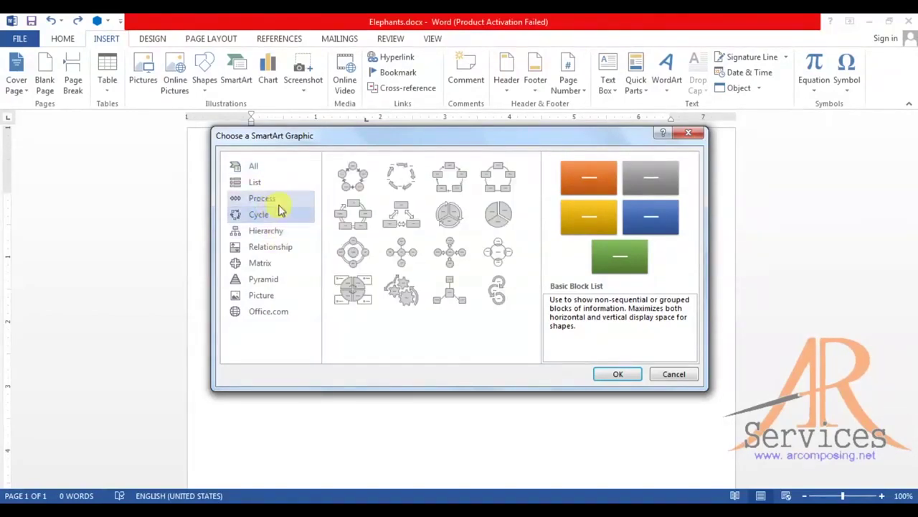
click(357, 263)
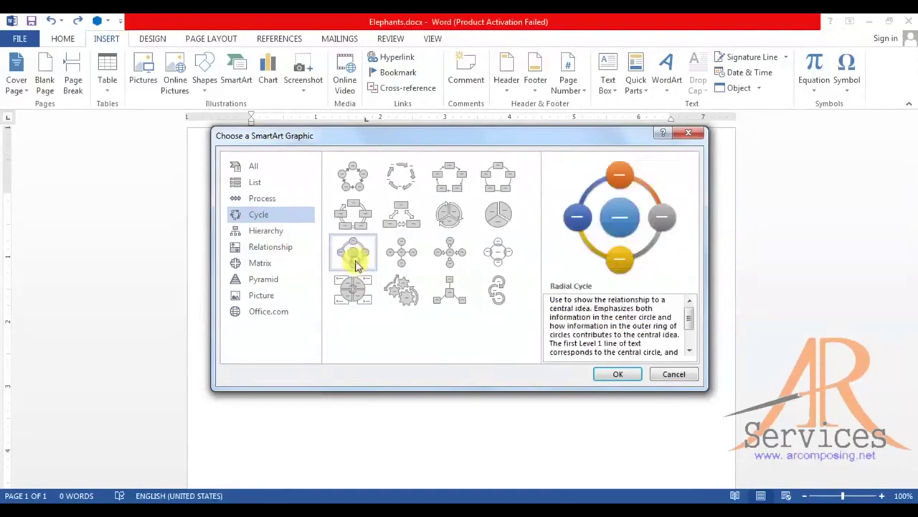
click(615, 374)
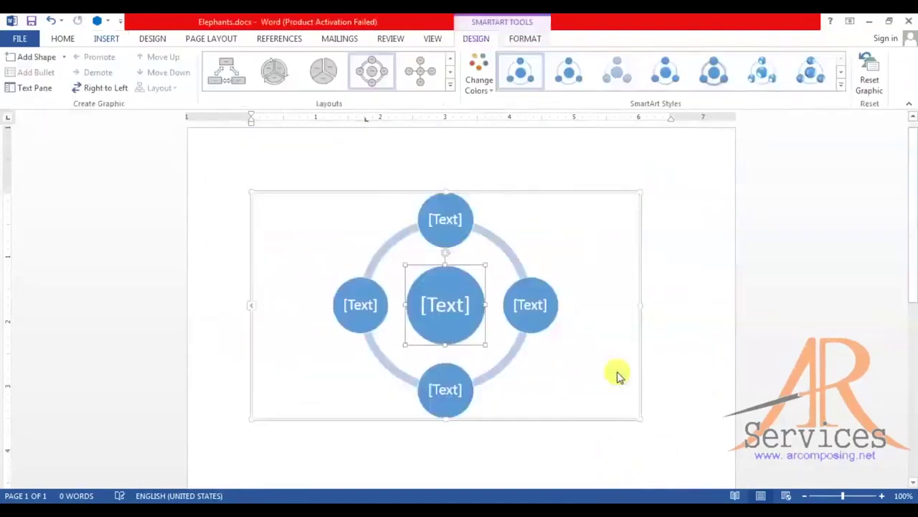
- Paste the butterfly life-cycle text into the centre circle, then add and remove an extra circle
click(441, 299)
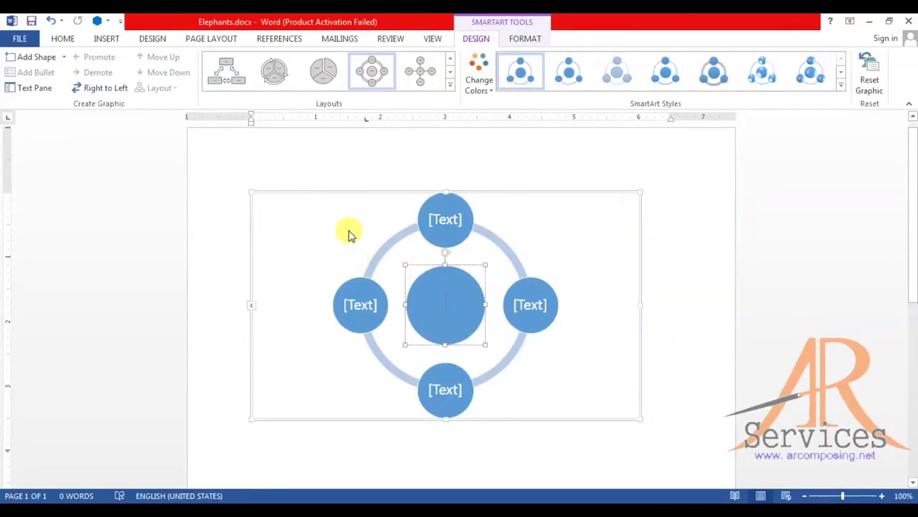
key(ctrl+v)
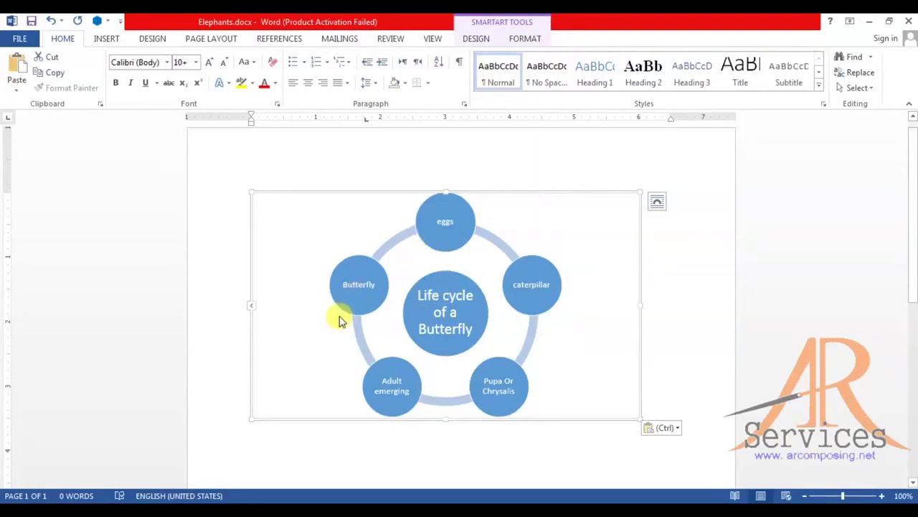
click(361, 272)
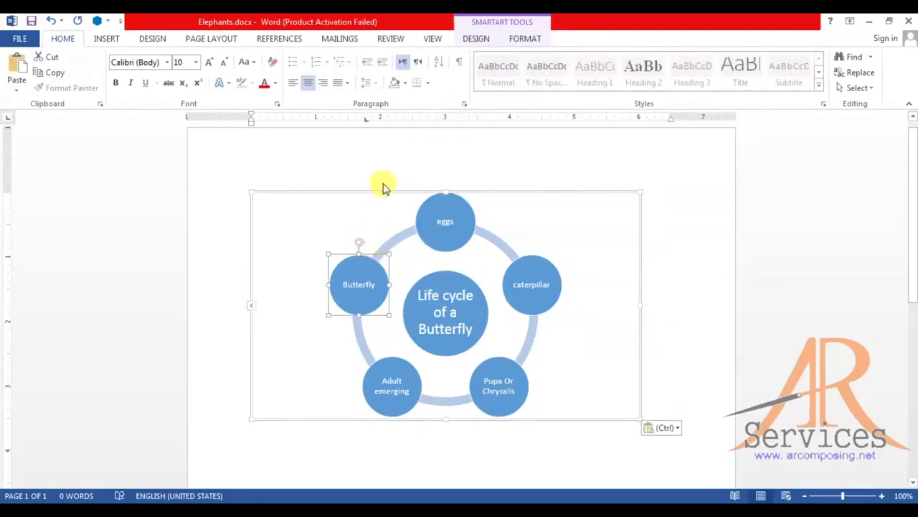
click(475, 39)
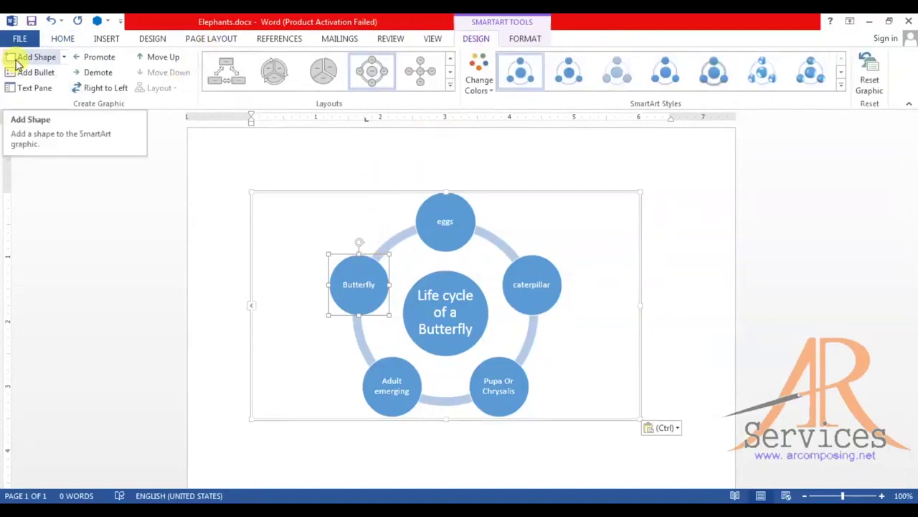
click(16, 63)
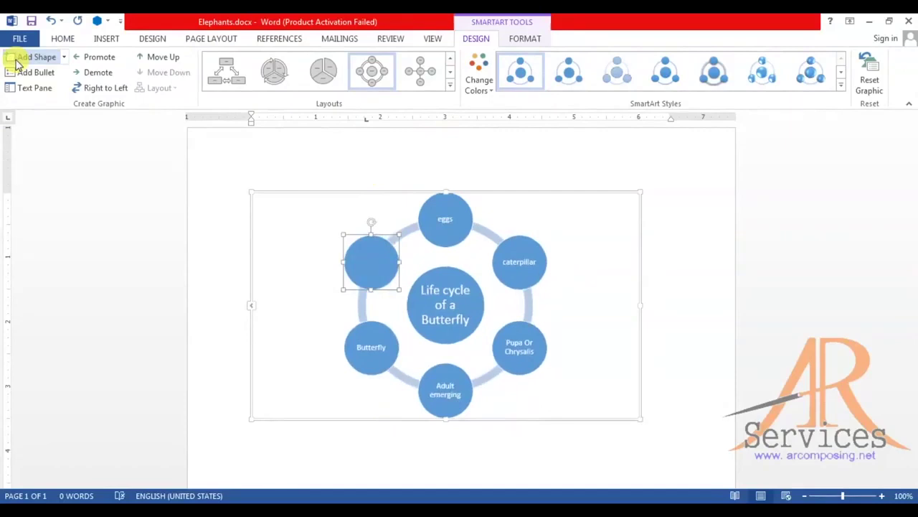
key(ctrl+z)
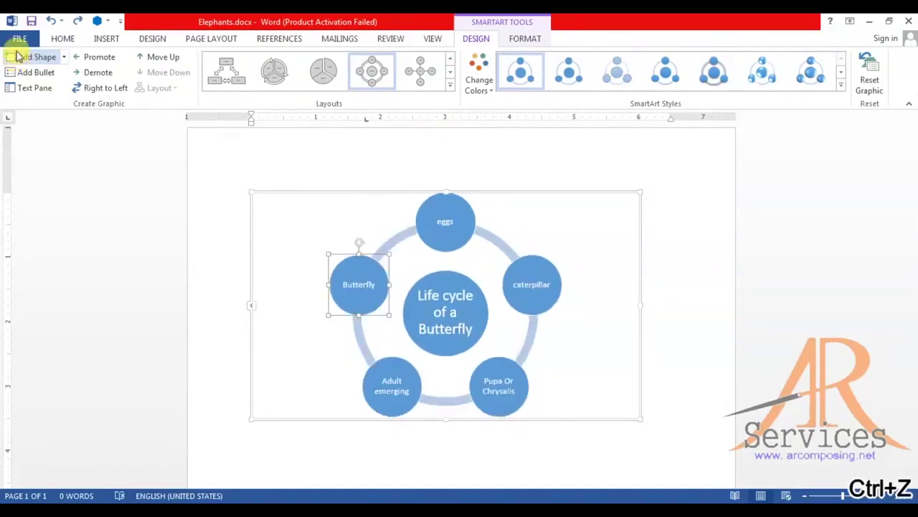
click(485, 74)
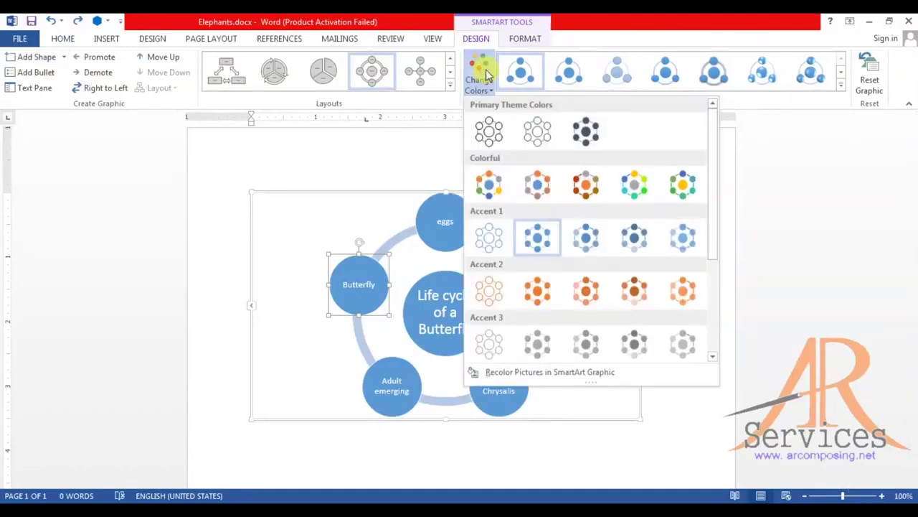
- Apply Colorful Range colours and the Polished SmartArt style to the butterfly diagram
click(660, 188)
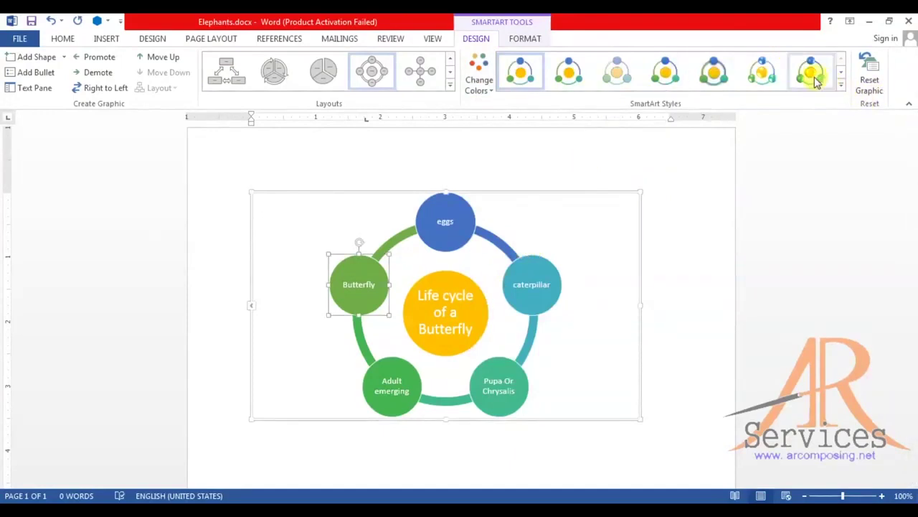
click(775, 84)
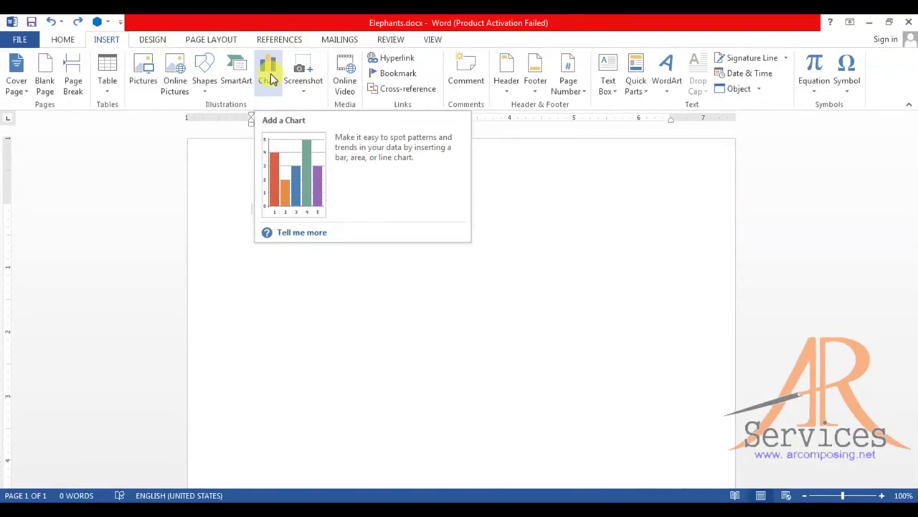
- Insert a Clustered Column chart with sample data and dismiss the Office activation notice
click(271, 73)
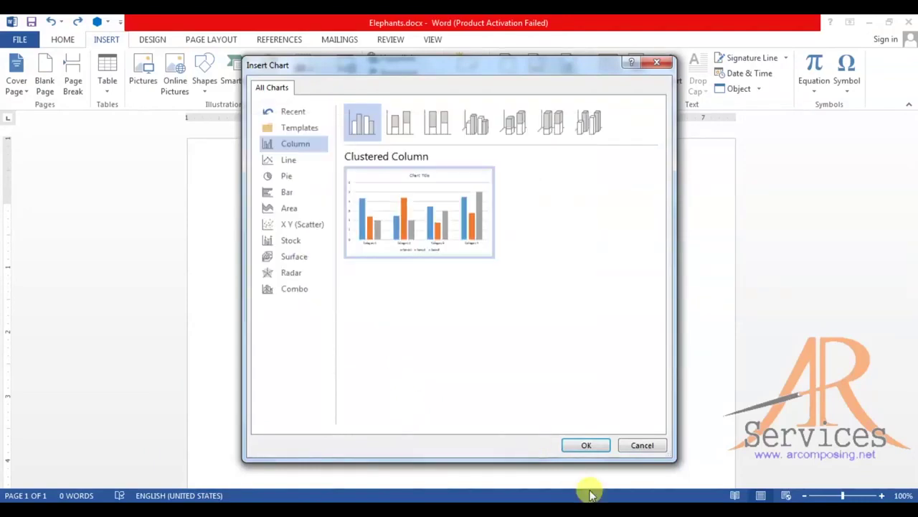
click(588, 446)
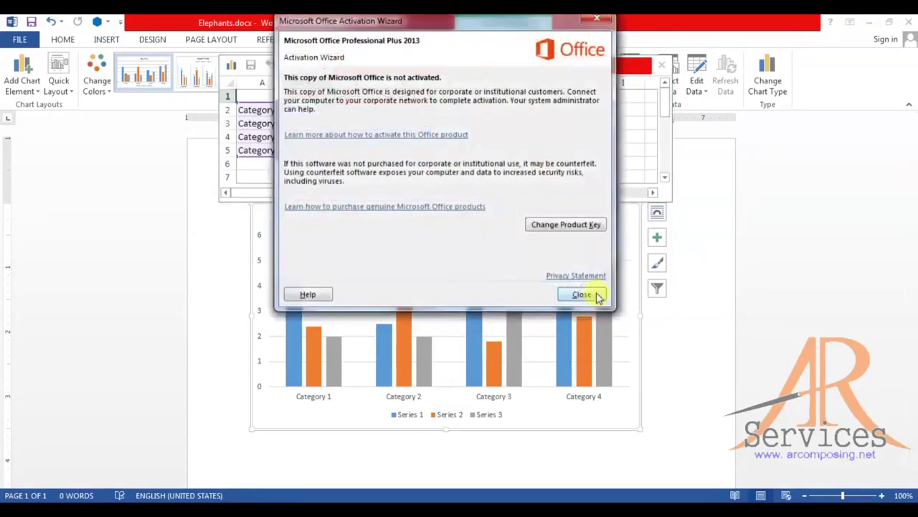
click(597, 294)
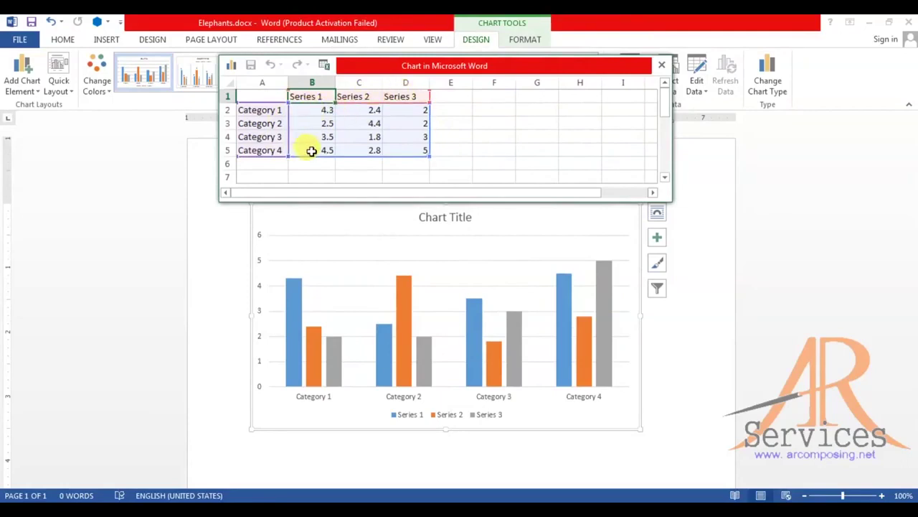
- Relabel the chart categories as 2011, 2012, 2013 and 2014, then clear the first series name
click(267, 111)
text(2011)
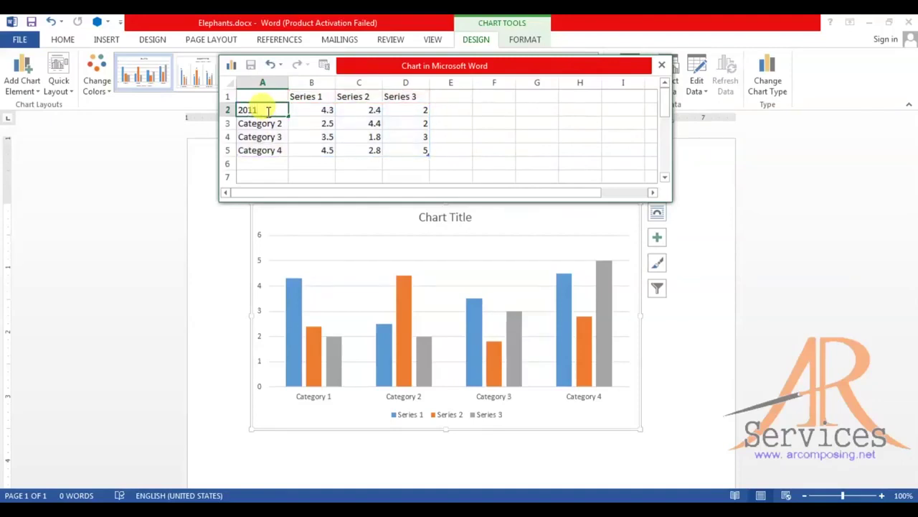
key(Return)
text(2012)
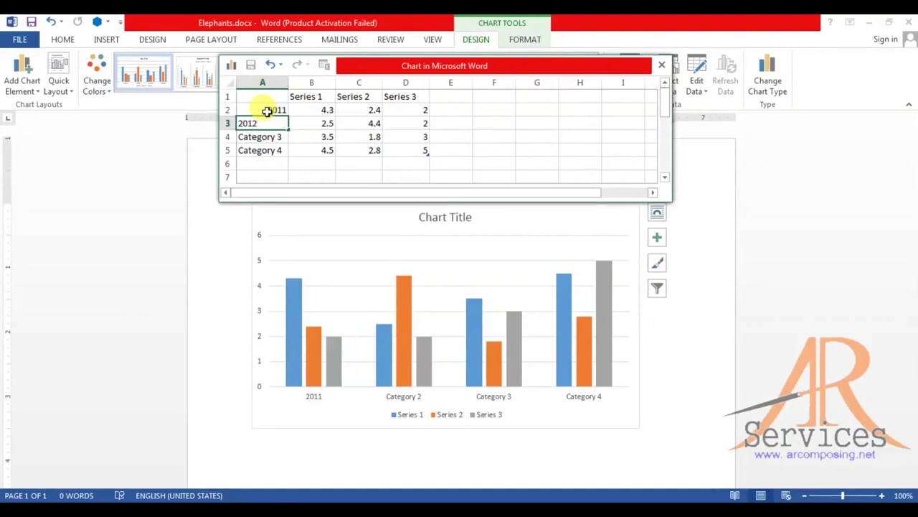
key(Return)
text(201)
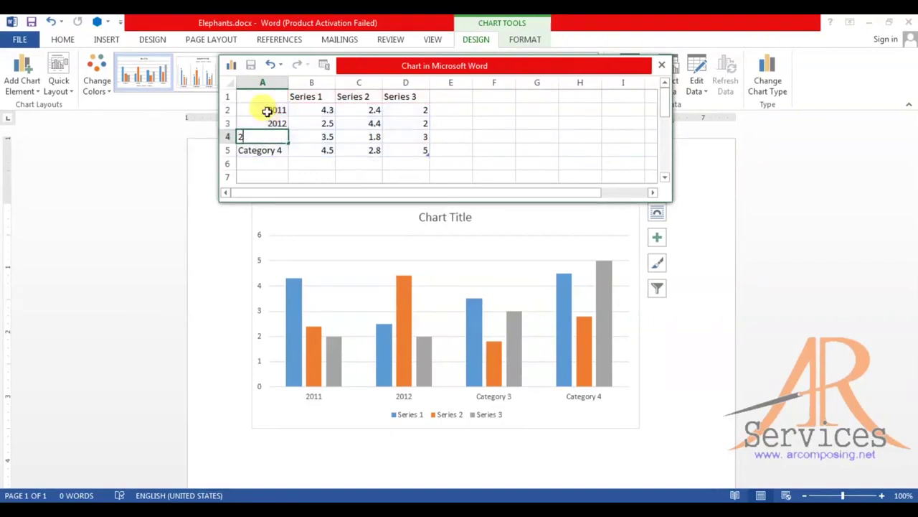
text(3)
key(Return)
text(2014)
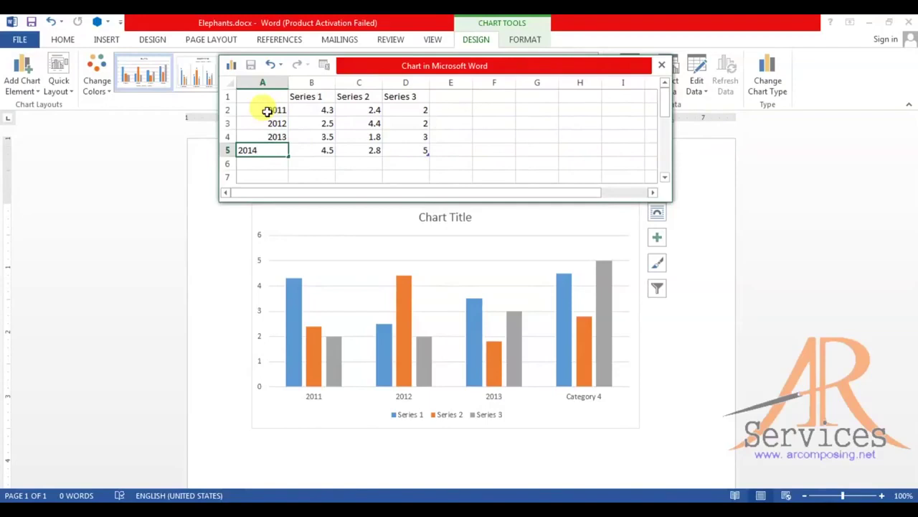
key(Return)
click(307, 95)
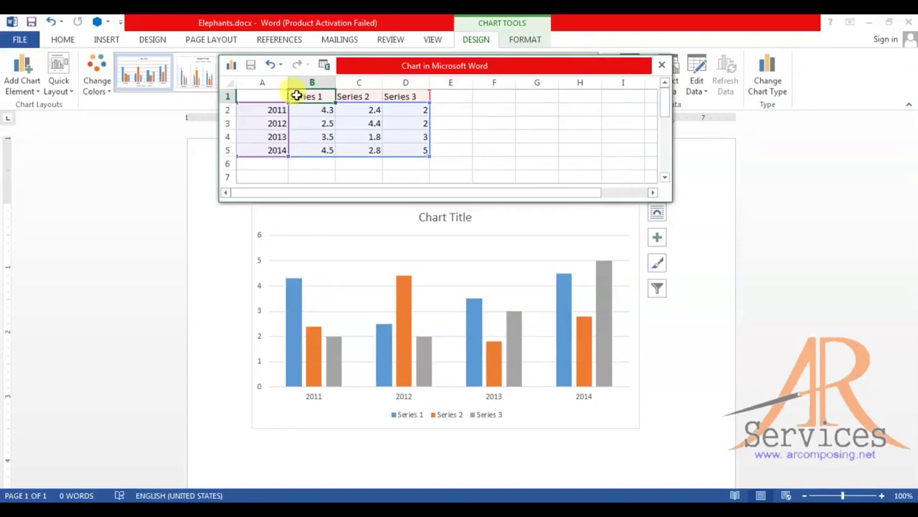
key(Delete)
- Name the three chart series Murder, Robbery and Kidnapping
text(Ma)
text(der)
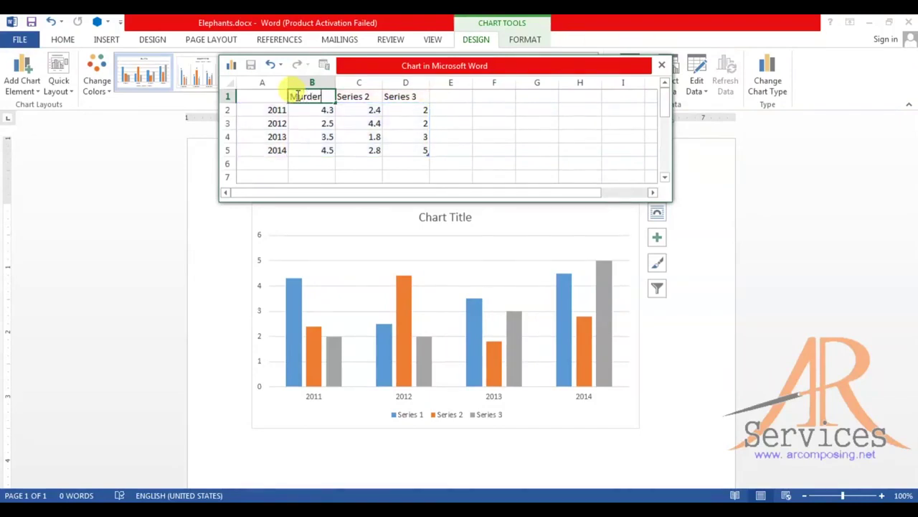
key(Tab)
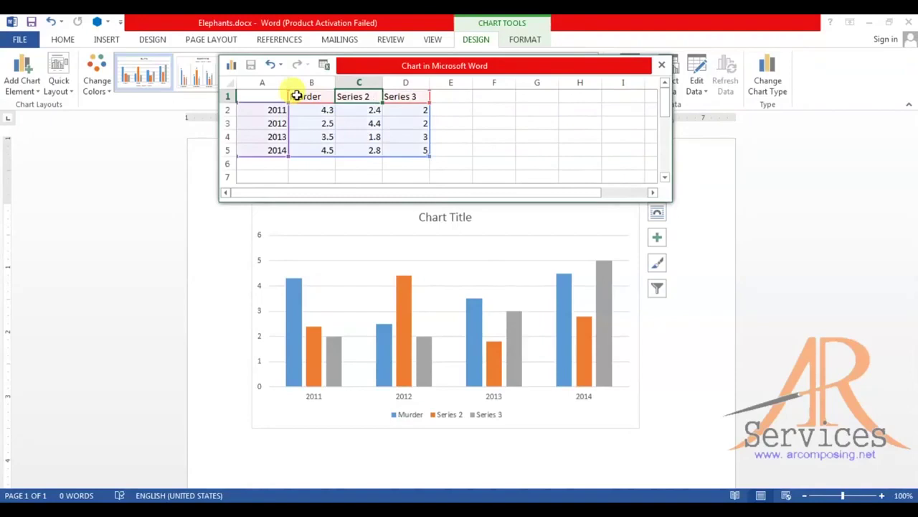
text(Robbery)
key(Tab)
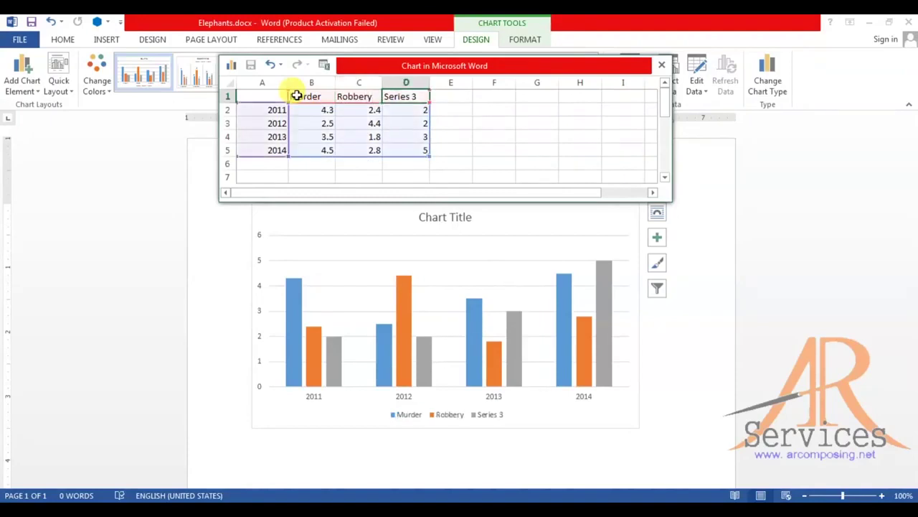
text(Kin)
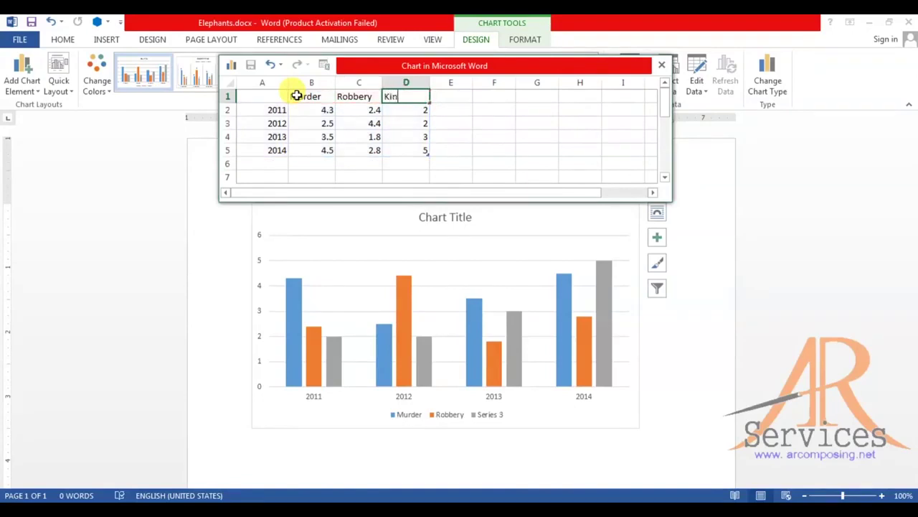
text(dnaping)
click(295, 94)
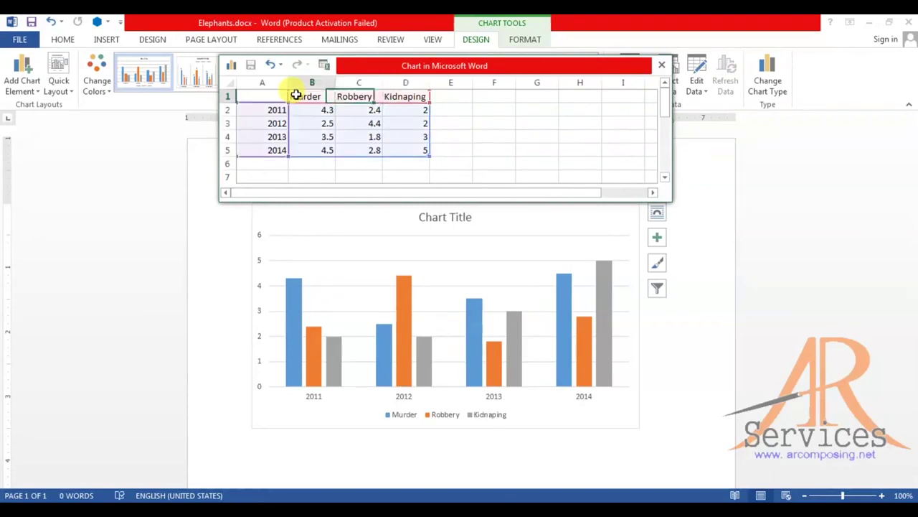
click(419, 96)
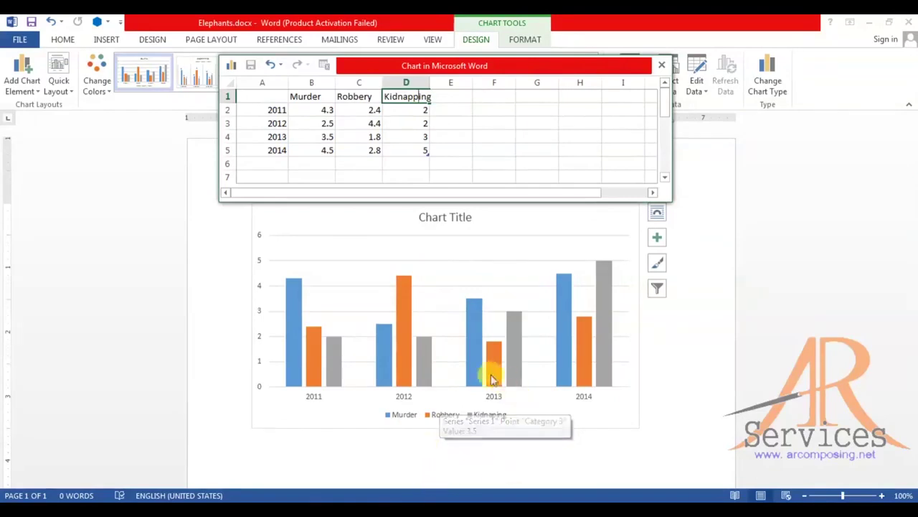
- Enter the 2011 values: Murder 1.5, Robbery 3.5, Kidnapping 9
click(318, 110)
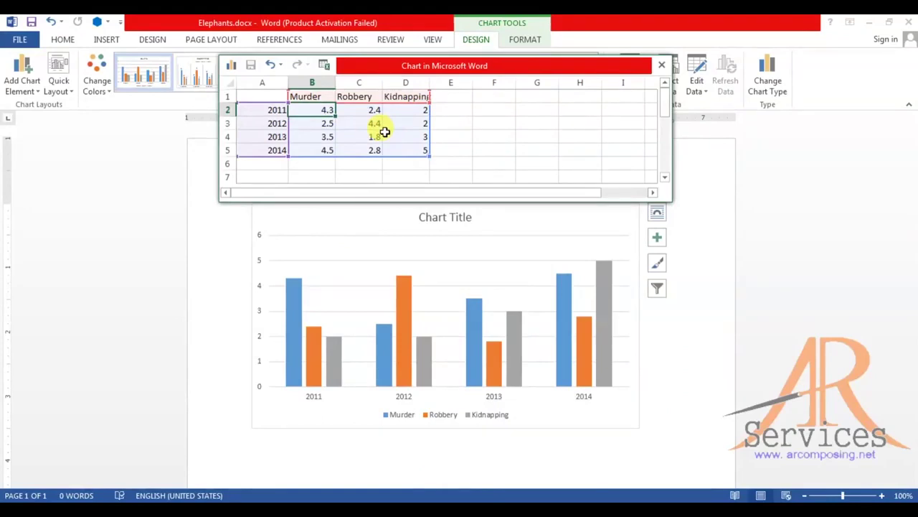
text(1.5)
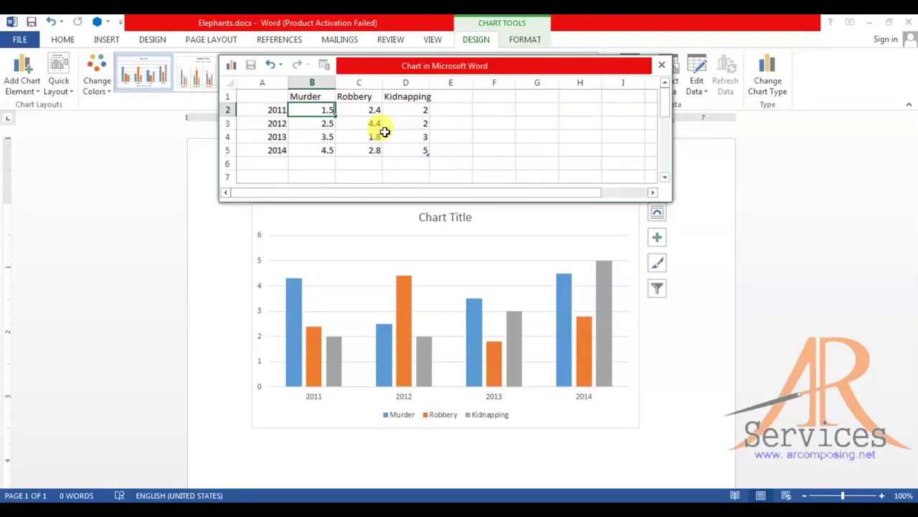
click(311, 122)
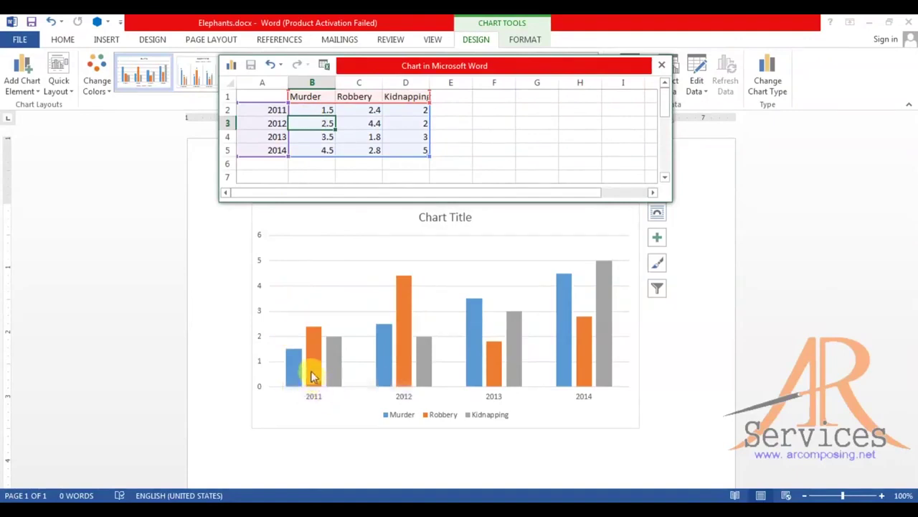
click(375, 122)
click(372, 109)
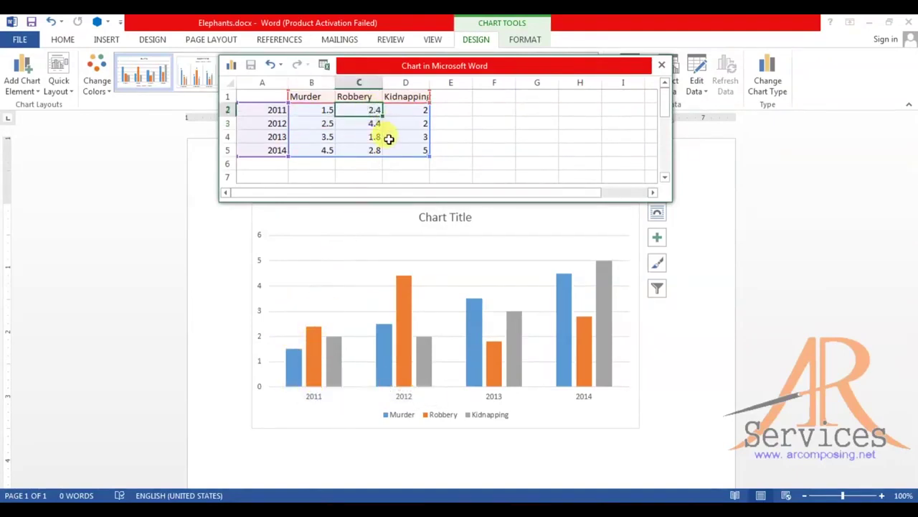
text(3.)
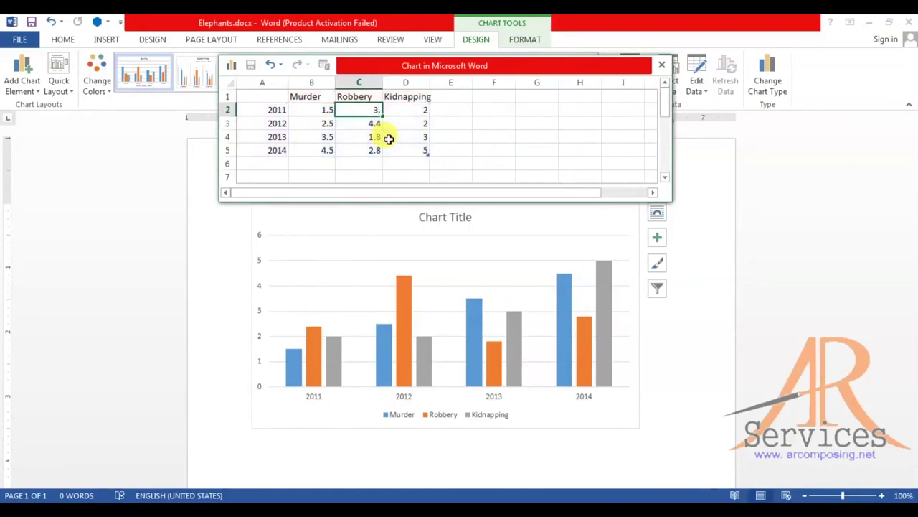
text(5)
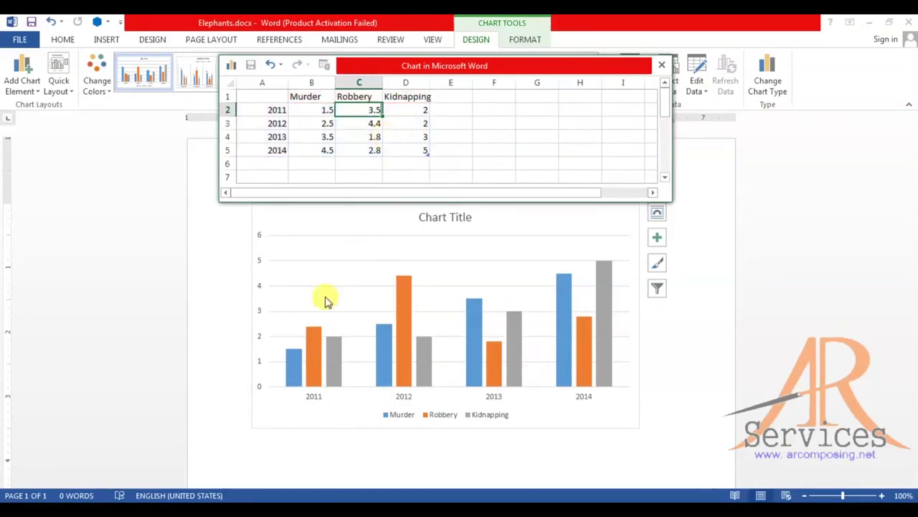
mouse_move(310, 356)
key(Return)
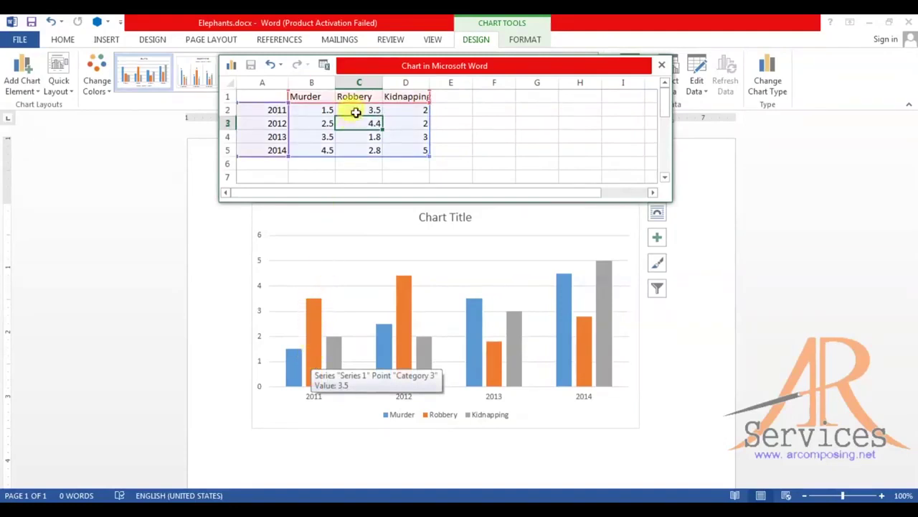
click(415, 111)
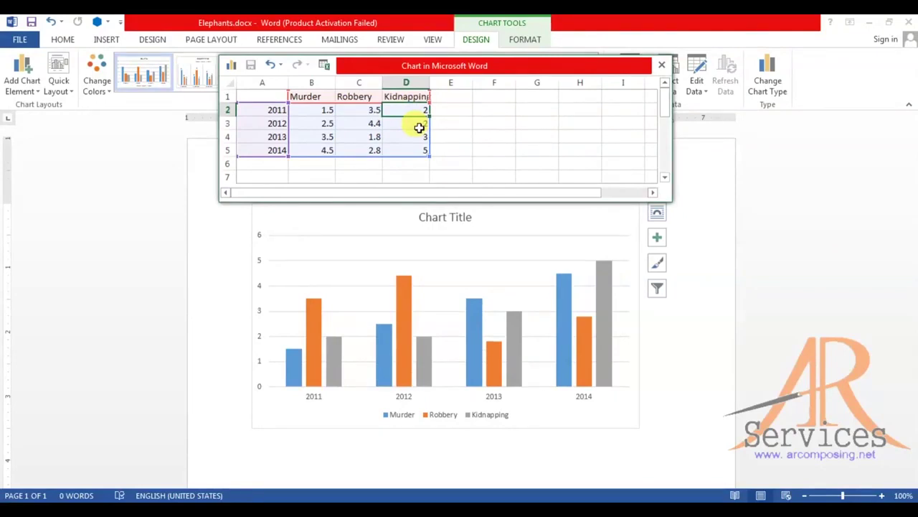
text(9.0)
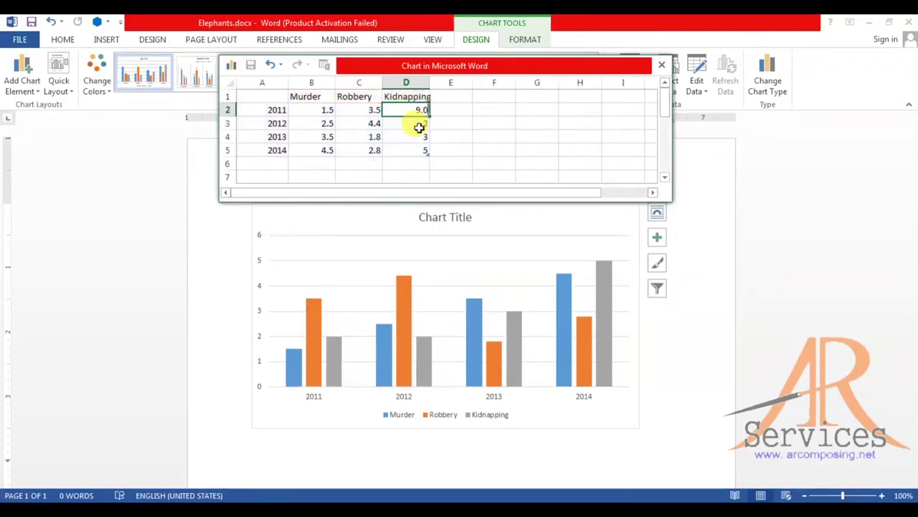
click(419, 127)
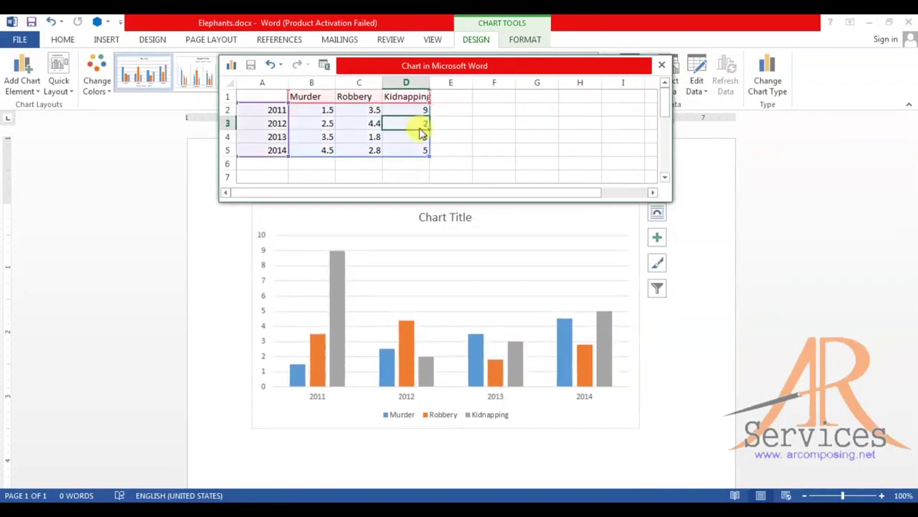
- Close the chart data sheet, leaving the placeholder chart title selected
mouse_move(328, 311)
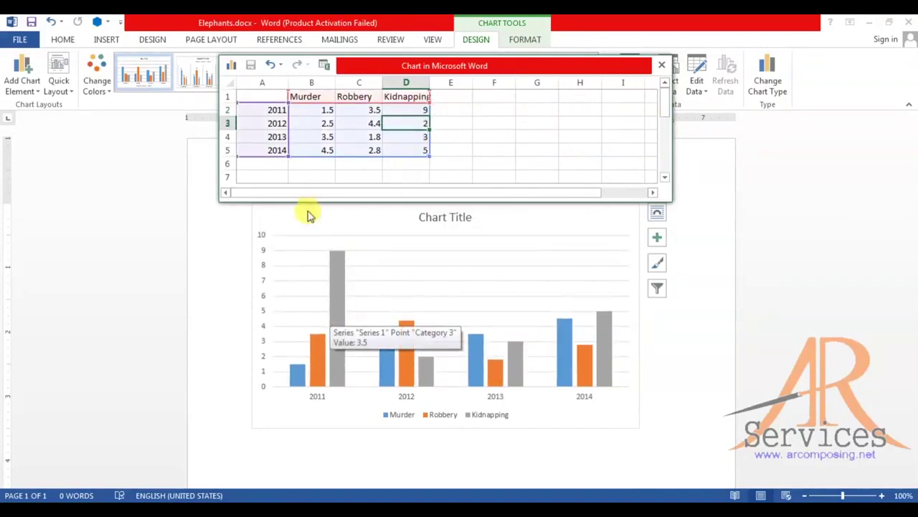
click(318, 126)
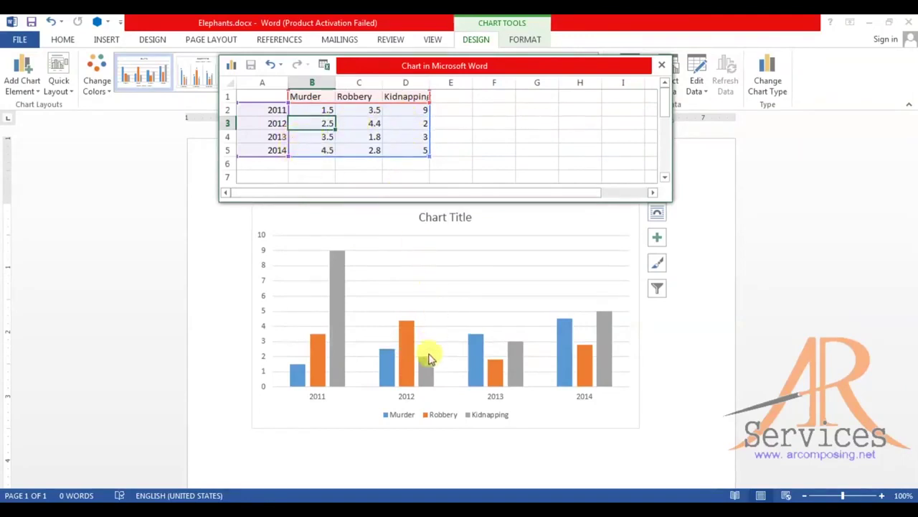
click(435, 217)
click(435, 217)
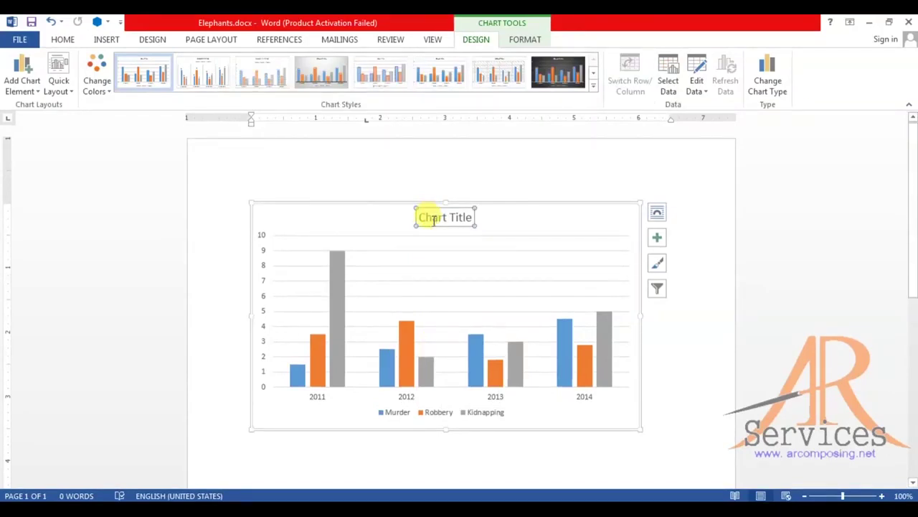
text(ffdf)
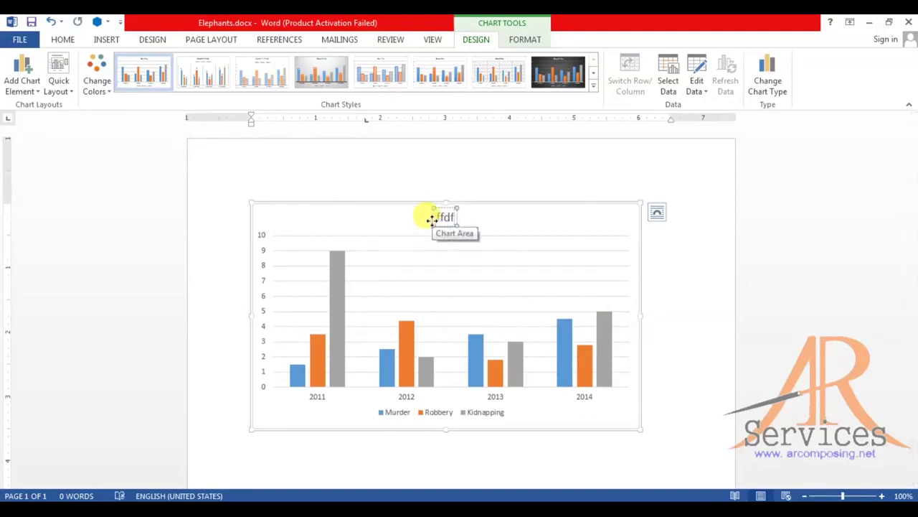
key(ctrl+z)
key(ctrl+z)
key(ctrl+z)
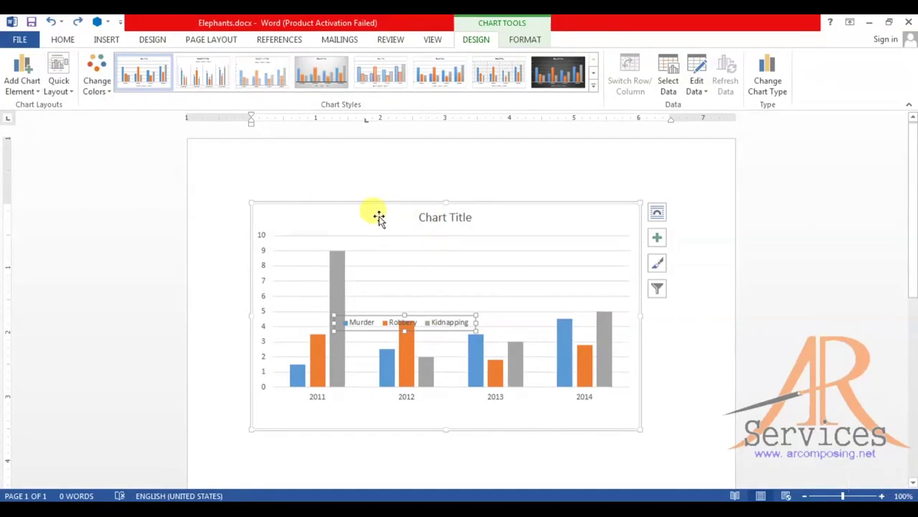
click(558, 71)
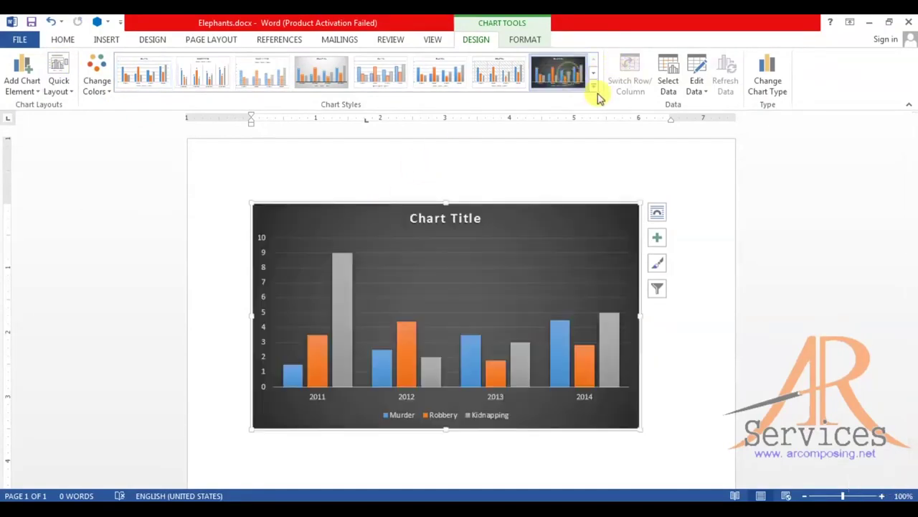
click(594, 86)
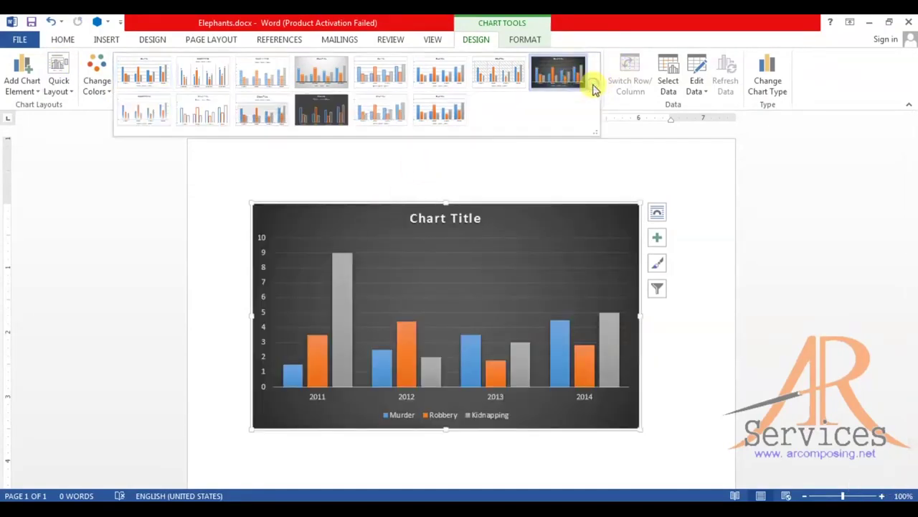
click(656, 155)
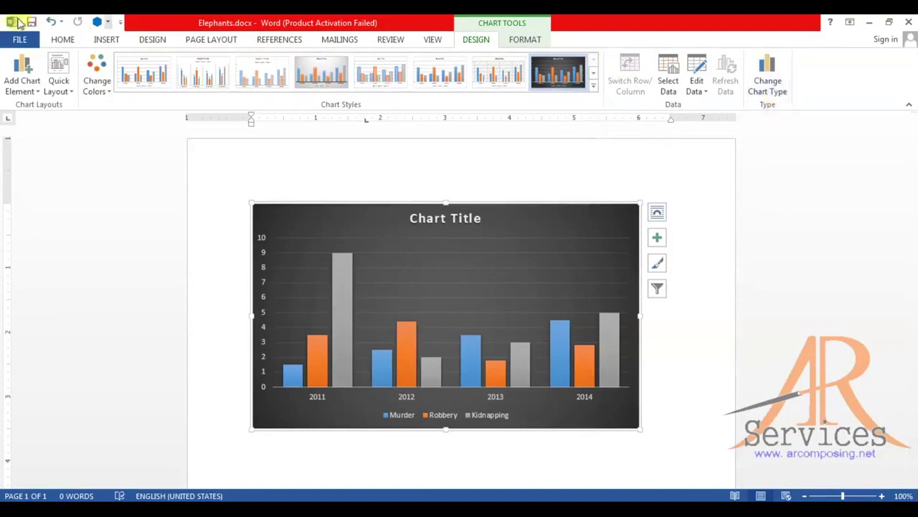
click(761, 80)
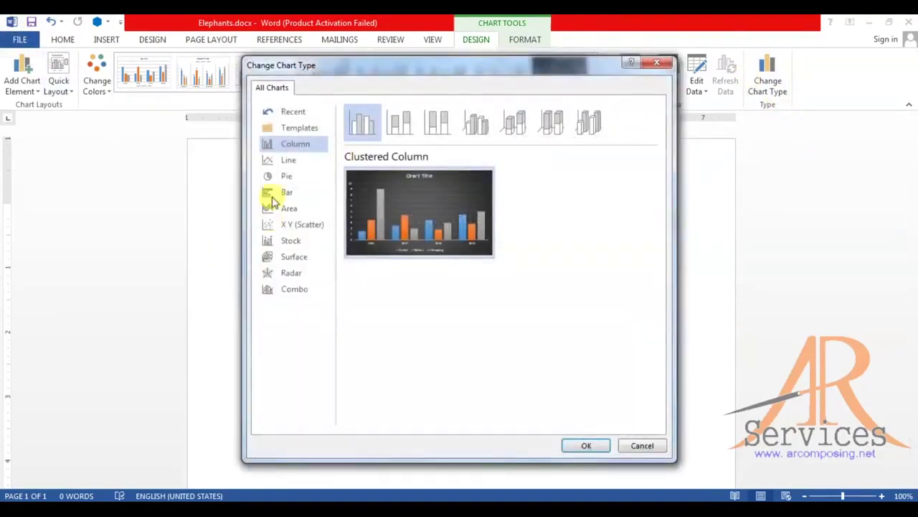
click(291, 158)
mouse_move(390, 214)
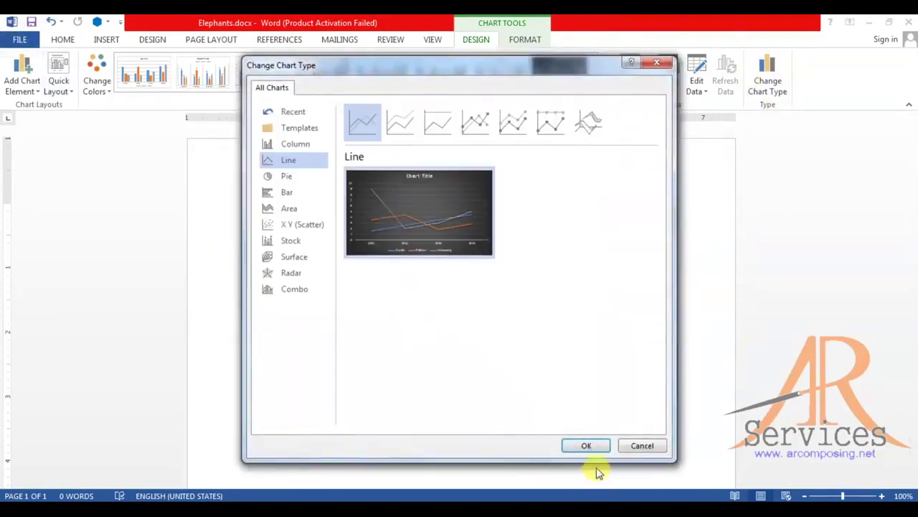
click(591, 446)
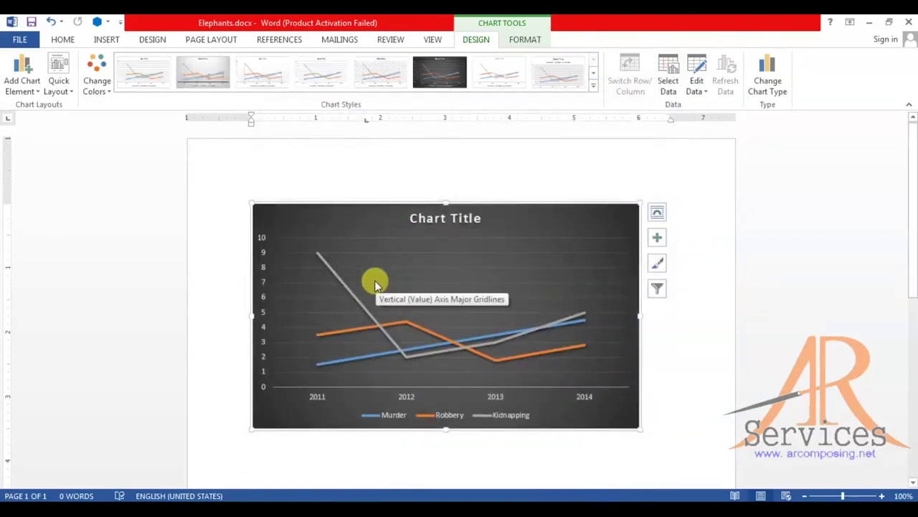
click(414, 321)
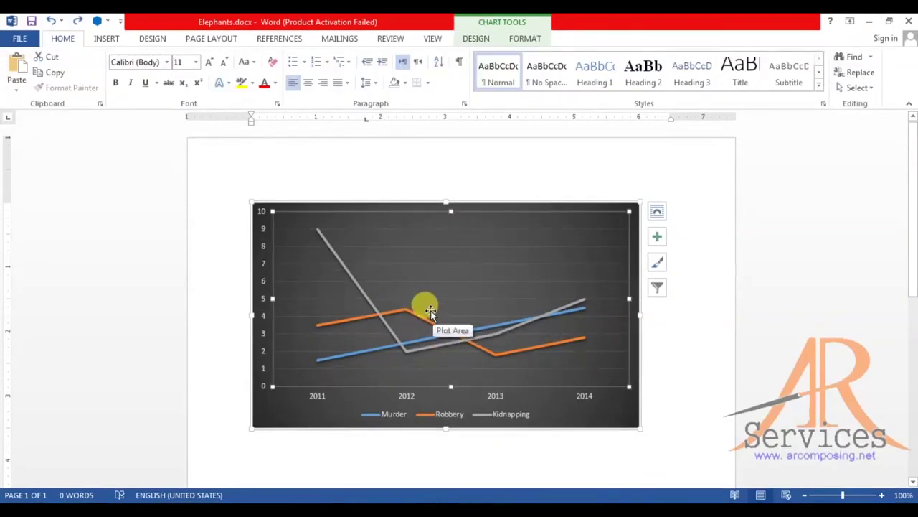
right_click(429, 311)
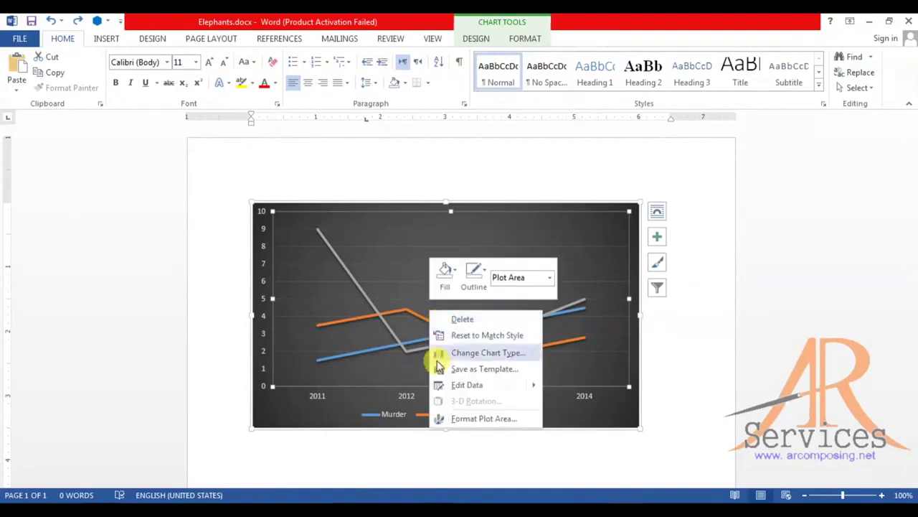
- Reopen the chart's data sheet and change the 2014 Robbery value to 3.4
mouse_move(439, 386)
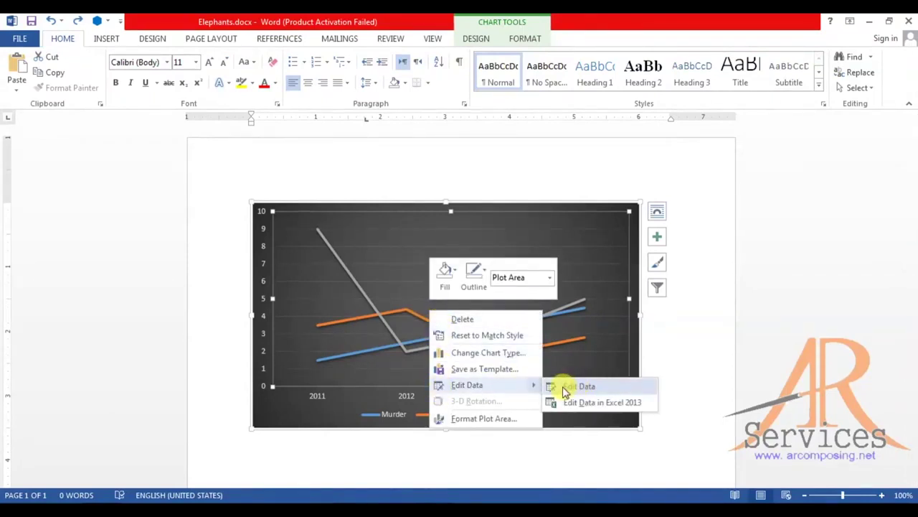
click(565, 389)
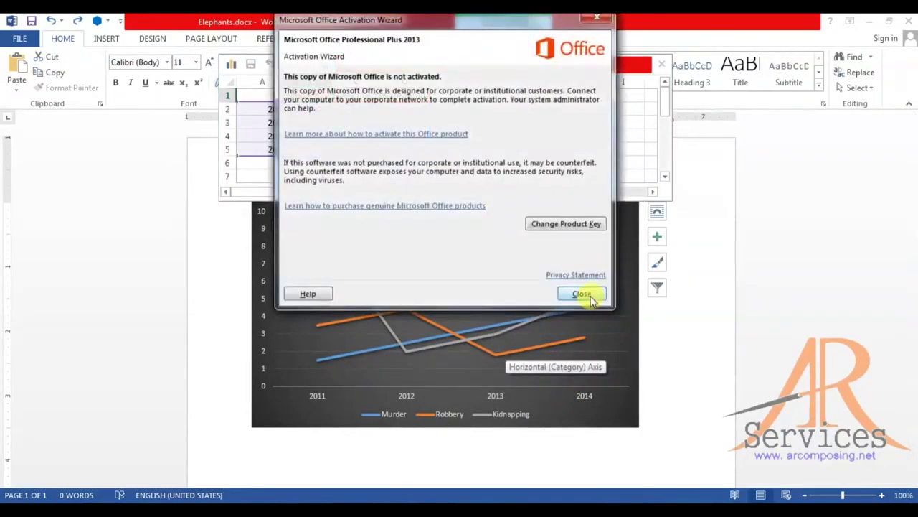
click(581, 293)
click(373, 147)
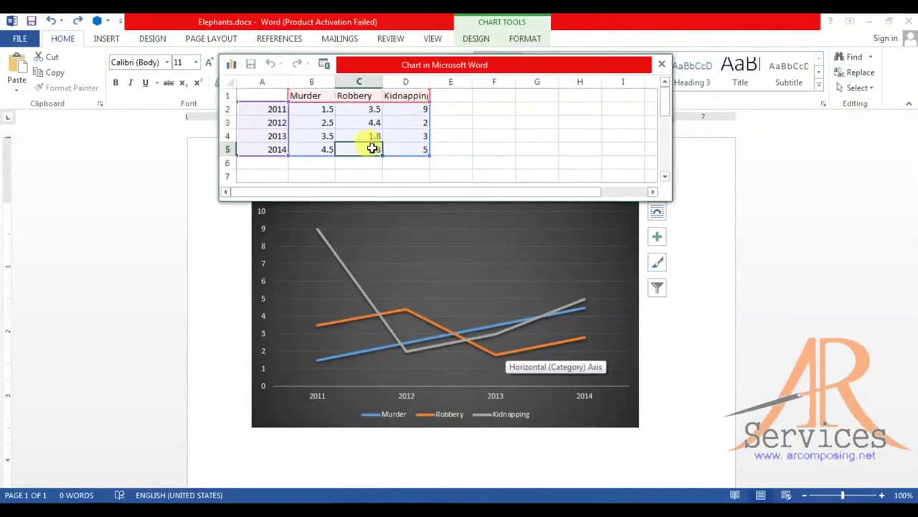
text(3)
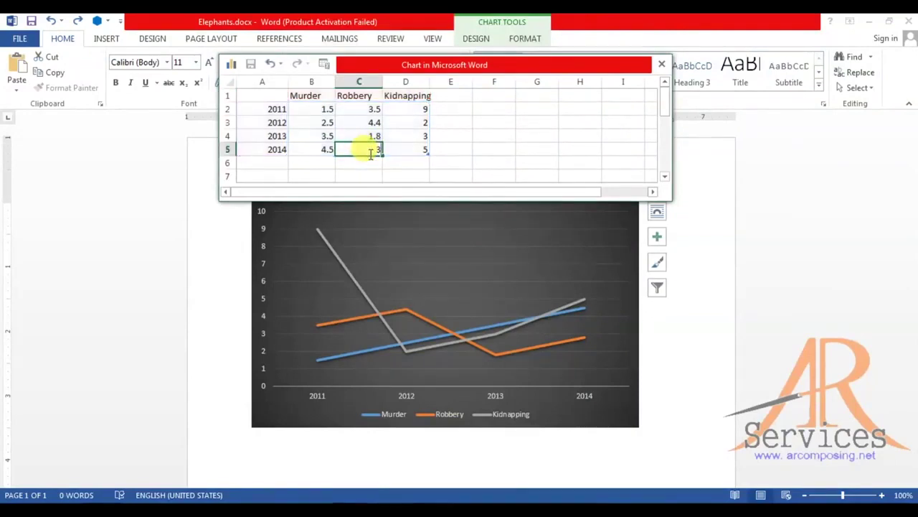
text(.4)
click(359, 164)
click(262, 164)
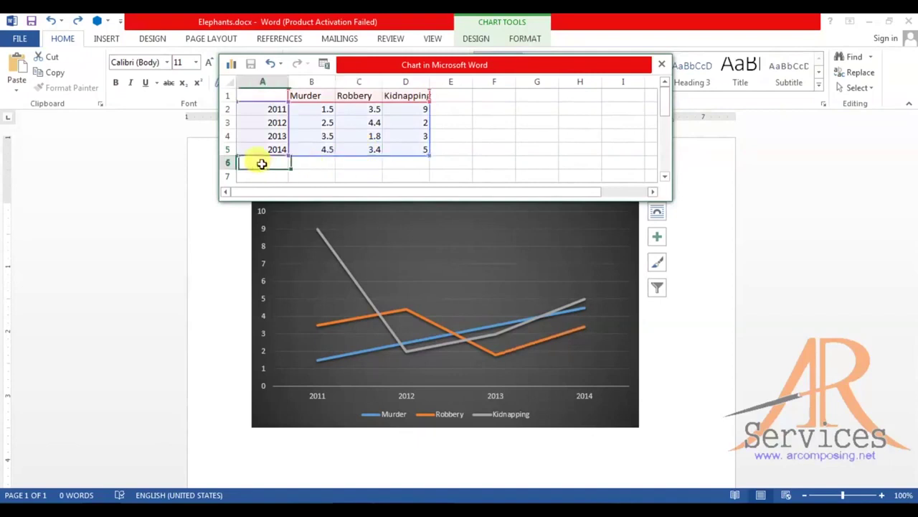
click(269, 149)
- Add a 2015 row with Murder 3.4, Robbery 1.5 and Kidnapping 9.8
mouse_move(293, 149)
mouse_down()
mouse_move(425, 151)
mouse_move(424, 167)
mouse_up()
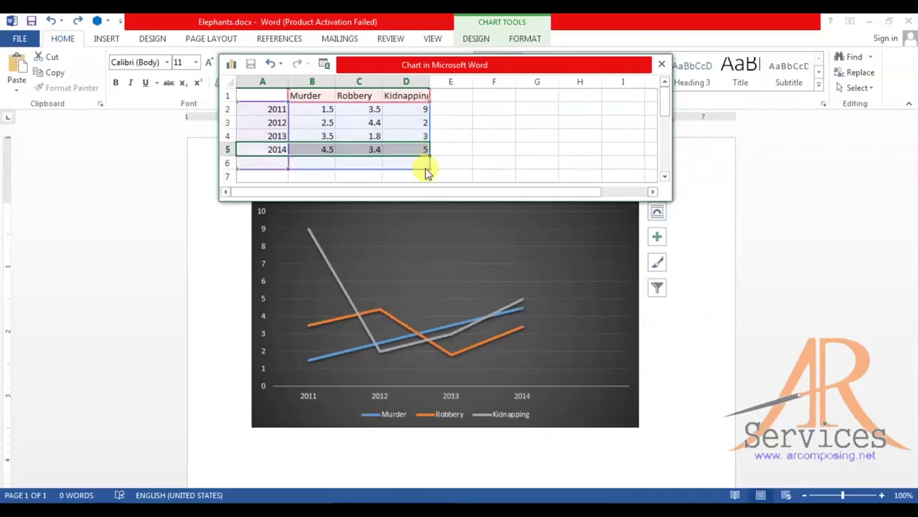
click(271, 163)
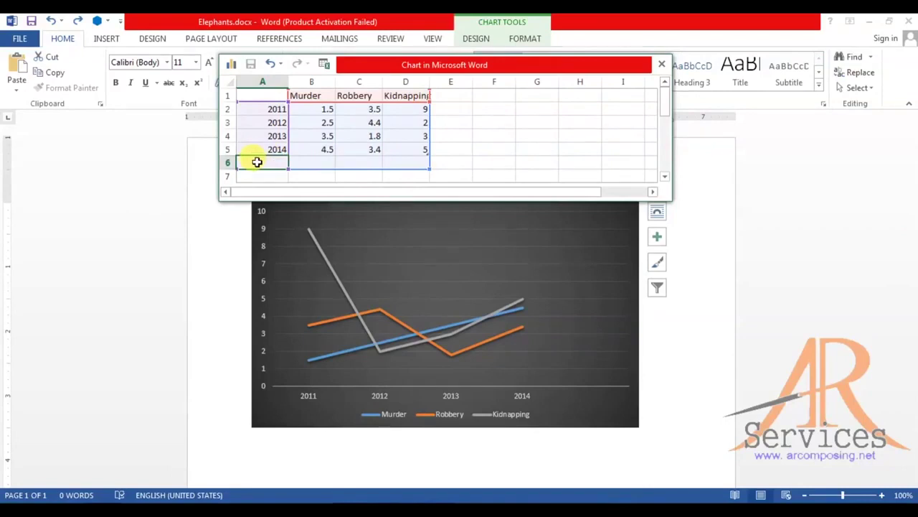
text(2015)
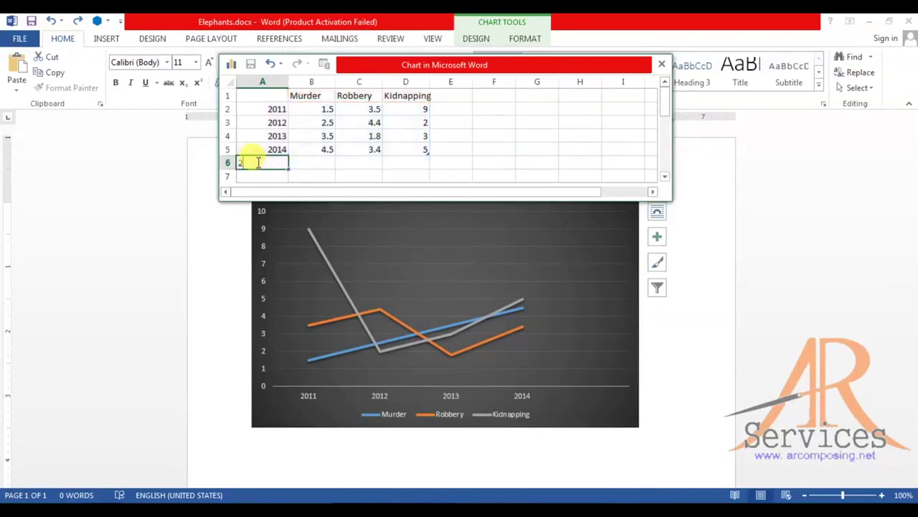
key(Tab)
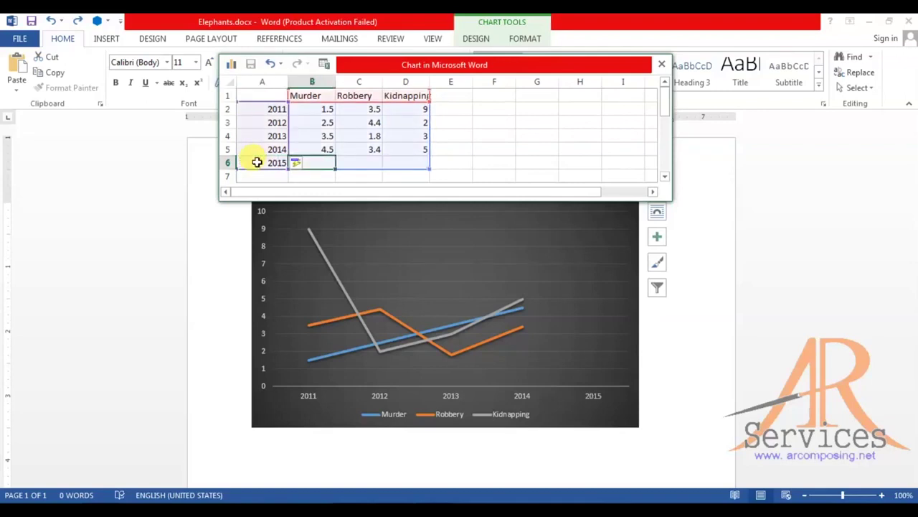
text(3.4)
key(Tab)
text(1)
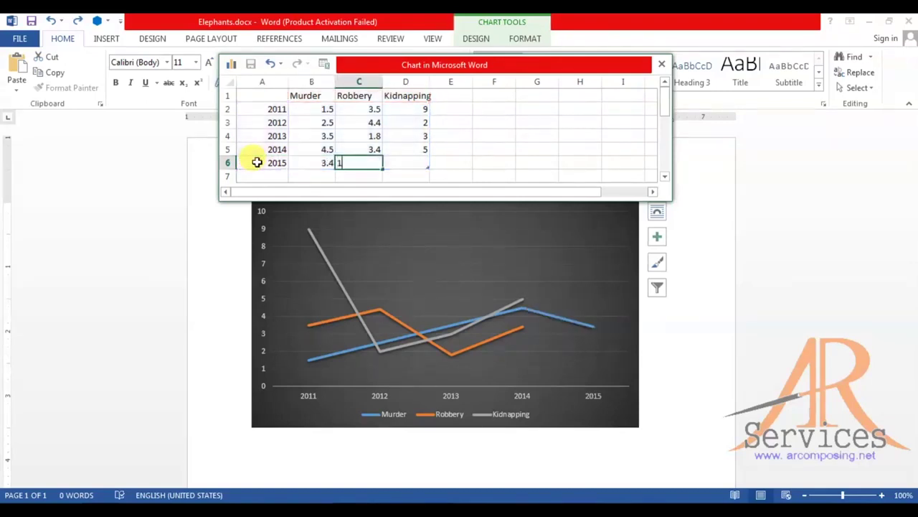
key(Tab)
text(1.)
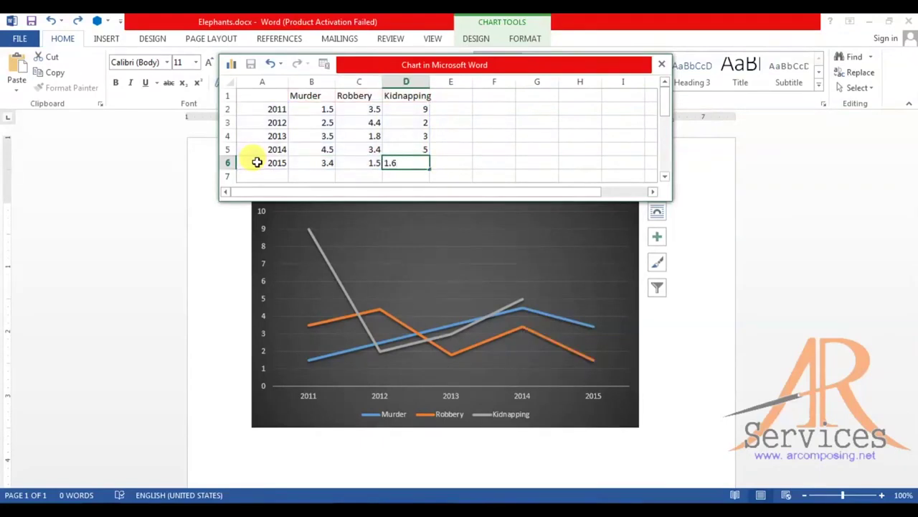
key(Return)
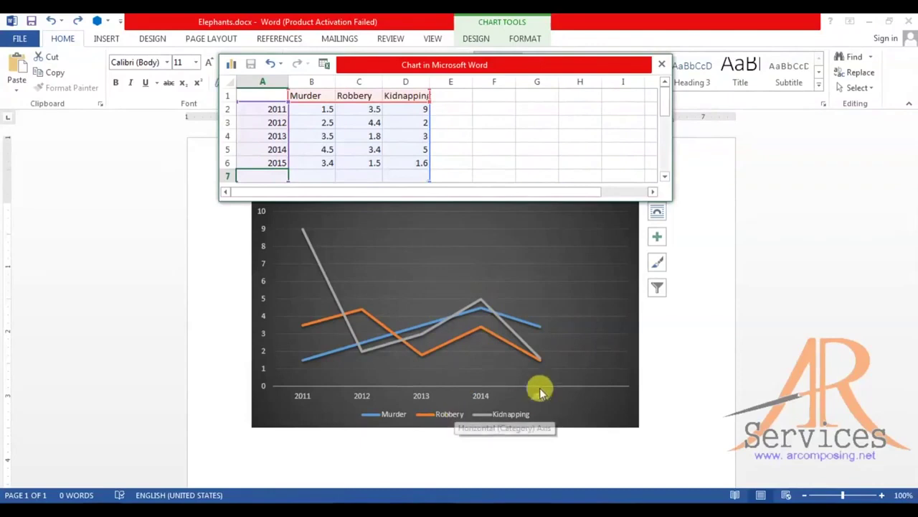
click(419, 162)
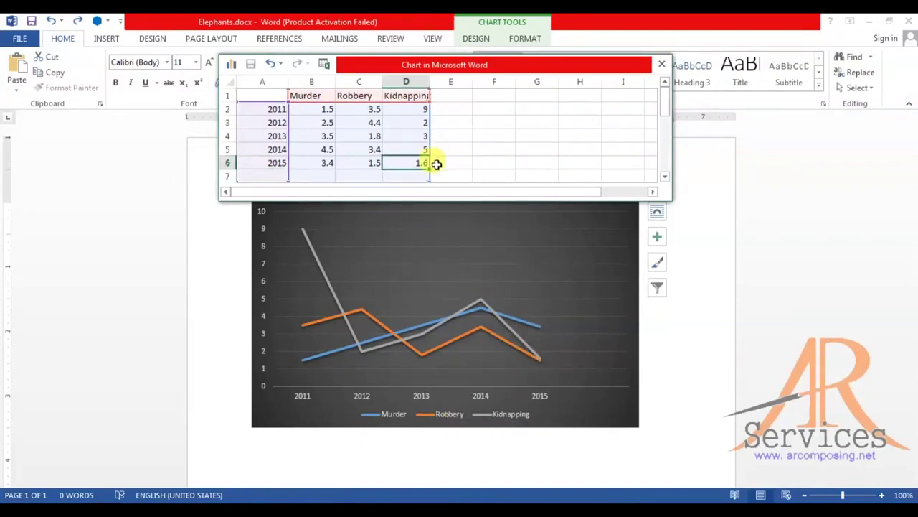
text(9.8)
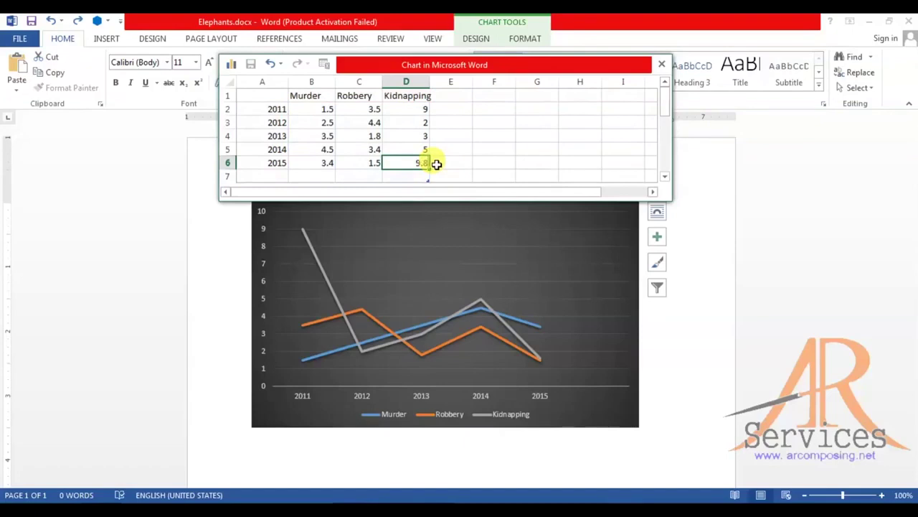
key(Return)
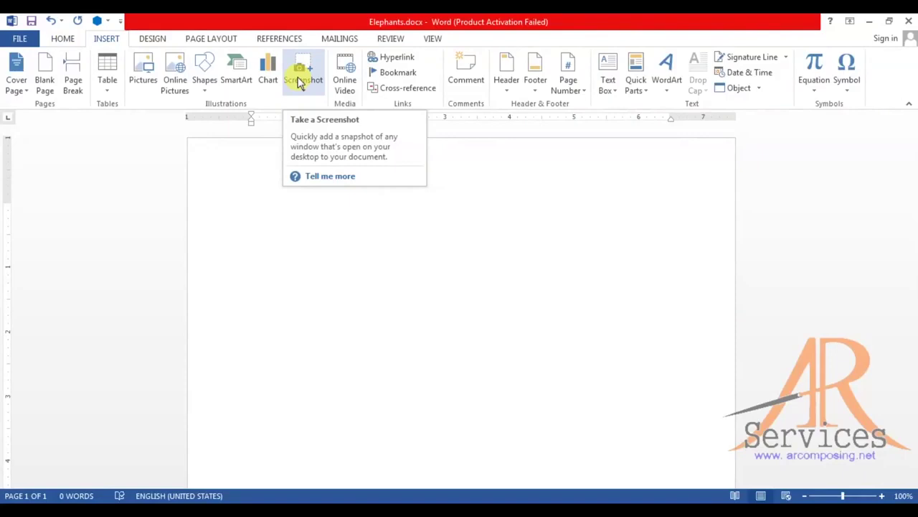
- Insert a Screen Clipping of the desktop folder icons, then delete the clipped picture
click(295, 76)
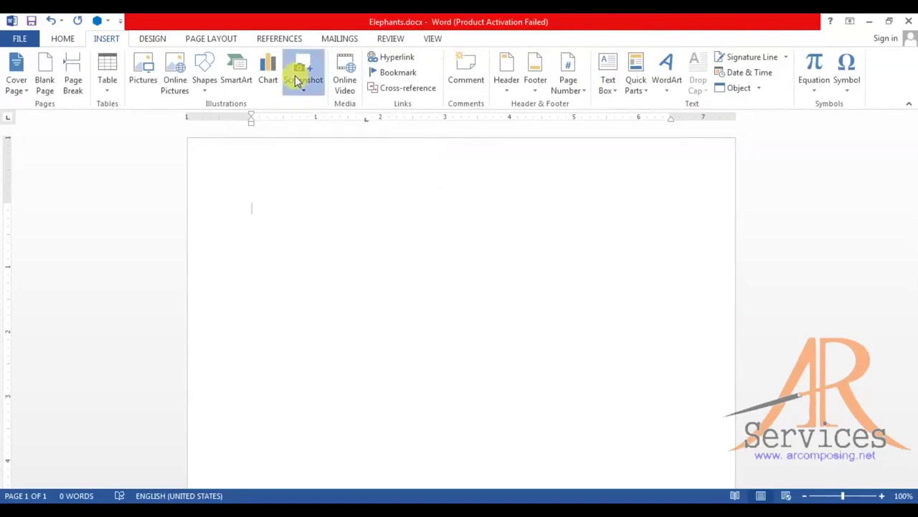
click(299, 76)
click(301, 75)
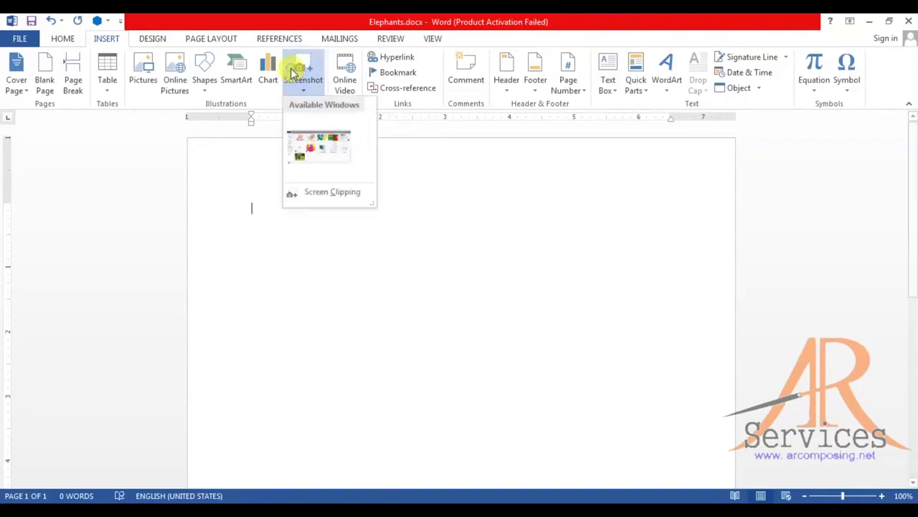
click(320, 194)
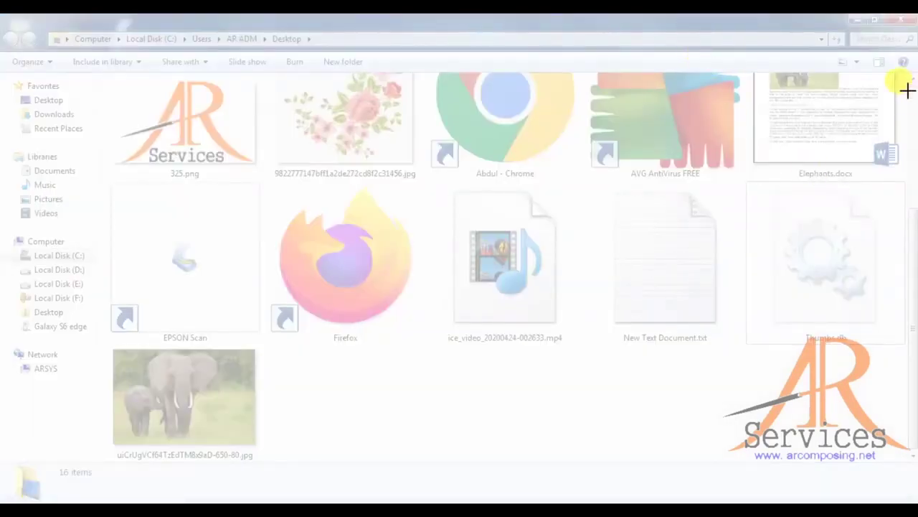
drag(906, 91, 240, 414)
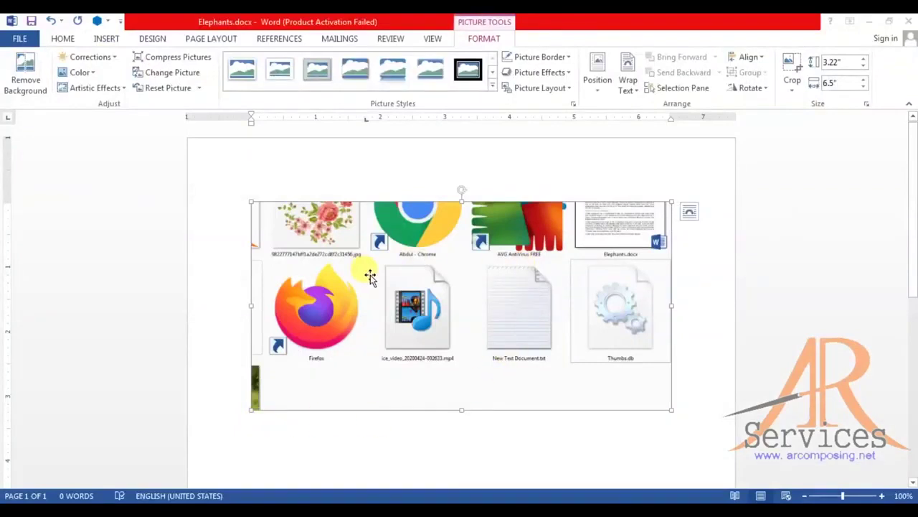
key(Delete)
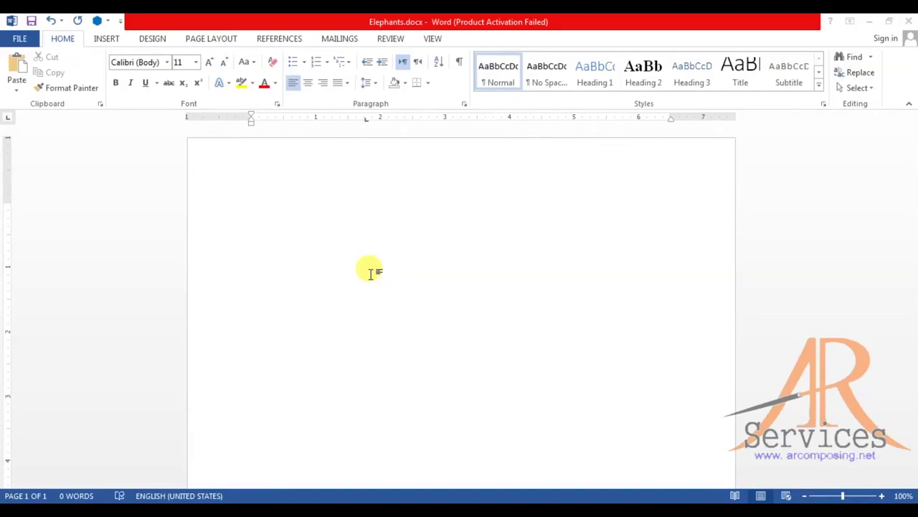
- Paste a screenshot of the Word window onto the page and select it
key(ctrl+v)
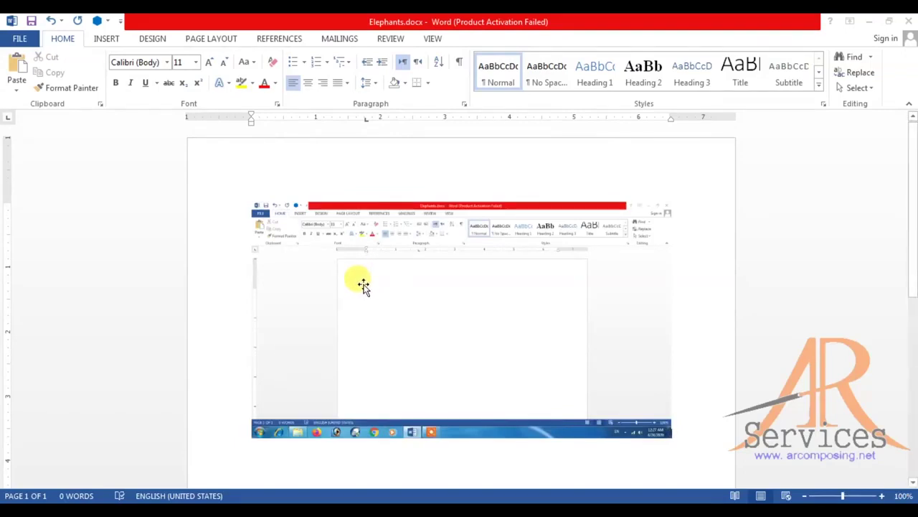
click(363, 286)
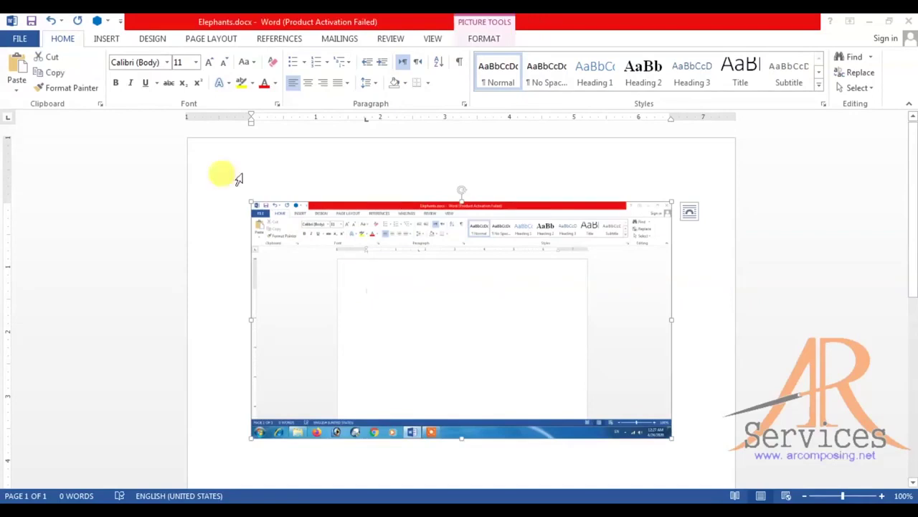
click(108, 39)
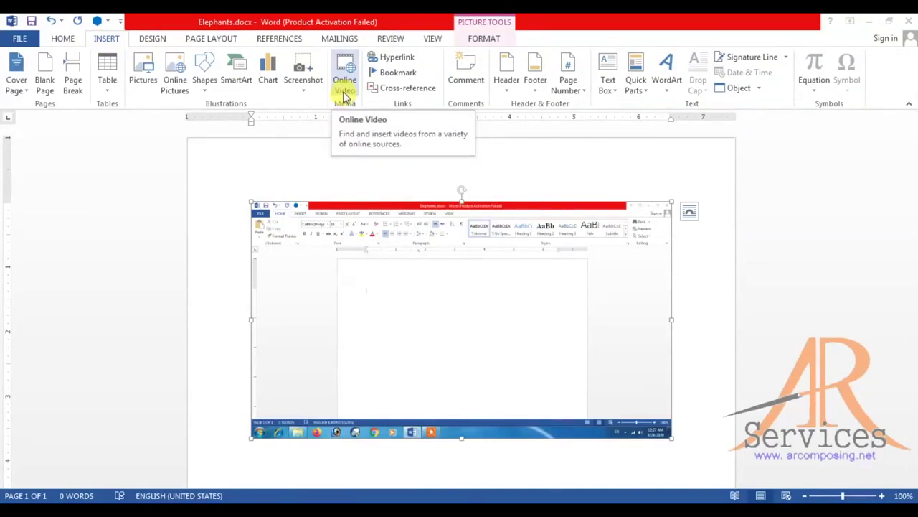
- View the Online Video dialog's YouTube and embed-code options, close it, then delete the screenshot picture
click(345, 93)
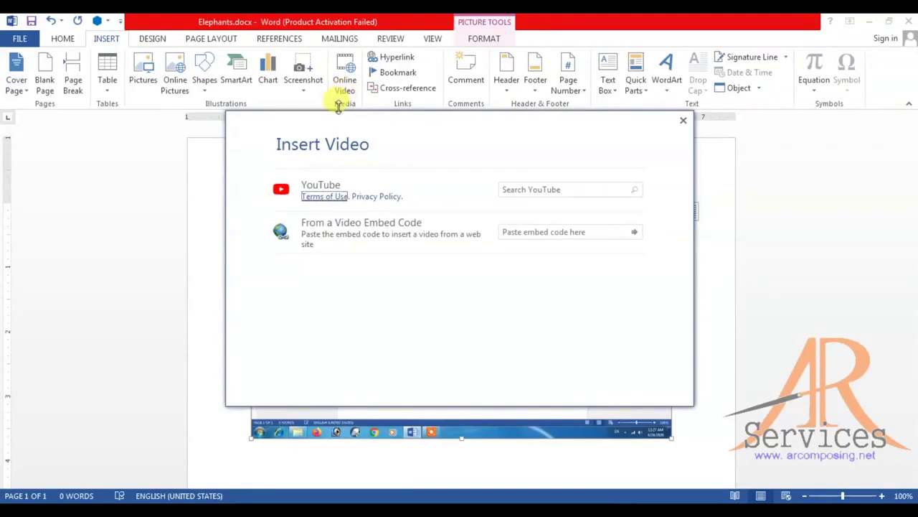
click(515, 194)
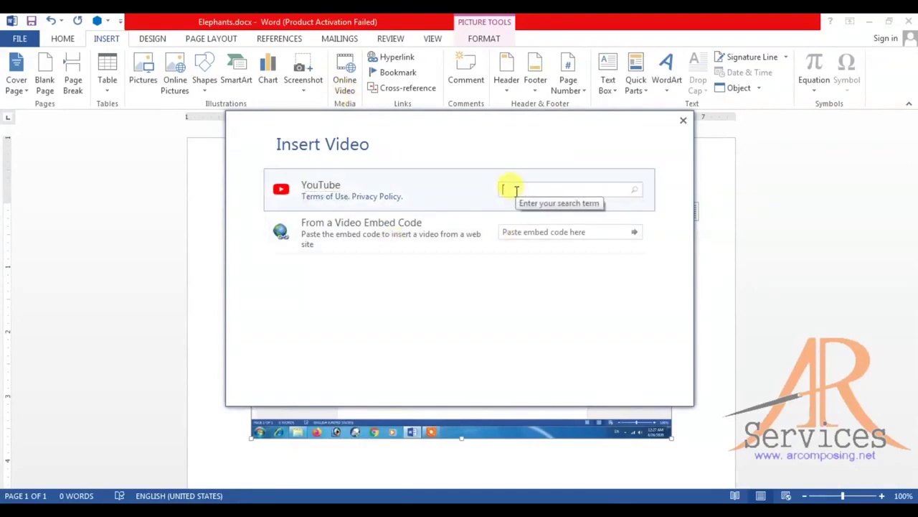
click(507, 232)
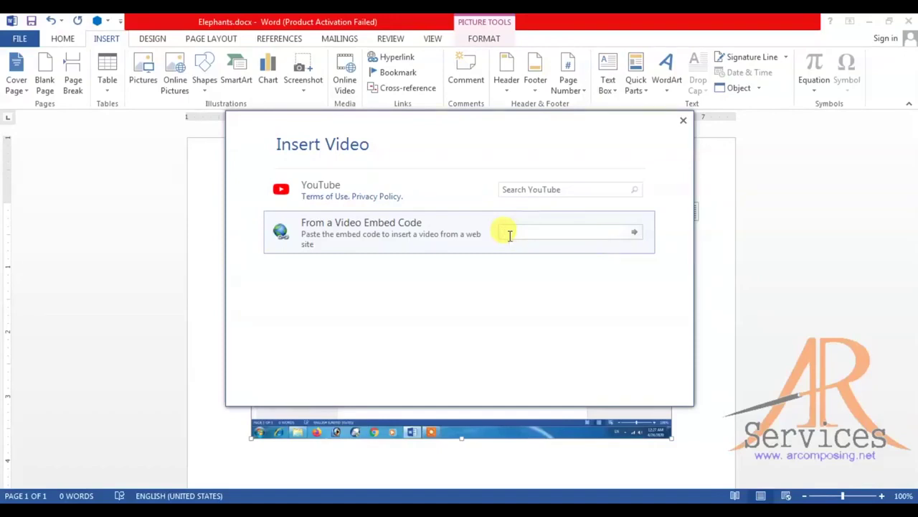
click(684, 122)
key(Delete)
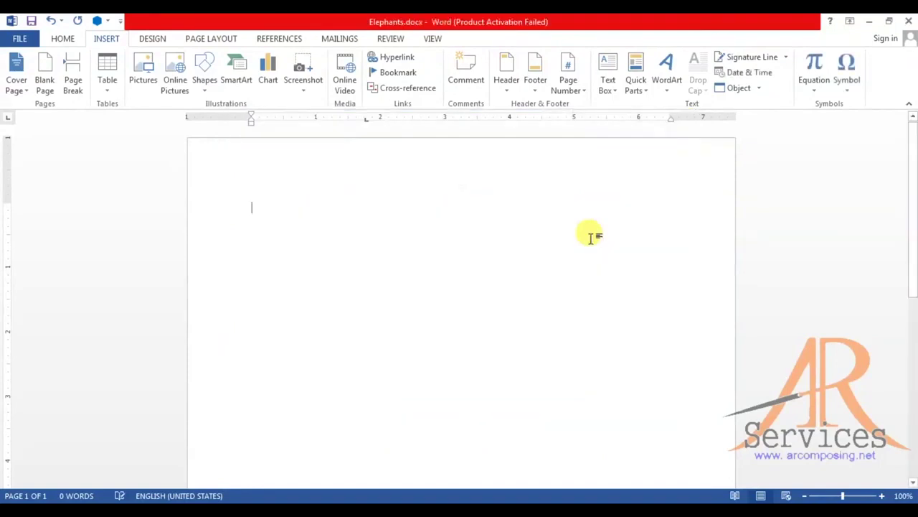
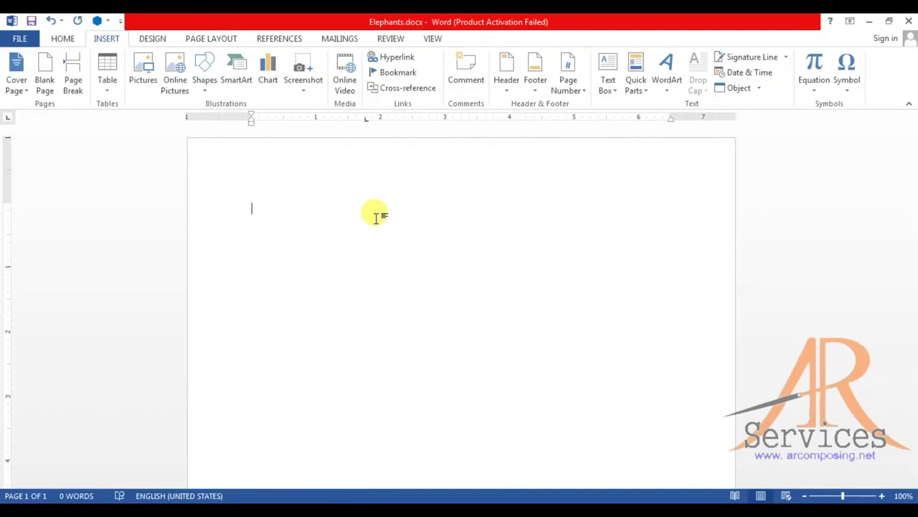
text(Google)
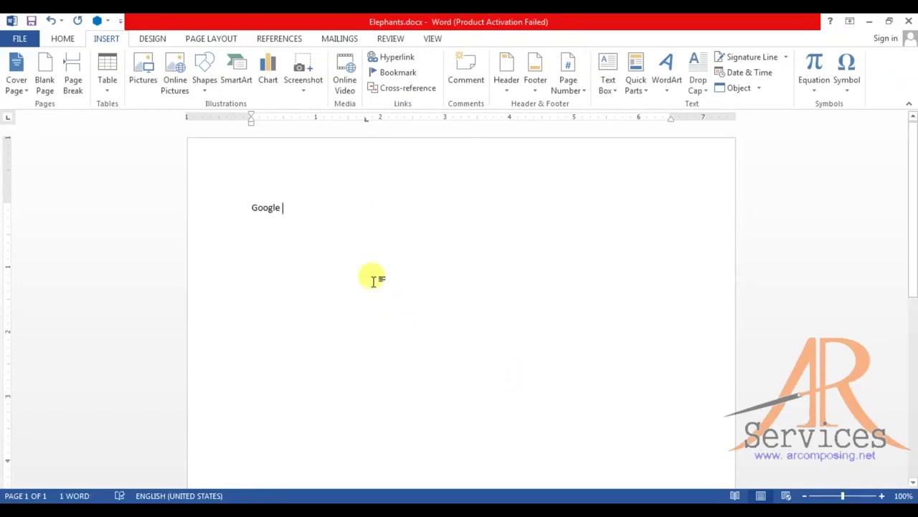
double_click(310, 205)
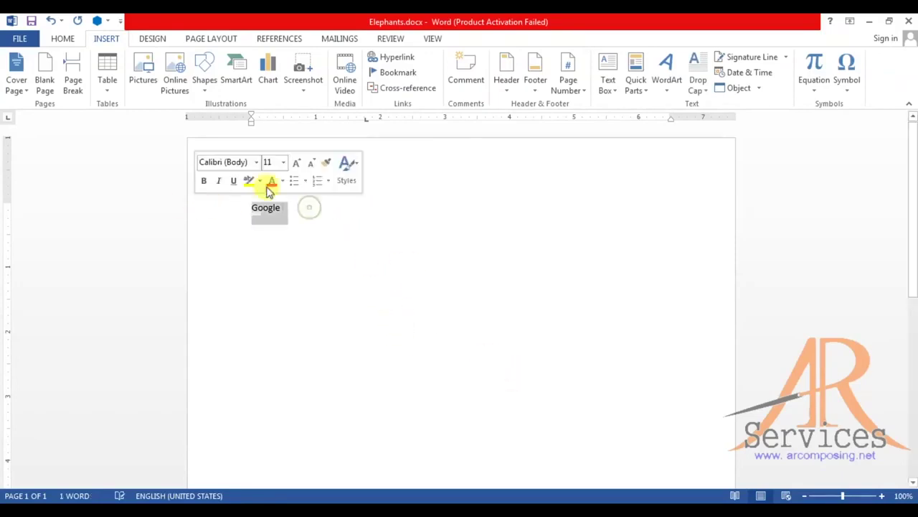
click(388, 58)
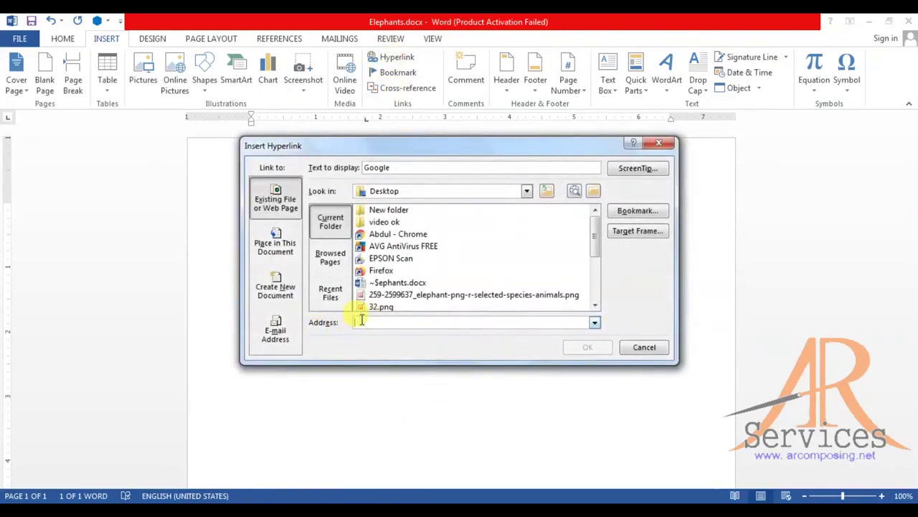
text(www)
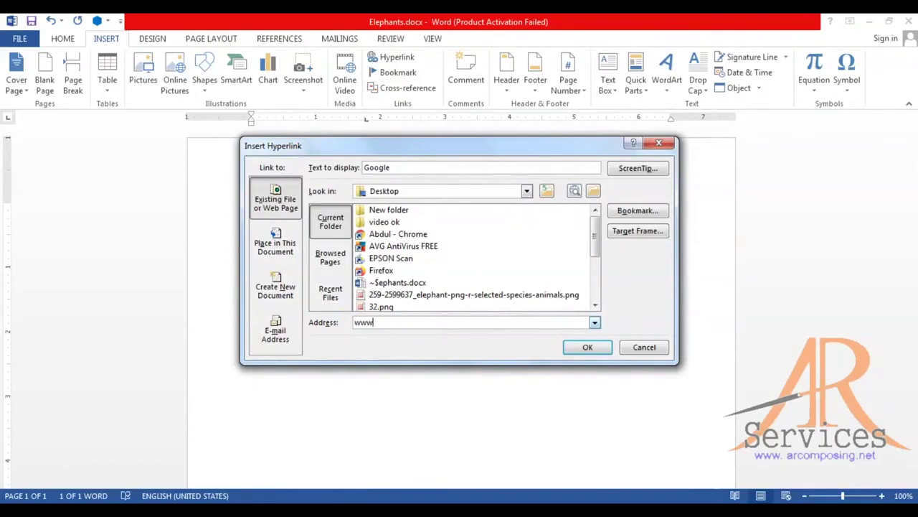
text(.)
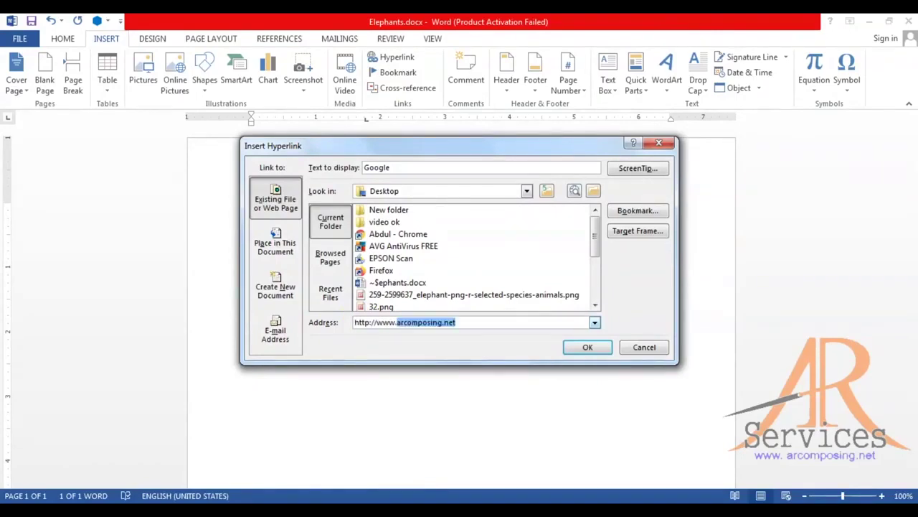
text(goog)
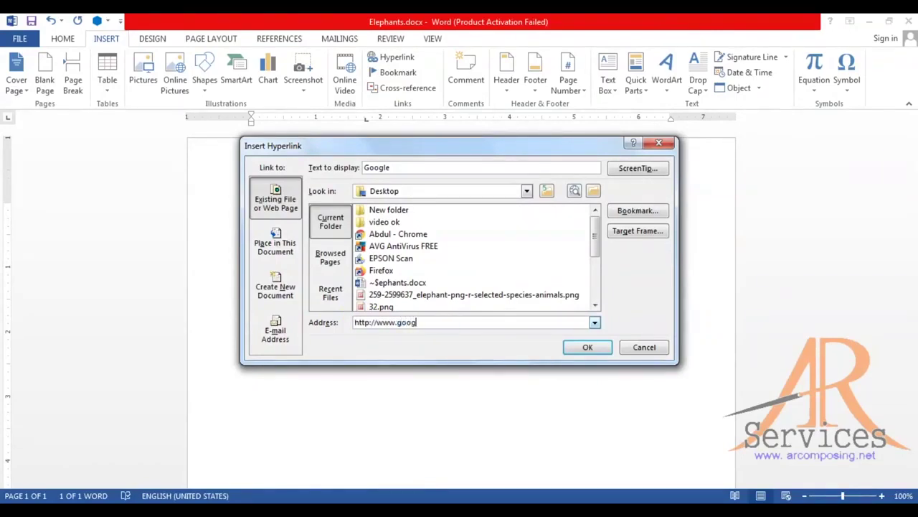
text(le.com)
key(Return)
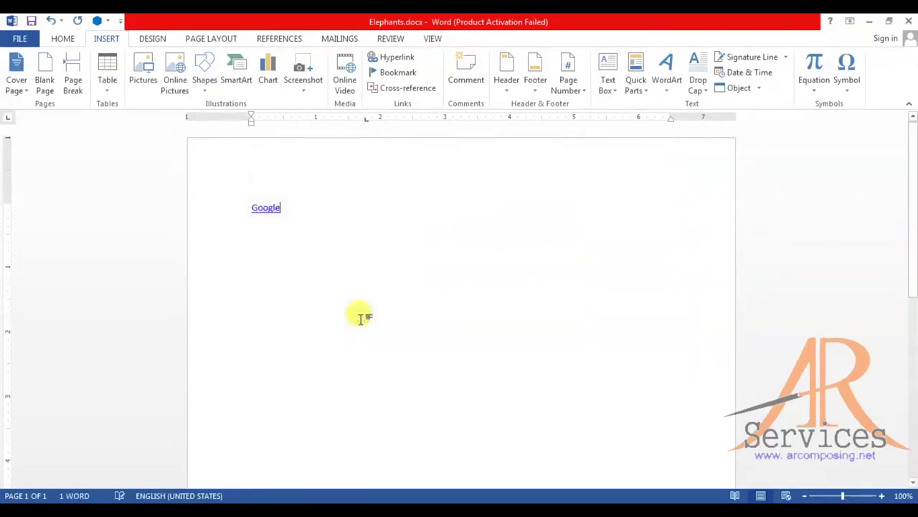
mouse_move(266, 208)
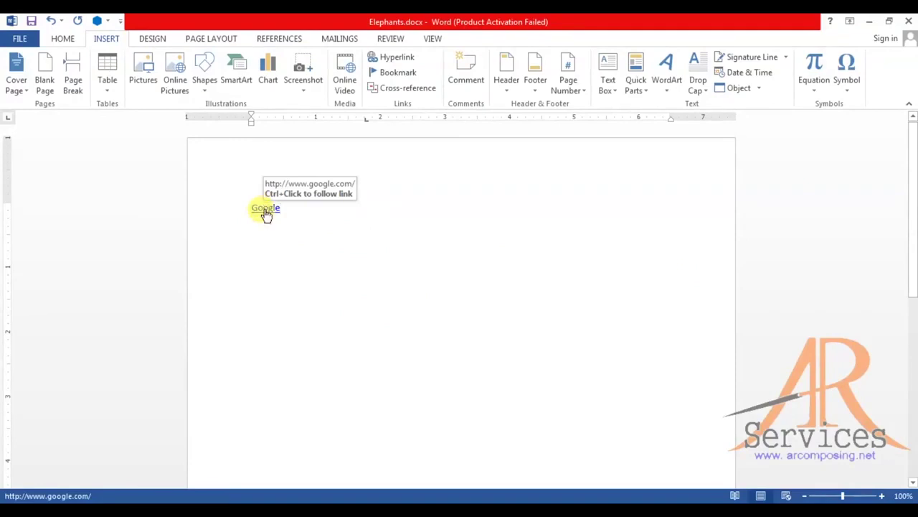
ctrl+click(265, 210)
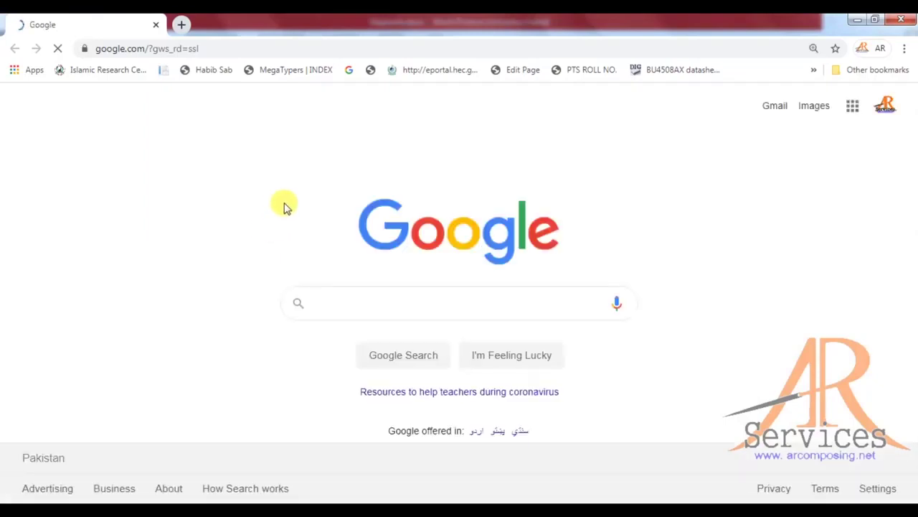
click(905, 22)
drag(302, 207, 67, 199)
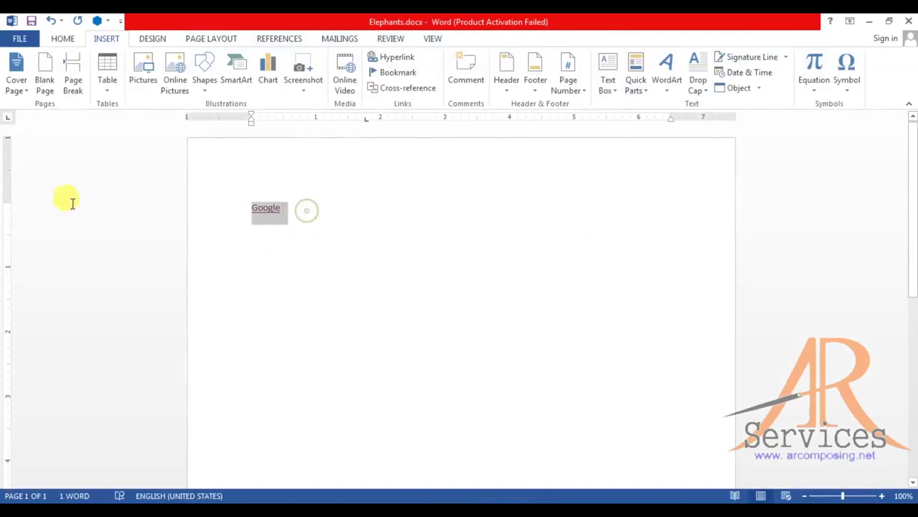
mouse_move(260, 211)
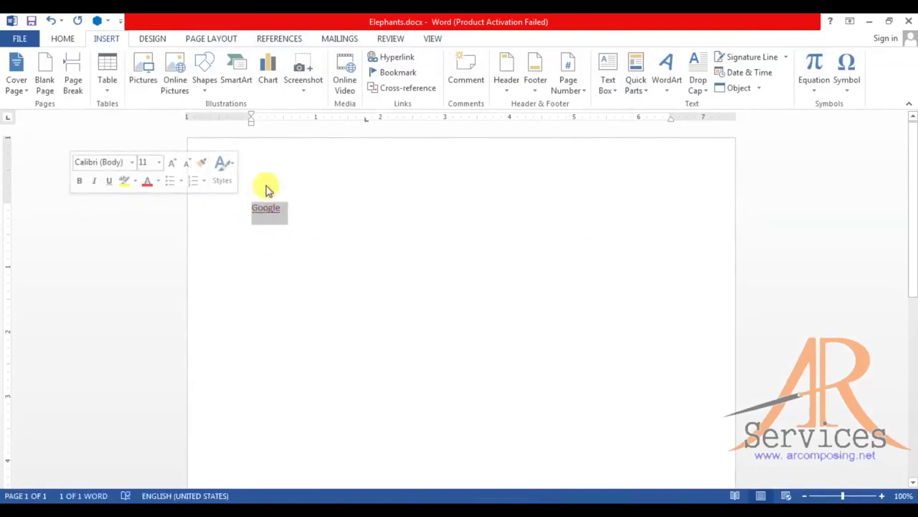
- Retarget the Google link to the desktop picture 32.png, then follow the link
click(386, 57)
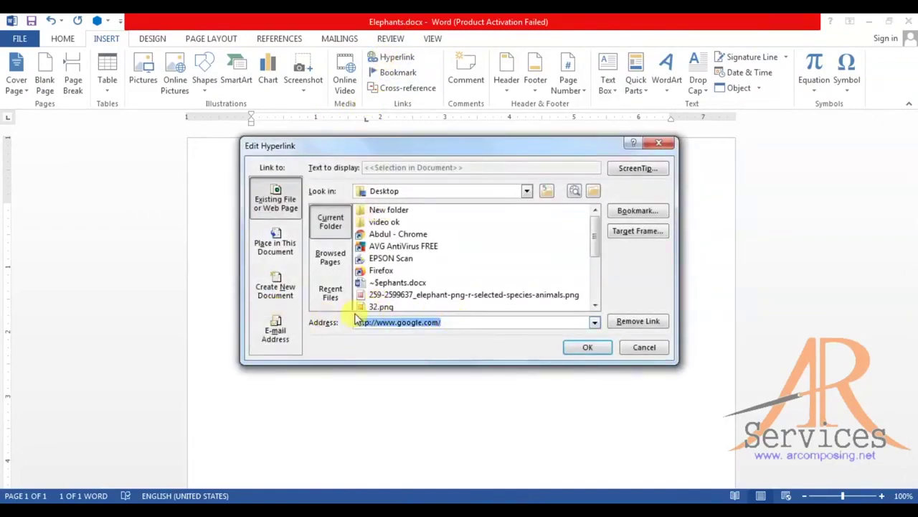
key(BackSpace)
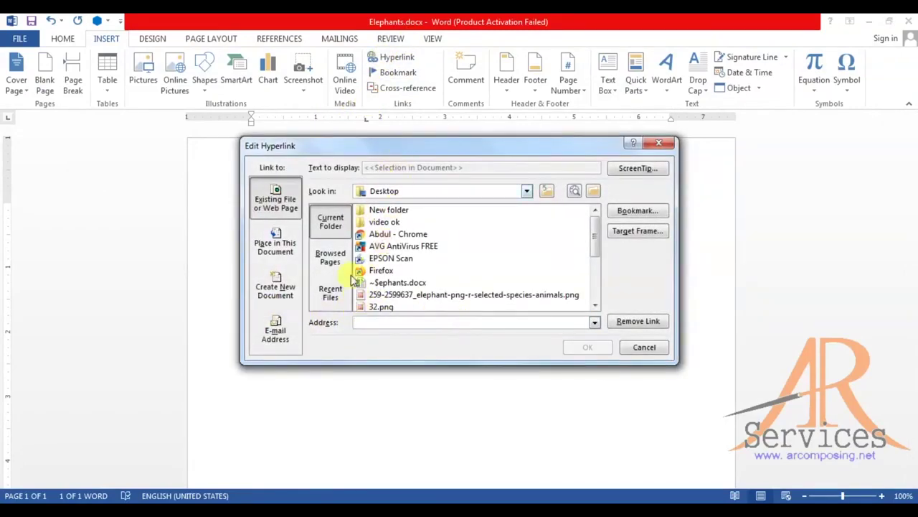
click(380, 307)
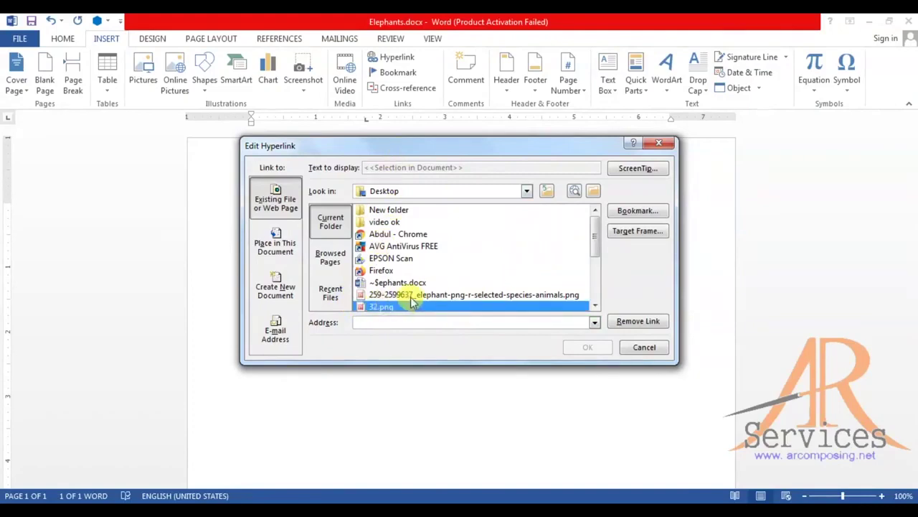
scroll(595, 244, down, 2)
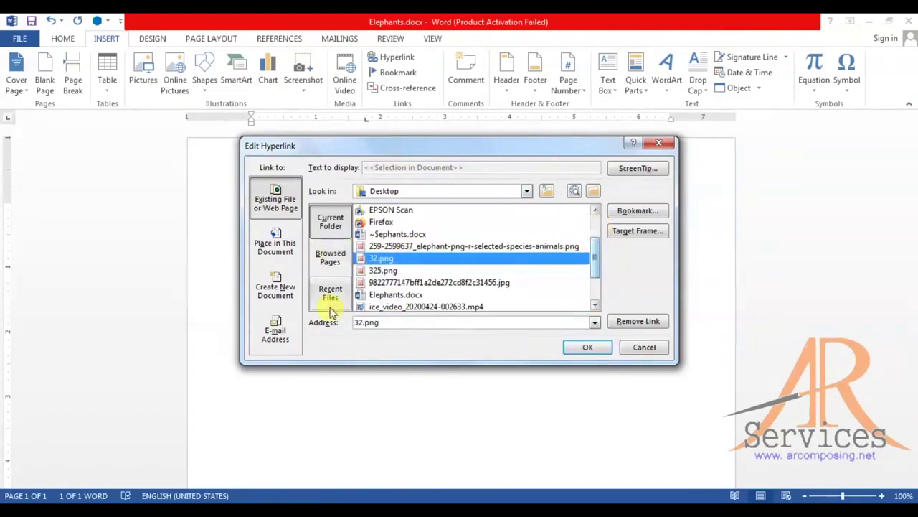
click(585, 346)
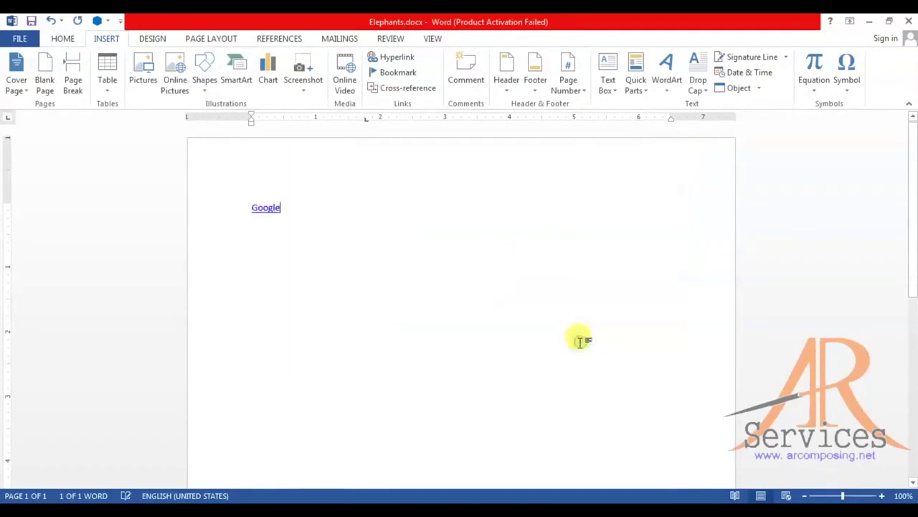
ctrl+click(263, 208)
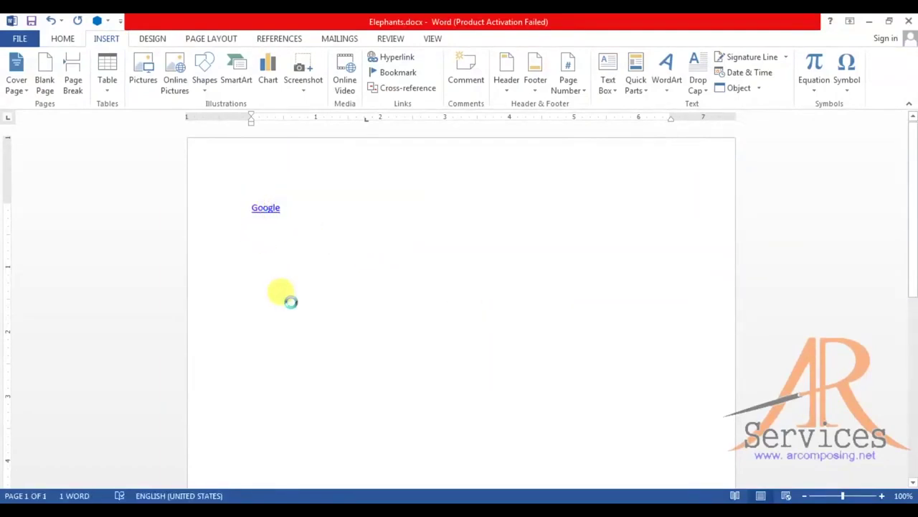
- Open 32.png from the download prompt, then close Picture Manager and Internet Explorer
click(450, 272)
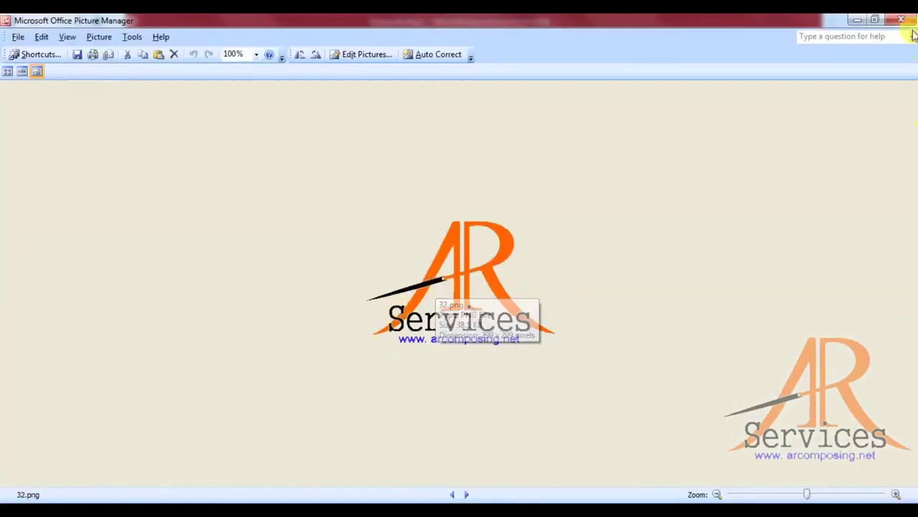
click(901, 20)
click(582, 46)
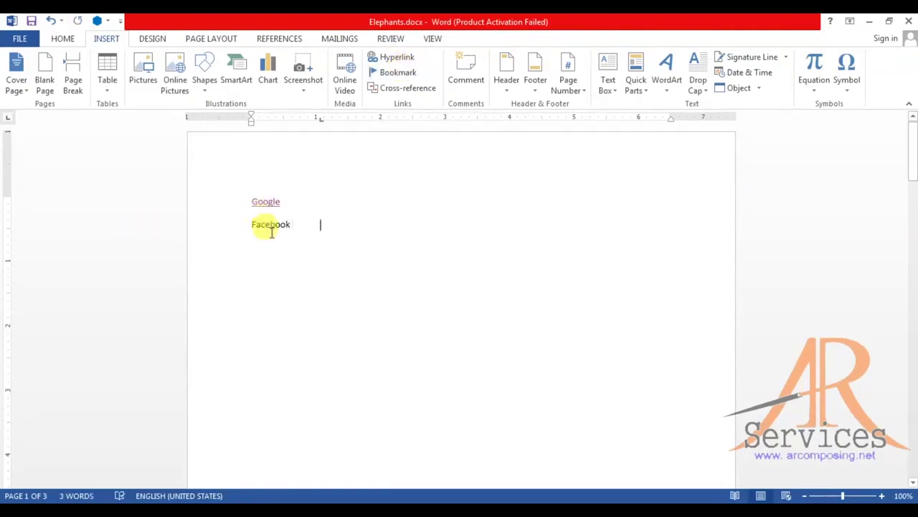
- Select the word Facebook and add a bookmark named fb to it
click(307, 224)
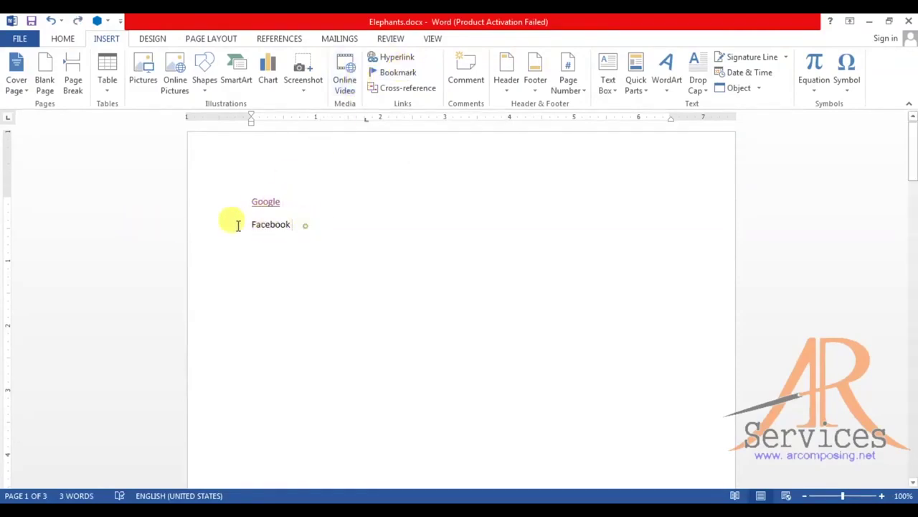
click(238, 225)
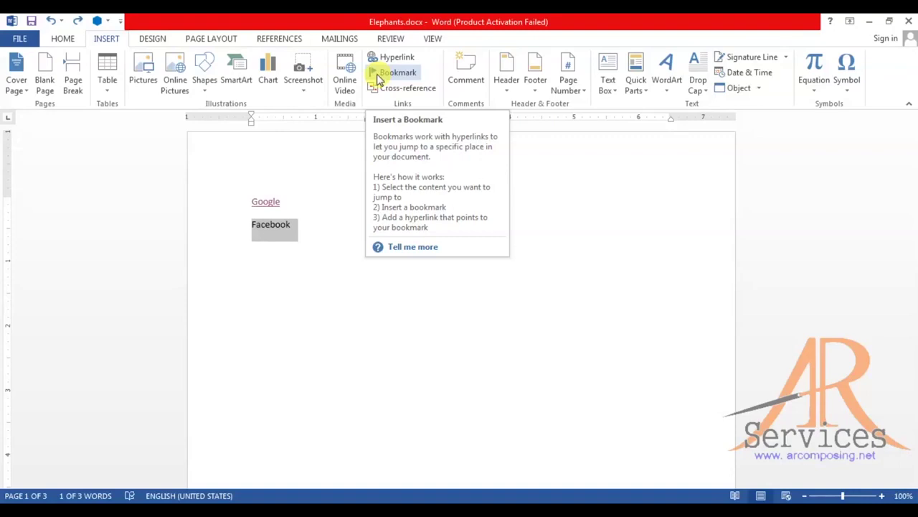
click(222, 205)
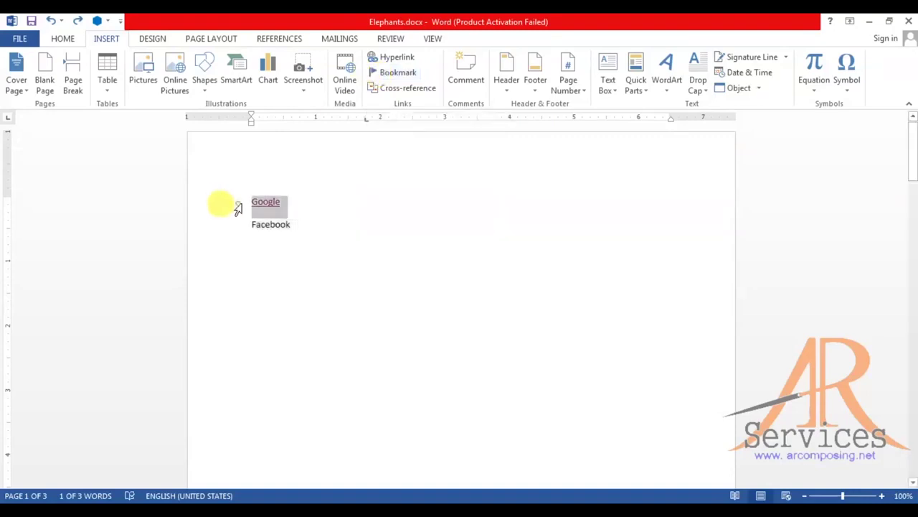
drag(311, 221, 225, 226)
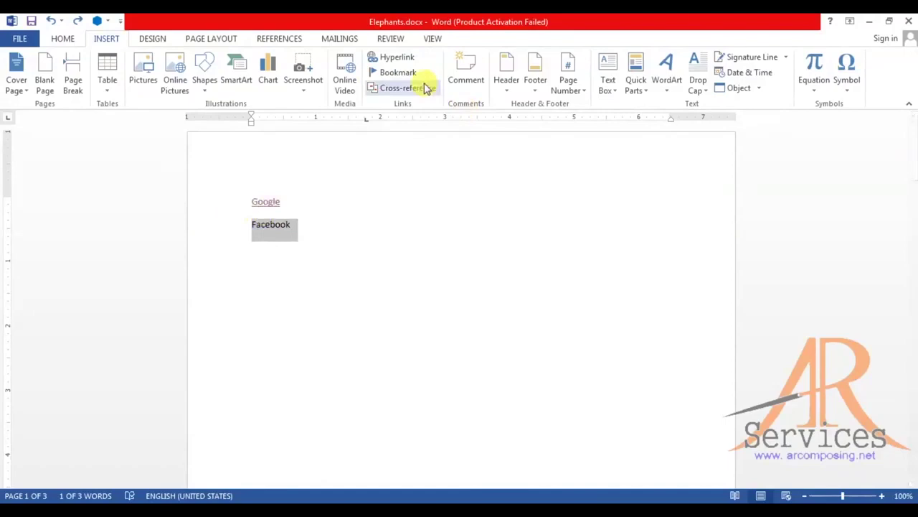
click(394, 72)
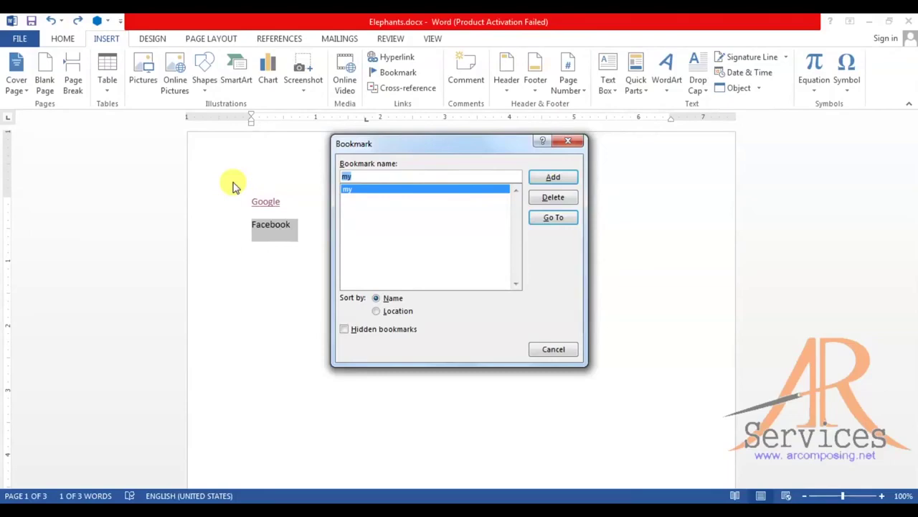
text(fb)
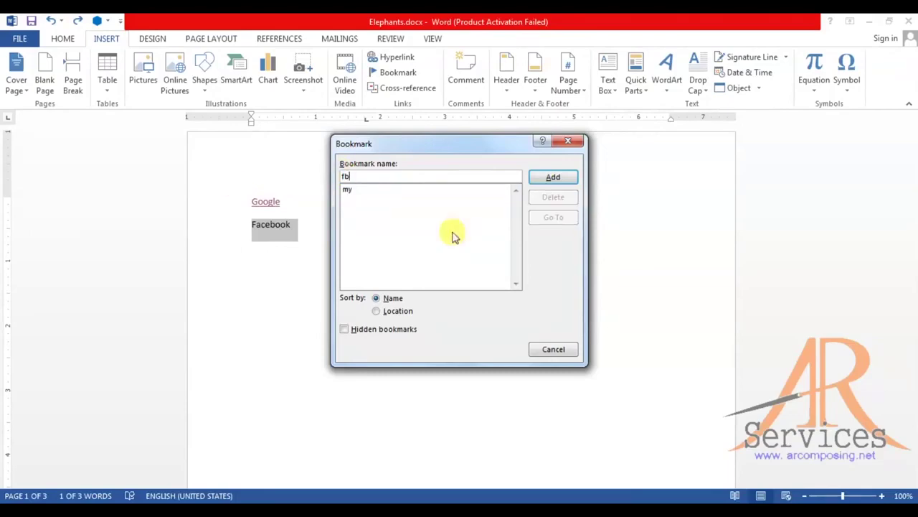
click(552, 178)
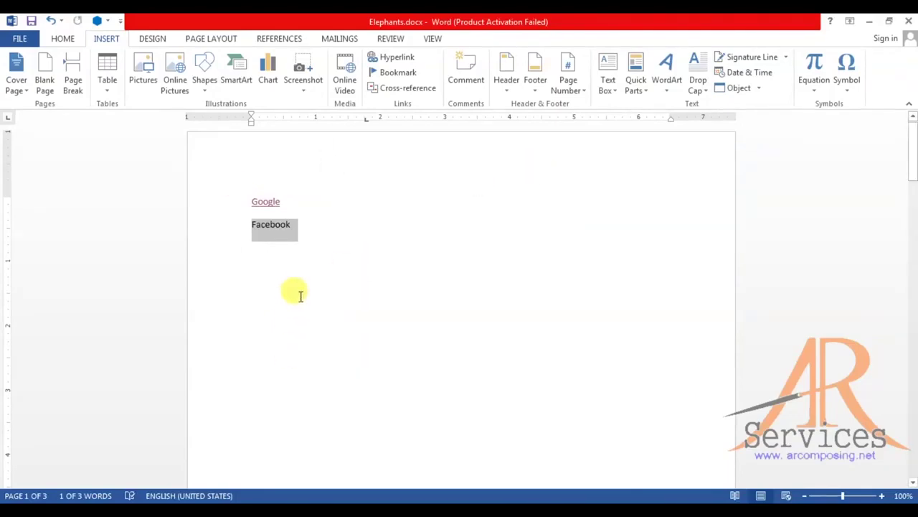
click(429, 195)
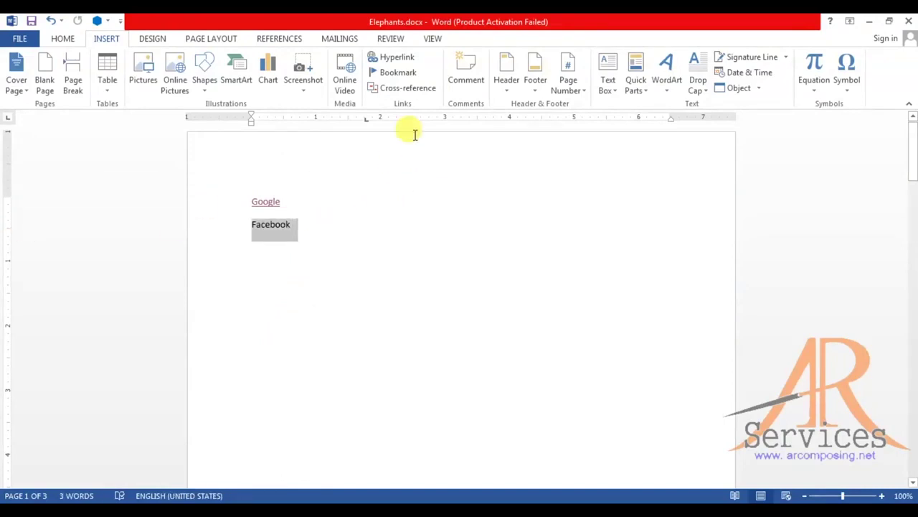
- Replace a filler word on page 3 with 'fasdfa'
scroll(372, 300, down, 8)
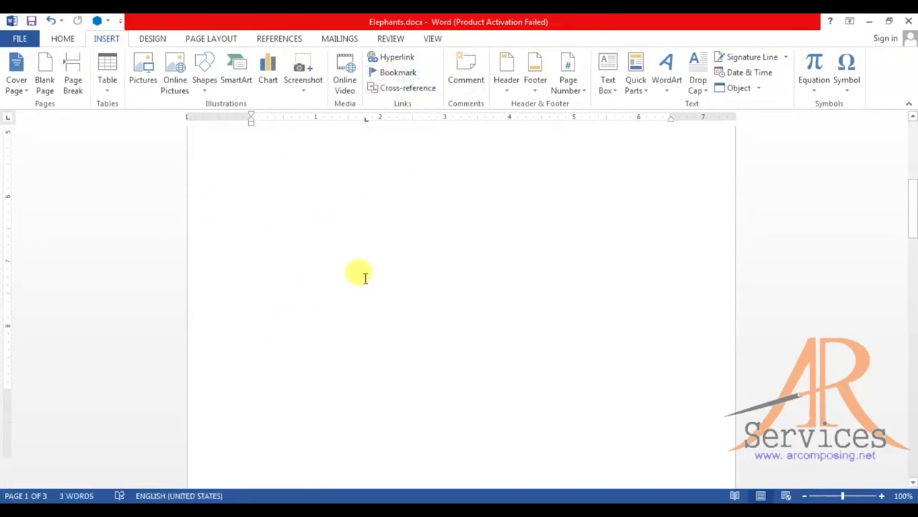
click(363, 272)
scroll(355, 274, down, 5)
double_click(375, 260)
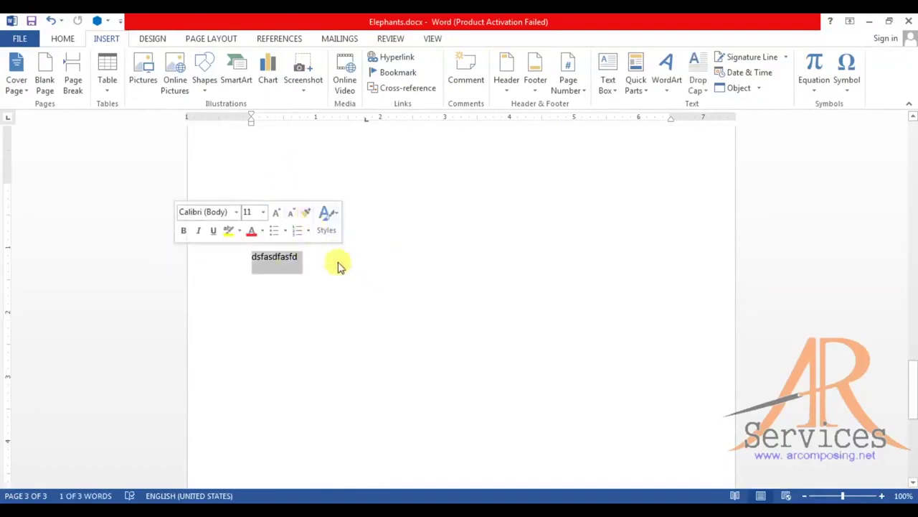
text(fasdfa)
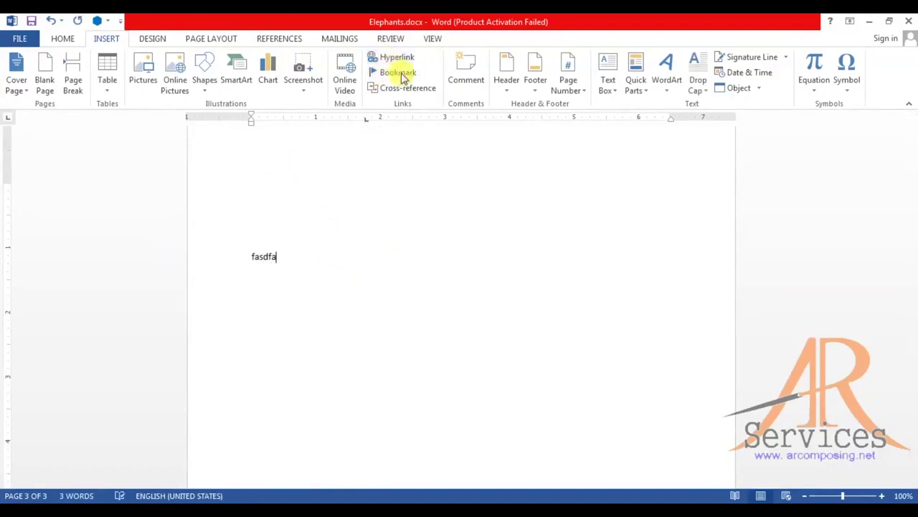
- Go to the fb bookmark from the Bookmark dialog, then close it
click(399, 75)
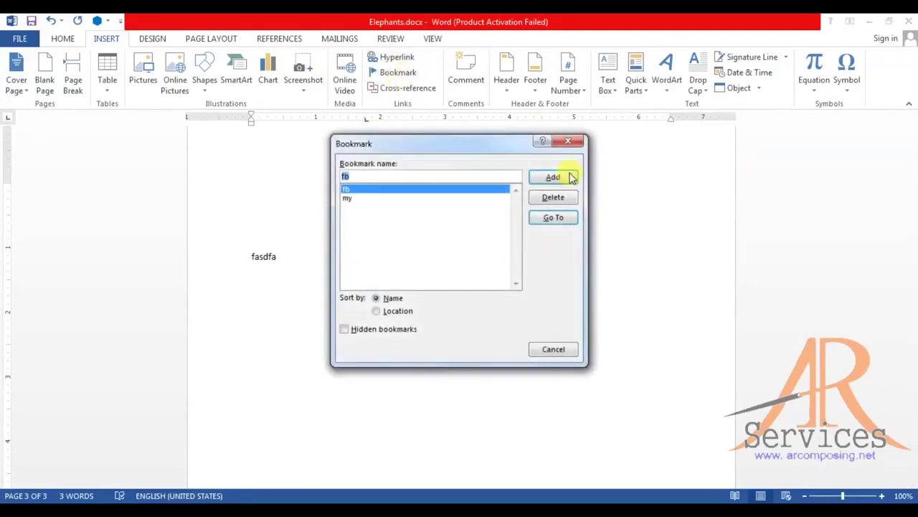
click(554, 218)
click(554, 347)
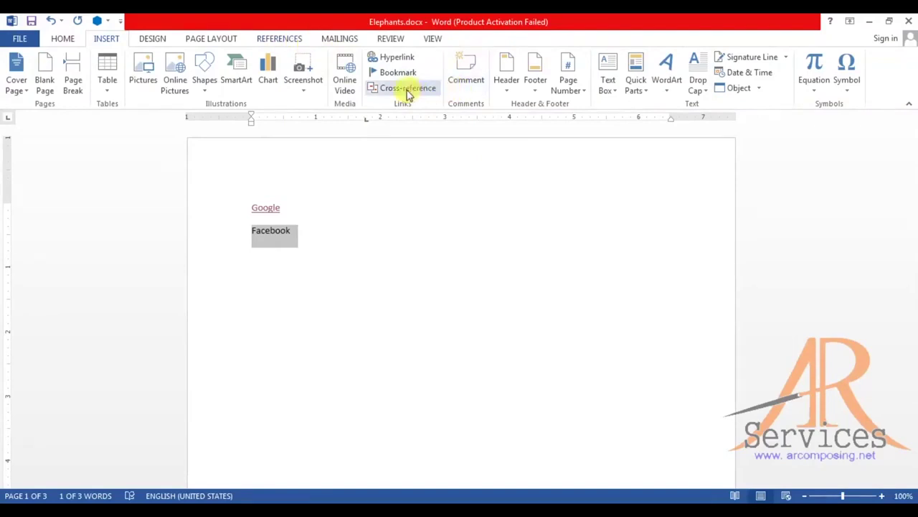
- Add two comments to Facebook, the first reading 'gdfgd'
click(463, 79)
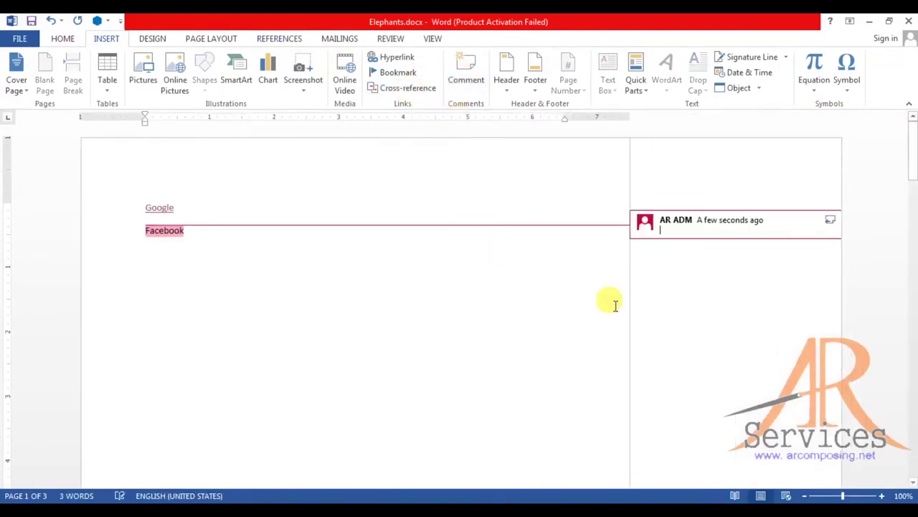
text(gdfgd)
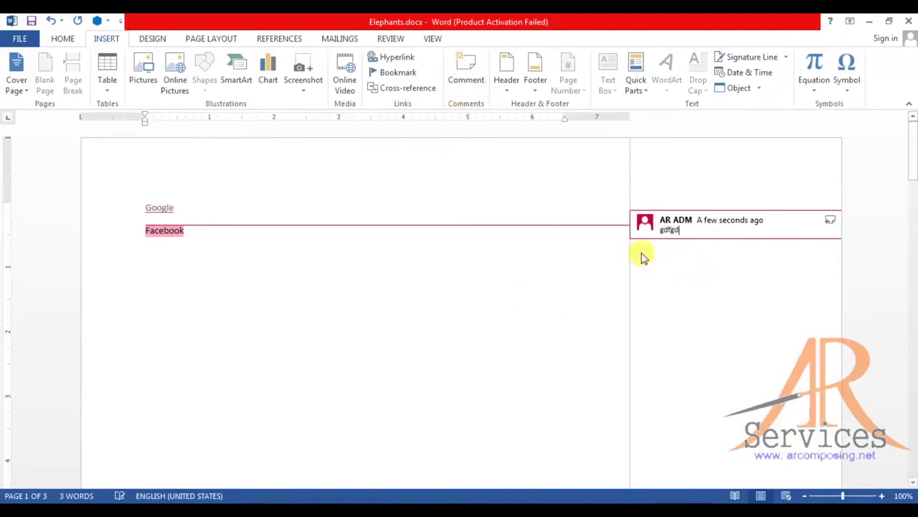
click(568, 260)
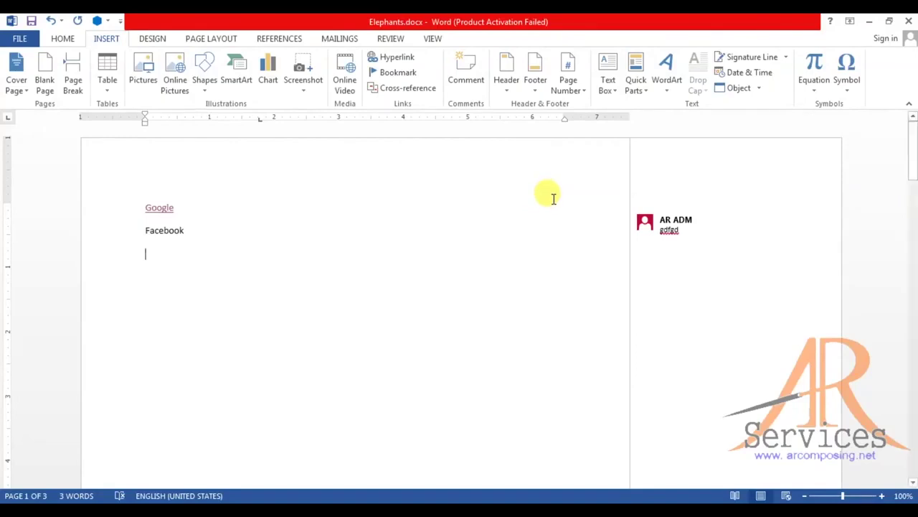
click(456, 82)
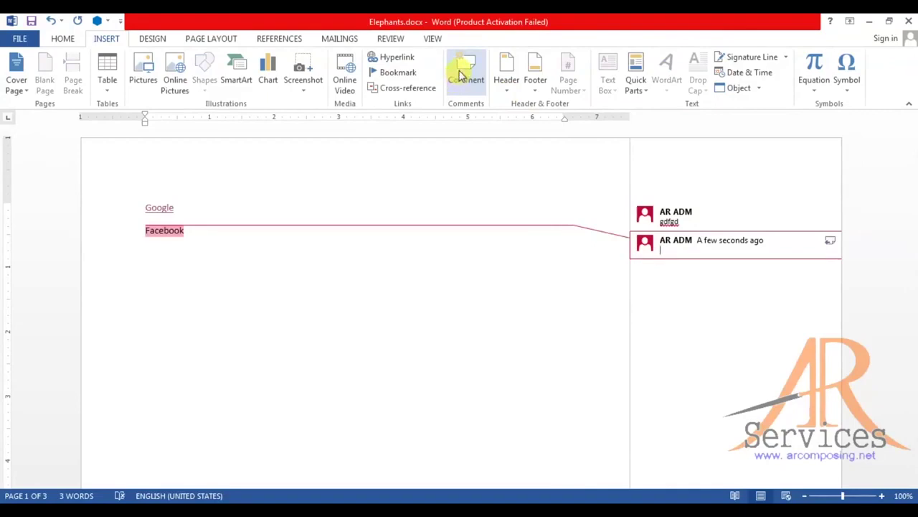
click(477, 271)
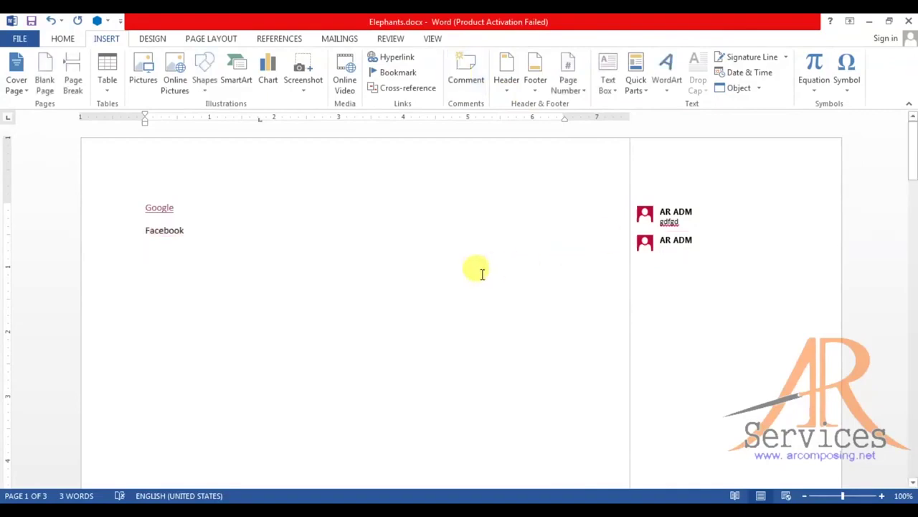
- Delete both comments on Facebook
right_click(711, 213)
click(737, 312)
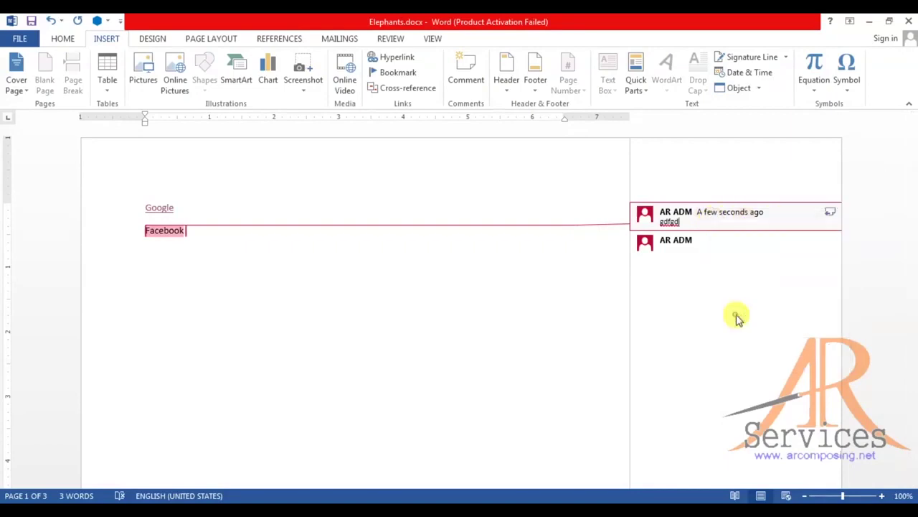
right_click(687, 230)
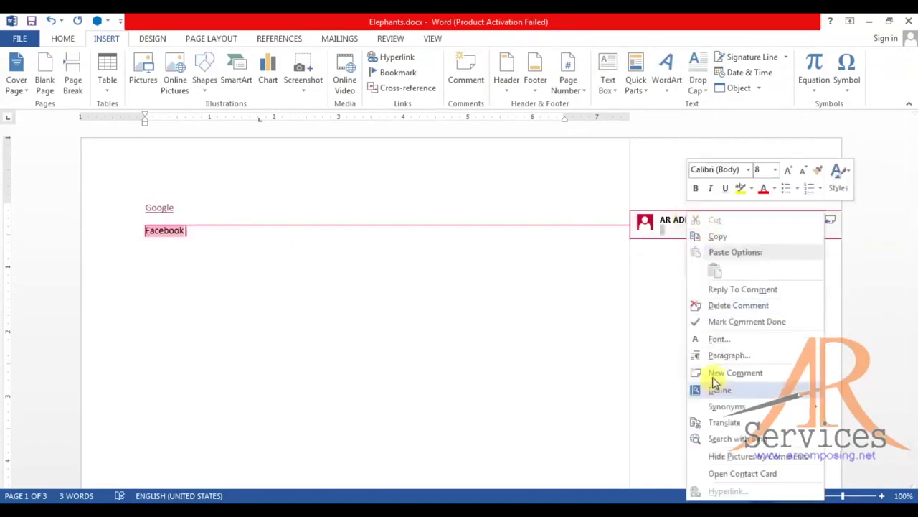
click(714, 305)
- Add a blank line, then select and delete all the document's text
key(Return)
key(Return)
key(Return)
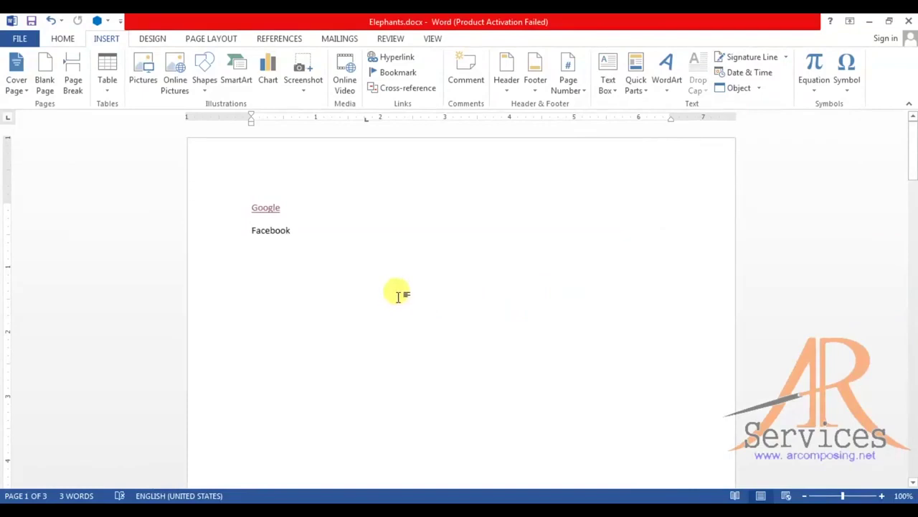
key(ctrl+a)
key(Delete)
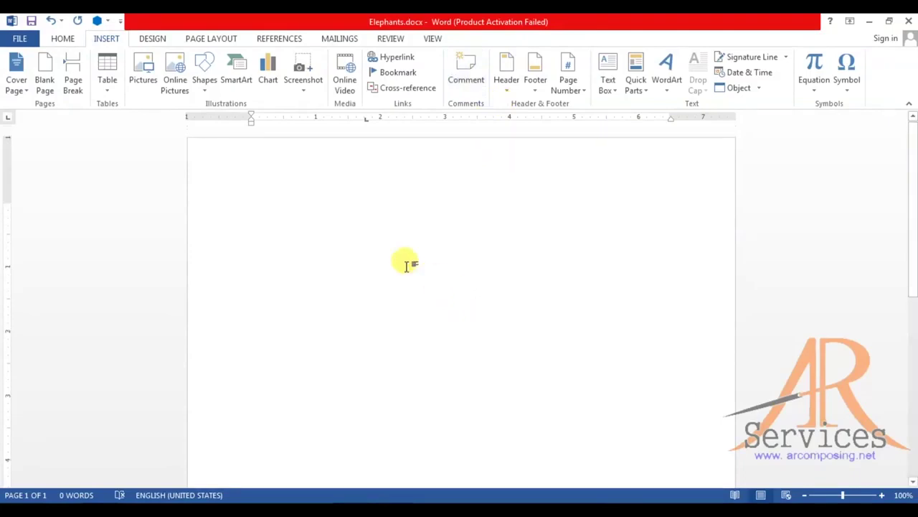
- Zoom out, browse the Built-in header gallery, and apply the Facet (Even Page) header
ctrl+scroll(361, 239, down, 4)
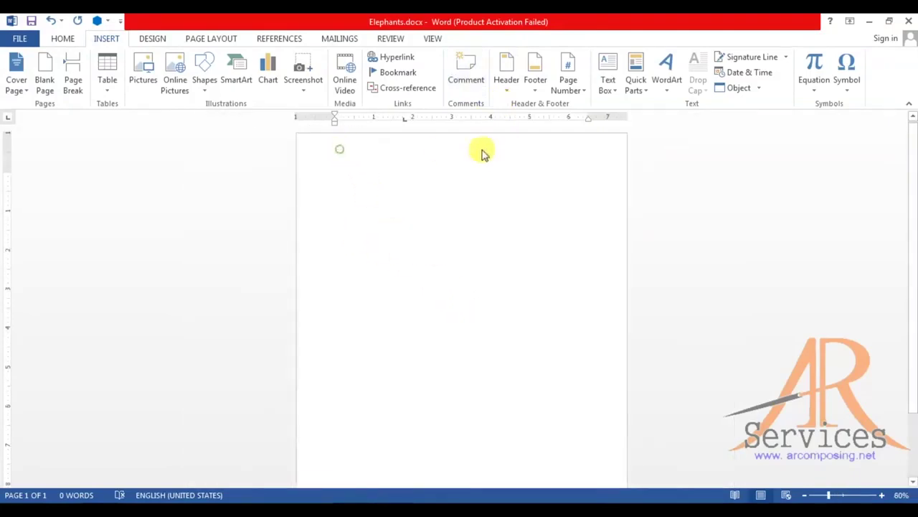
scroll(380, 234, down, 3)
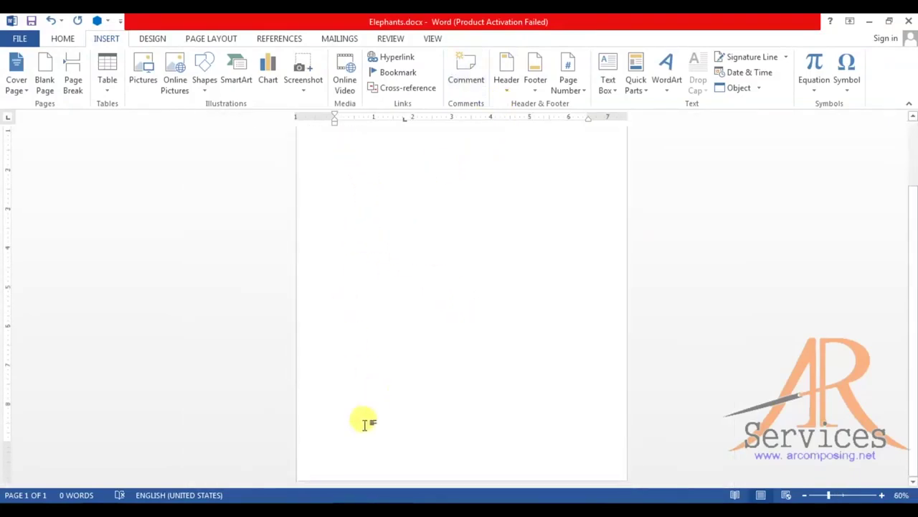
drag(378, 228, 528, 478)
scroll(459, 466, up, 3)
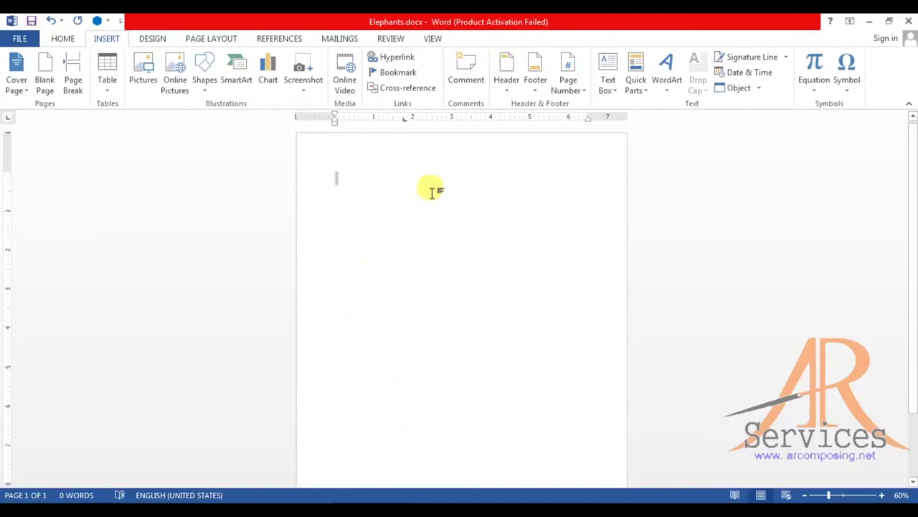
click(504, 72)
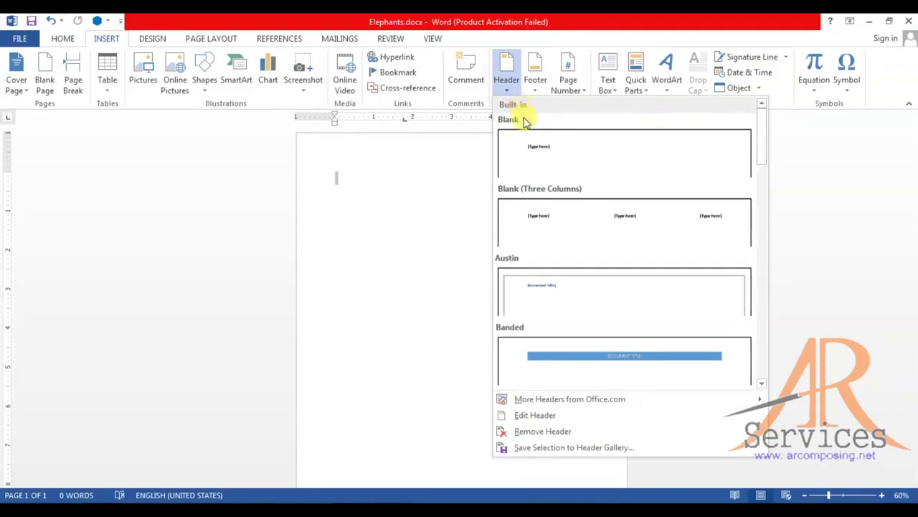
scroll(535, 180, down, 2)
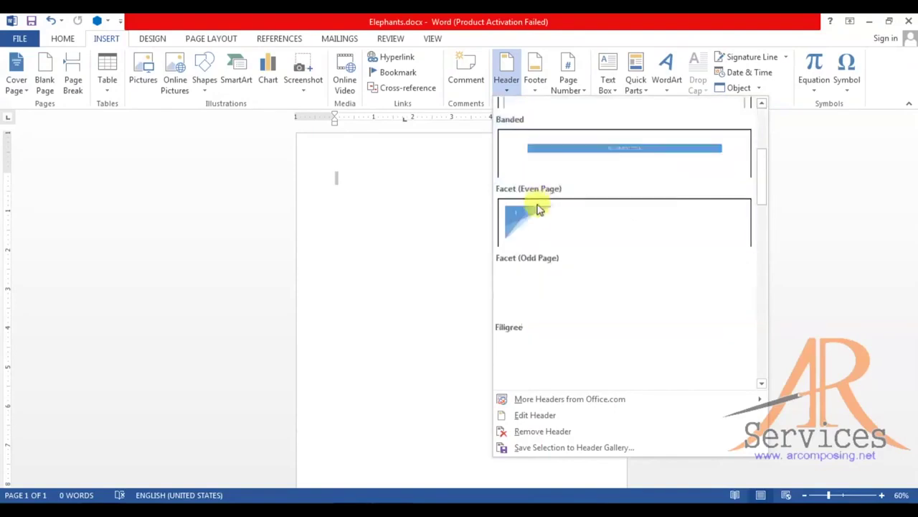
scroll(532, 233, down, 2)
scroll(531, 232, down, 2)
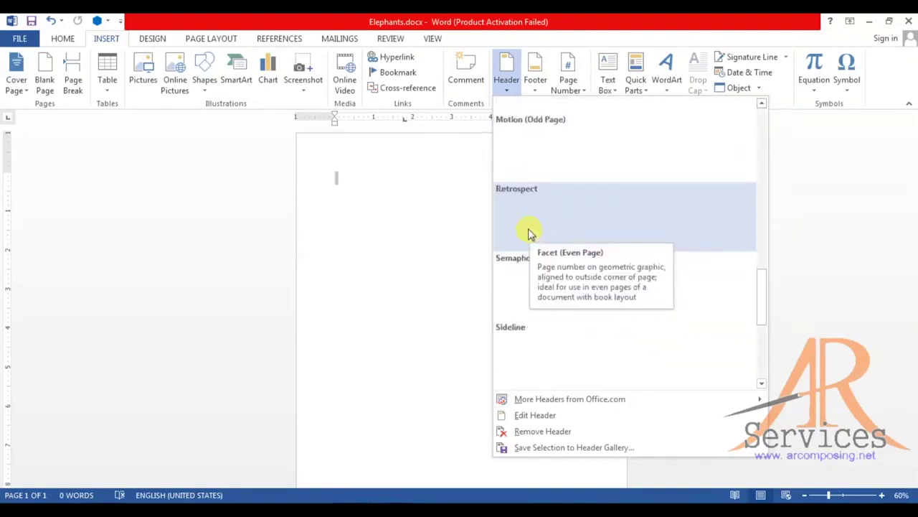
scroll(528, 231, up, 3)
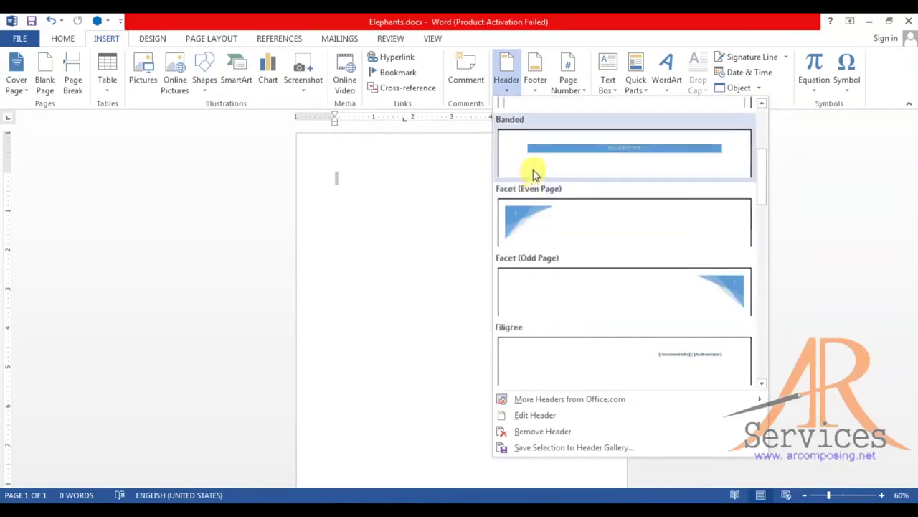
scroll(534, 179, down, 2)
scroll(603, 297, down, 3)
scroll(588, 294, down, 3)
scroll(586, 294, up, 3)
scroll(588, 315, up, 2)
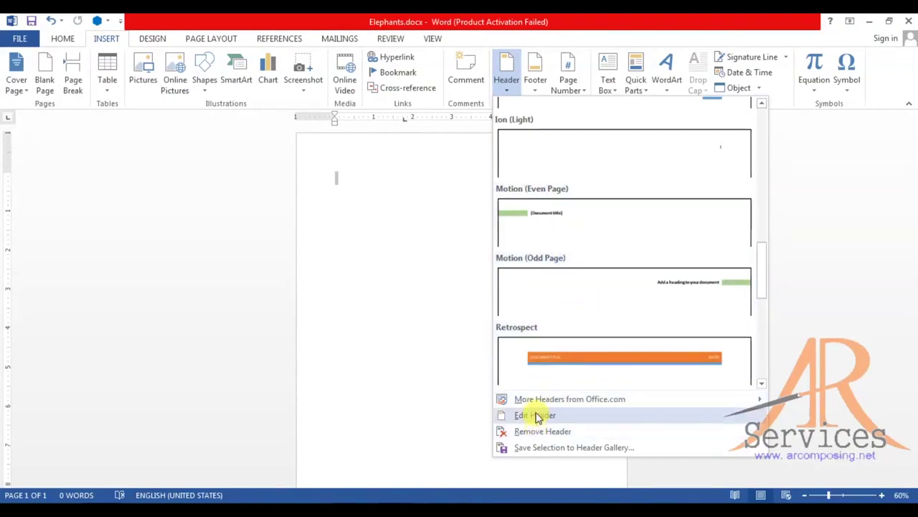
mouse_move(531, 403)
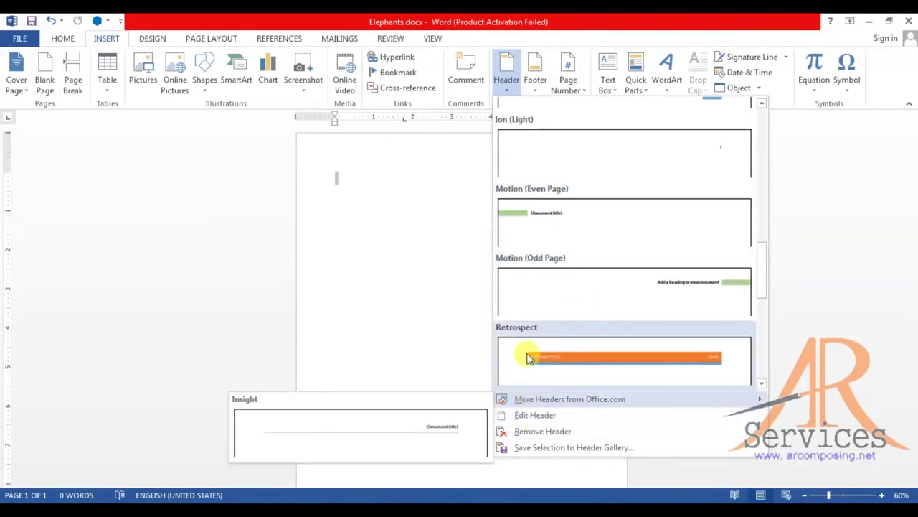
scroll(529, 326, up, 5)
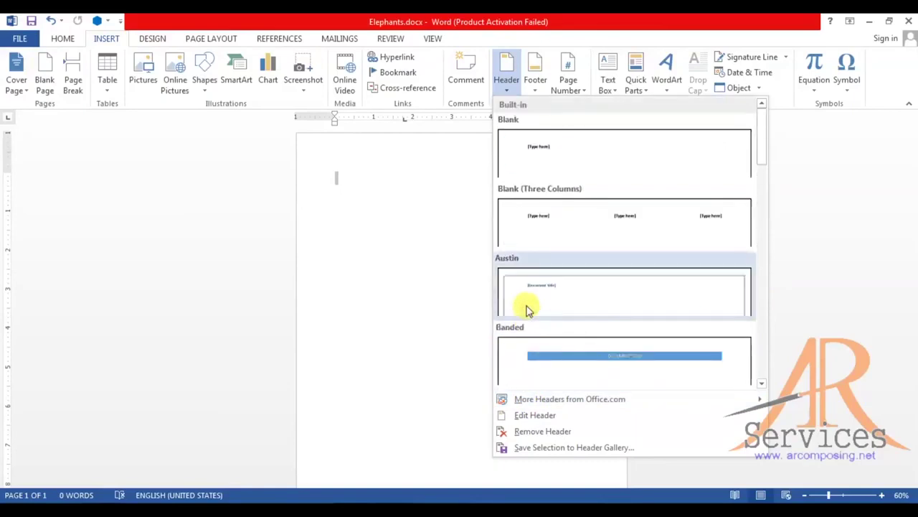
scroll(590, 220, down, 3)
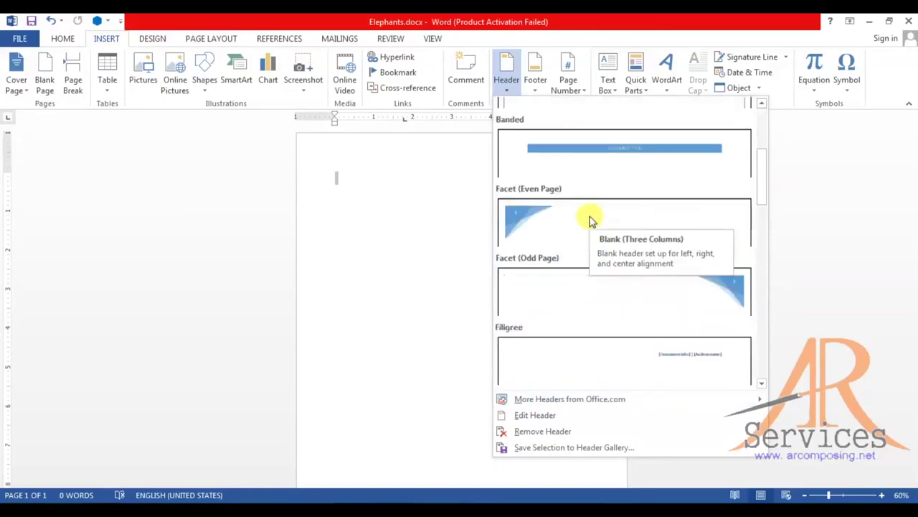
key(Escape)
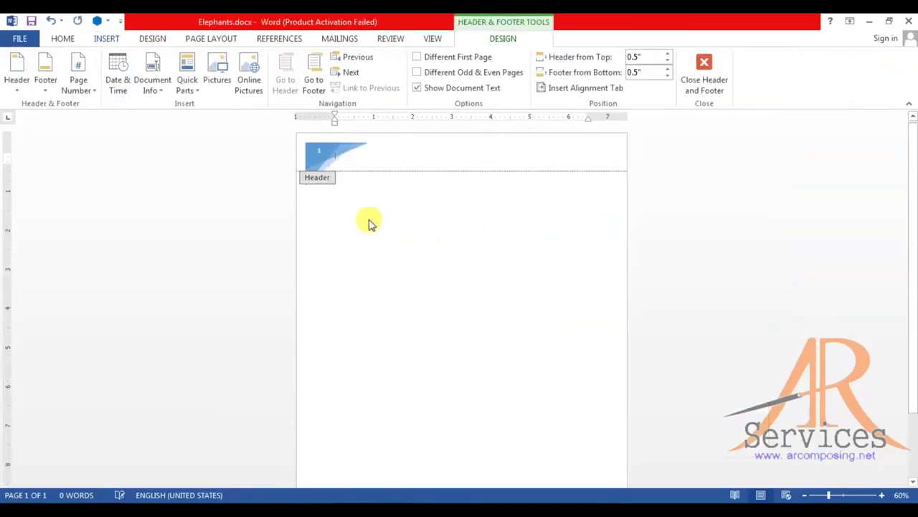
- Insert the Retrospect footer, then bring up the Page Number options for the header
click(45, 82)
scroll(130, 280, down, 6)
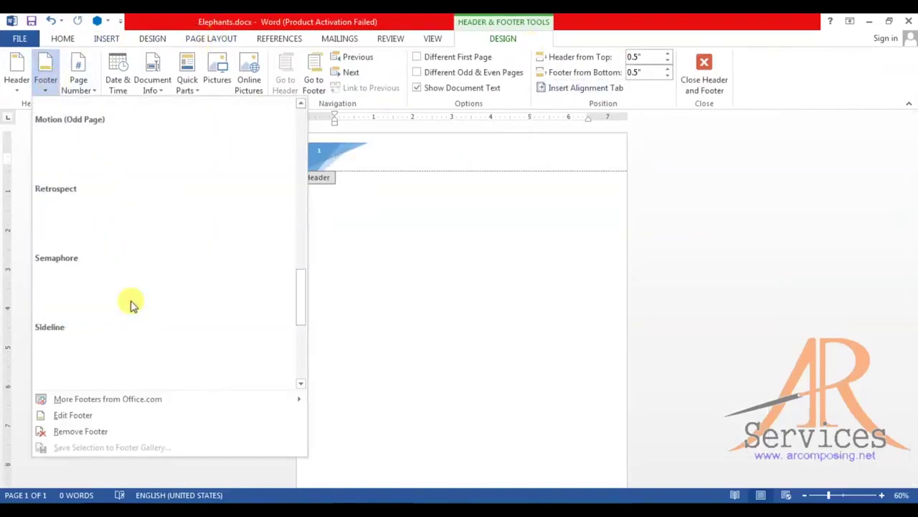
click(138, 226)
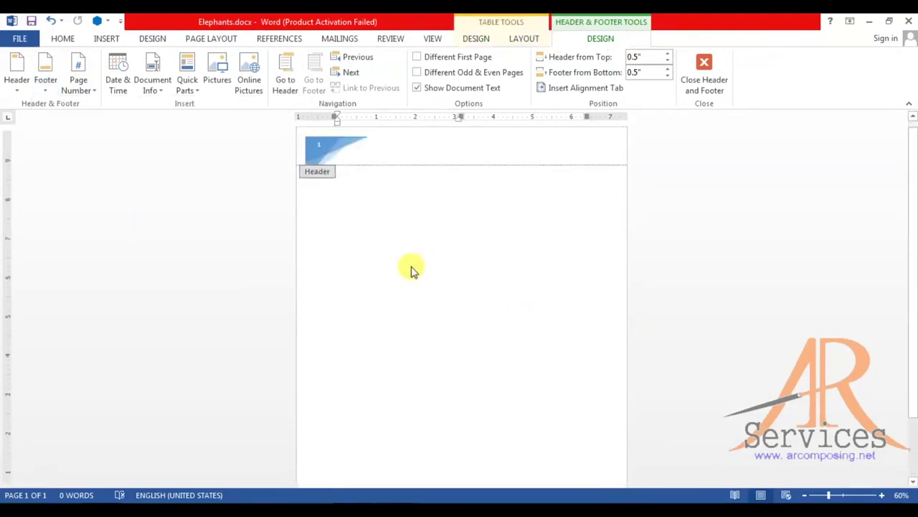
scroll(375, 347, up, 3)
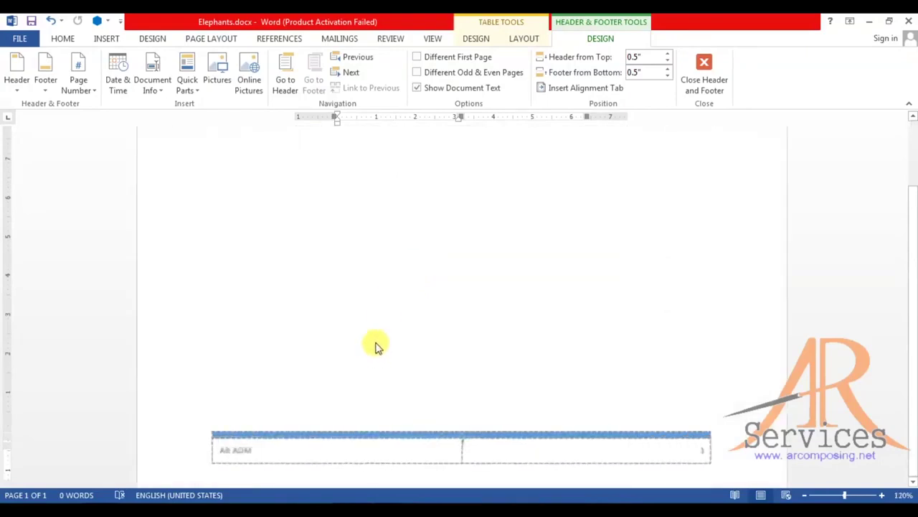
scroll(322, 309, up, 3)
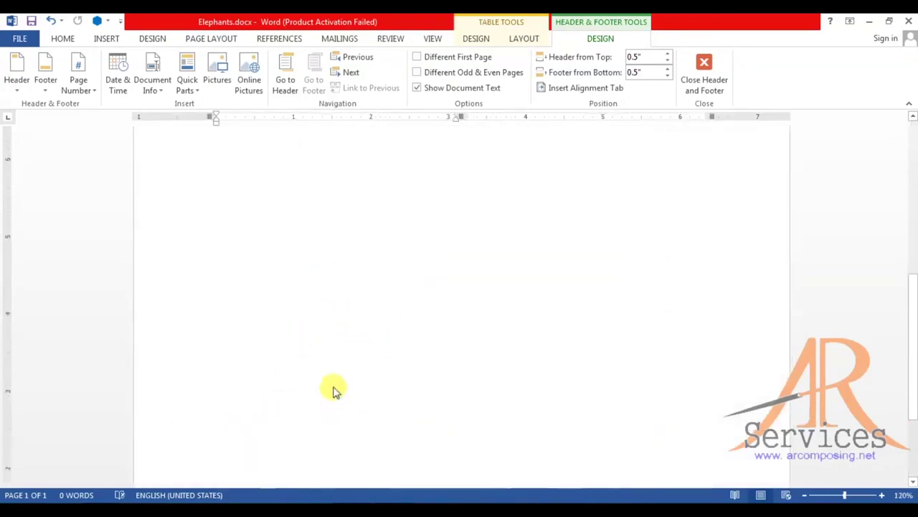
scroll(313, 308, down, 5)
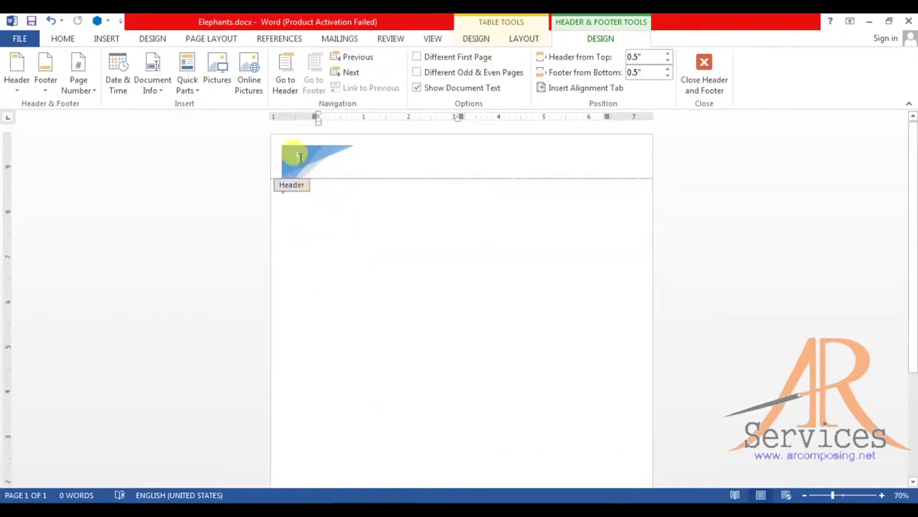
click(79, 83)
mouse_move(85, 113)
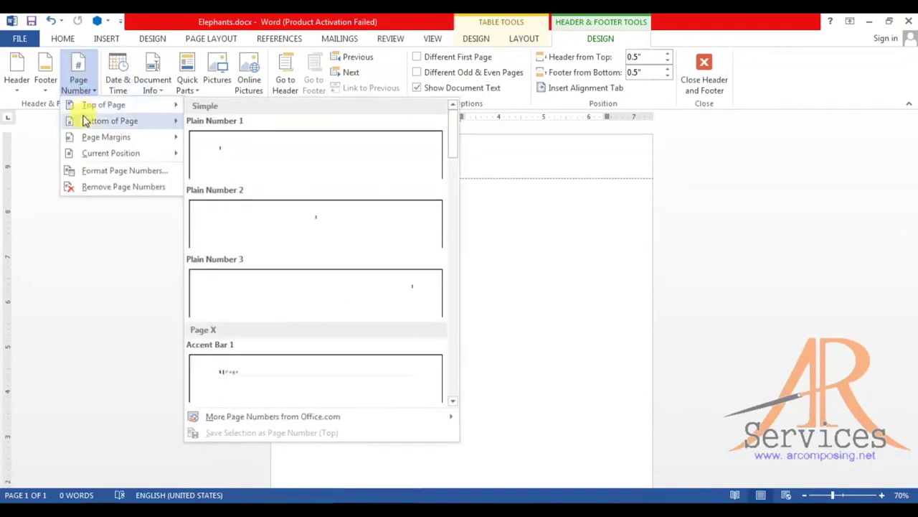
click(99, 173)
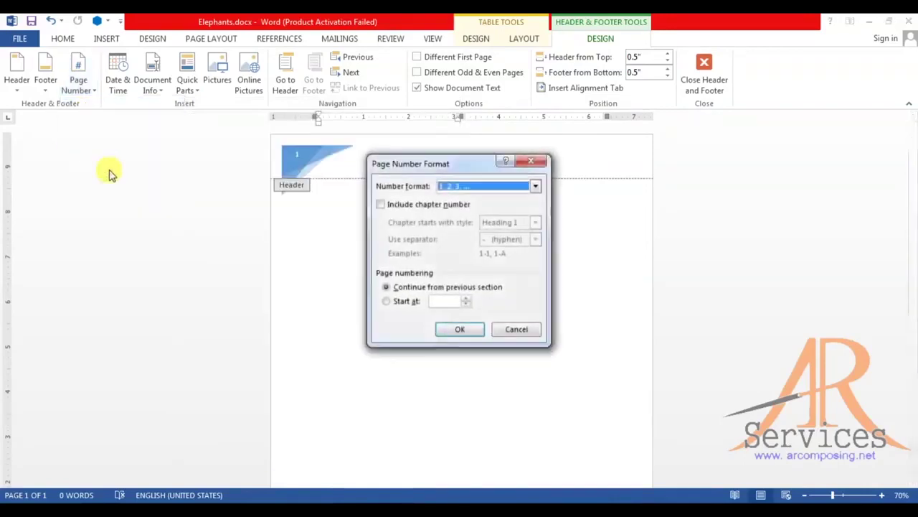
click(473, 187)
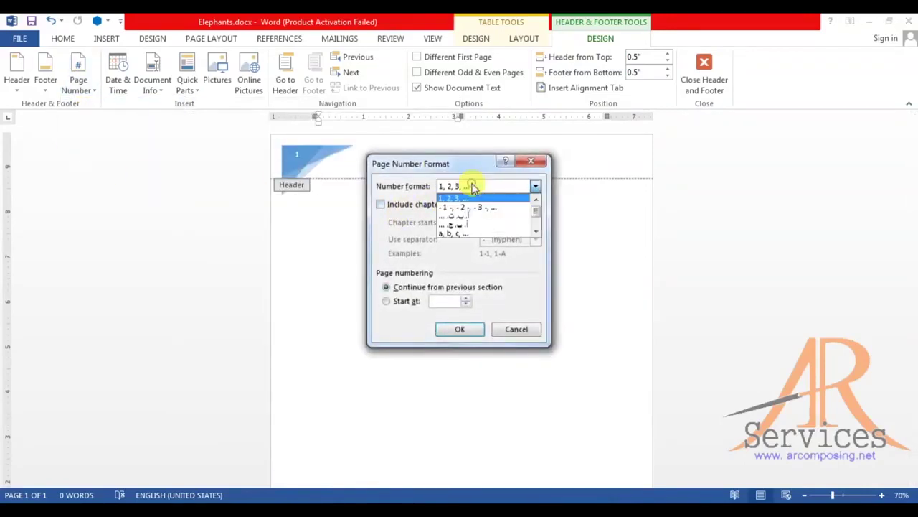
scroll(466, 222, down, 1)
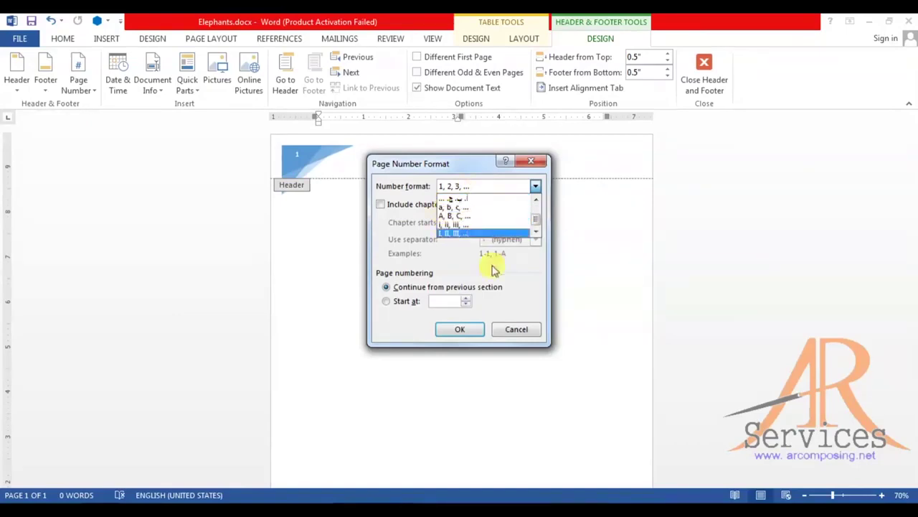
click(388, 301)
click(528, 331)
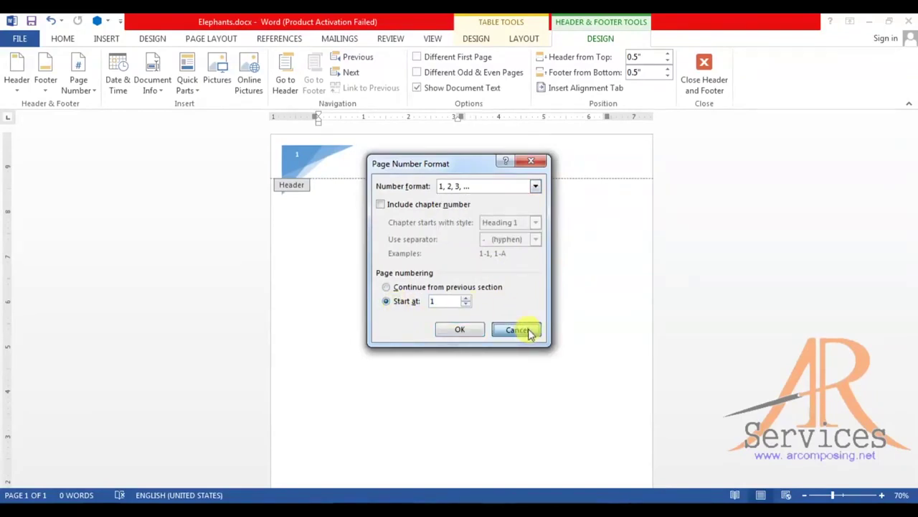
click(529, 331)
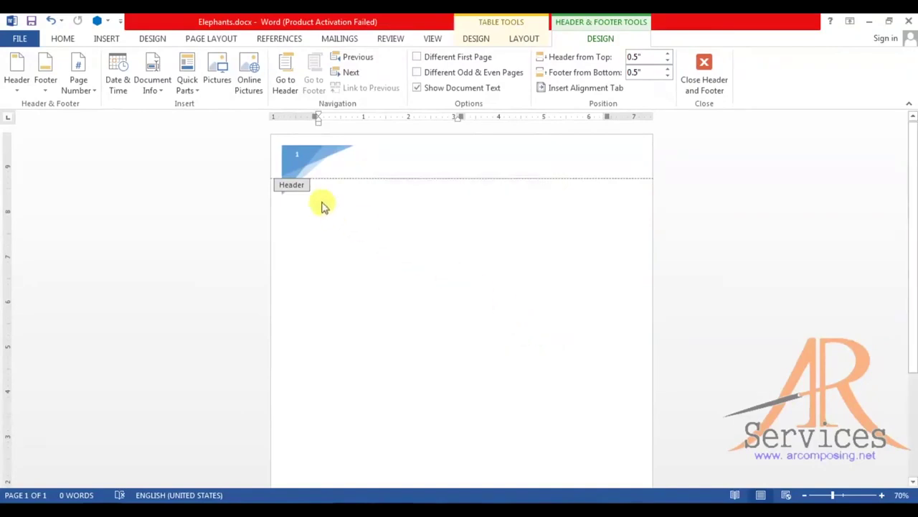
- Browse the Date & Time, Document Info and Quick Parts options, then open Insert Picture
click(130, 73)
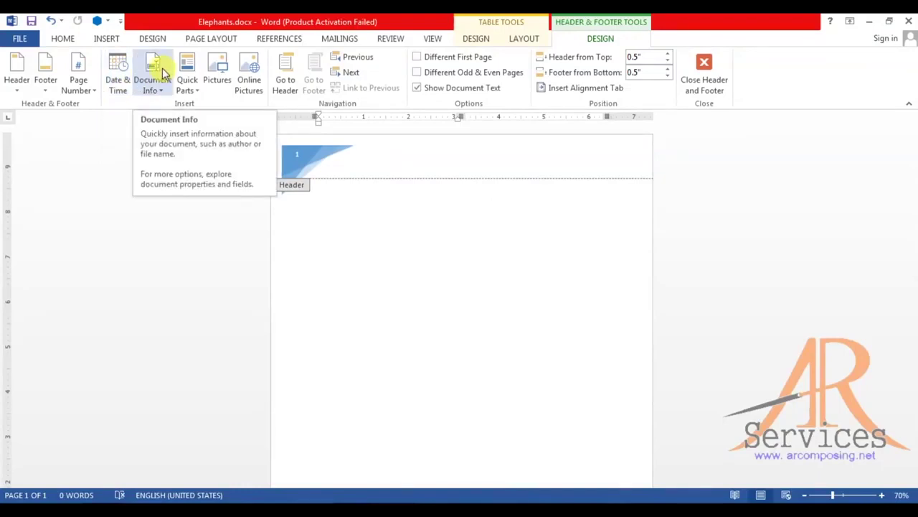
click(162, 68)
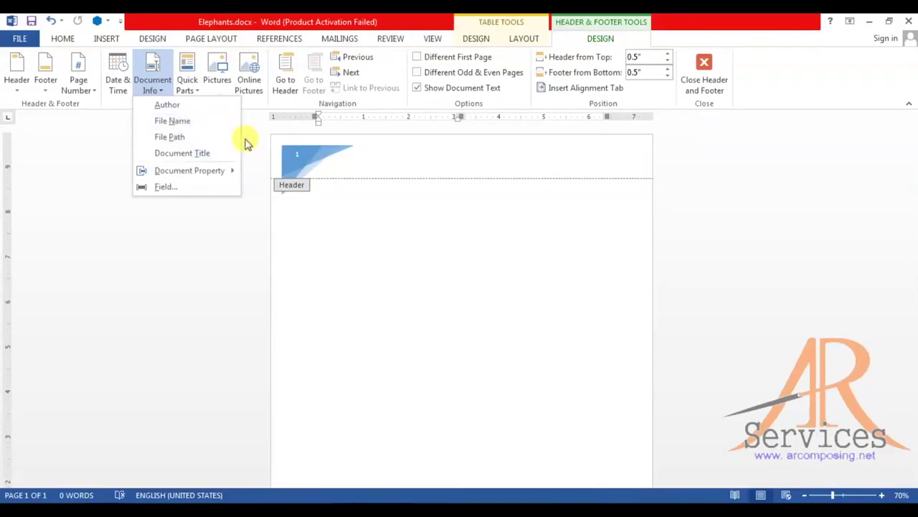
click(422, 262)
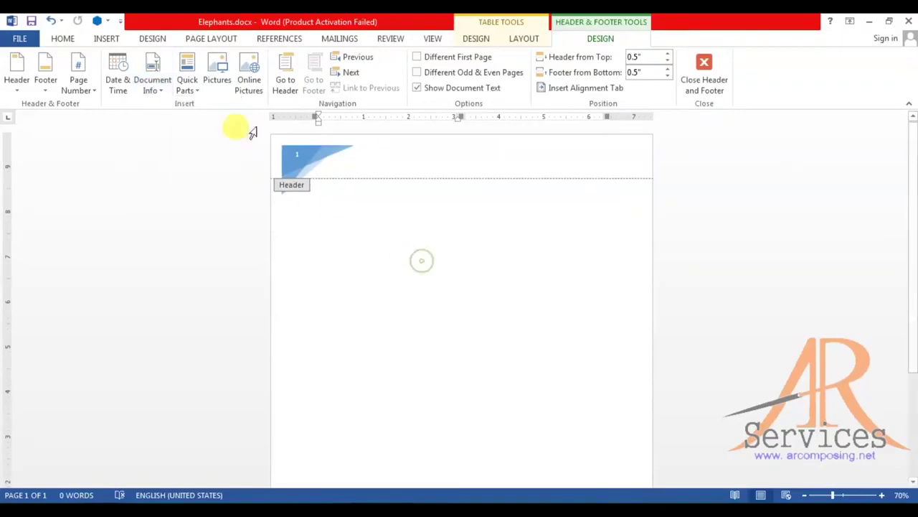
click(188, 84)
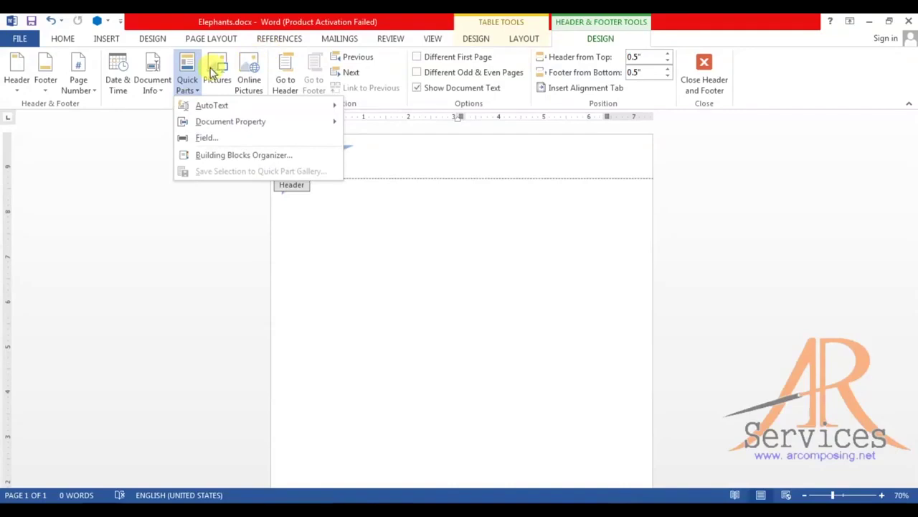
click(215, 72)
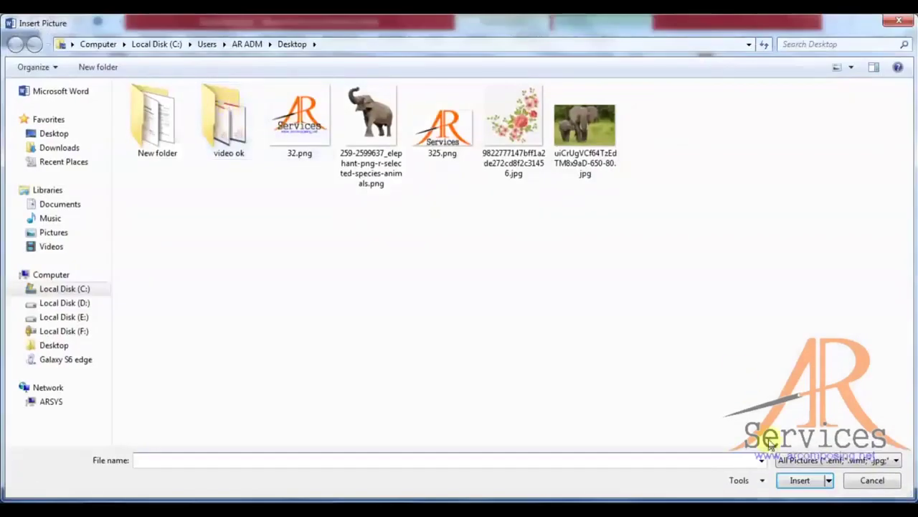
- Cancel the Insert Picture dialog without inserting anything and return editing to the header
click(895, 488)
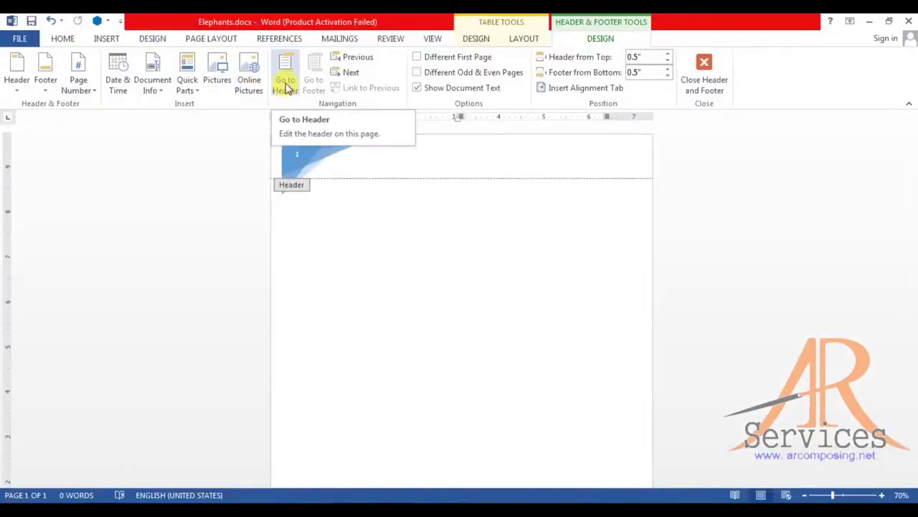
click(287, 86)
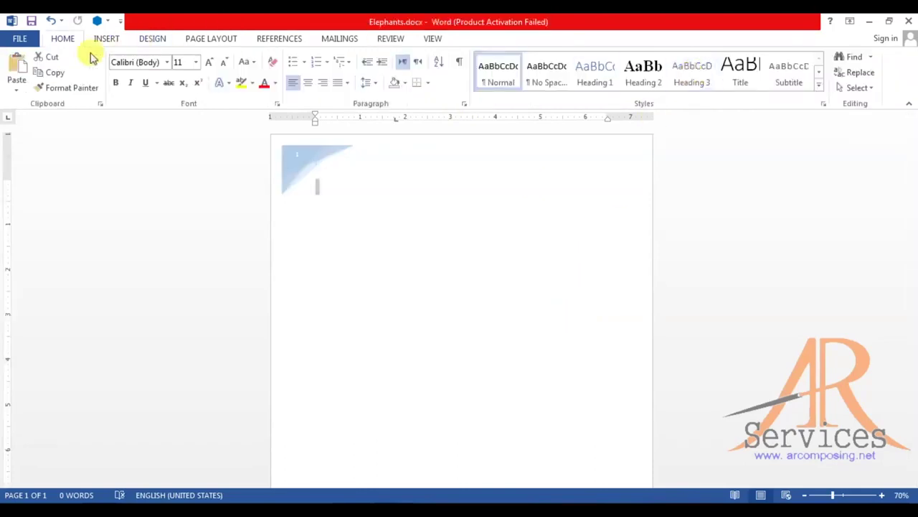
- Briefly enter and leave the header, then insert a placeholder WordArt box from the WordArt gallery
click(105, 38)
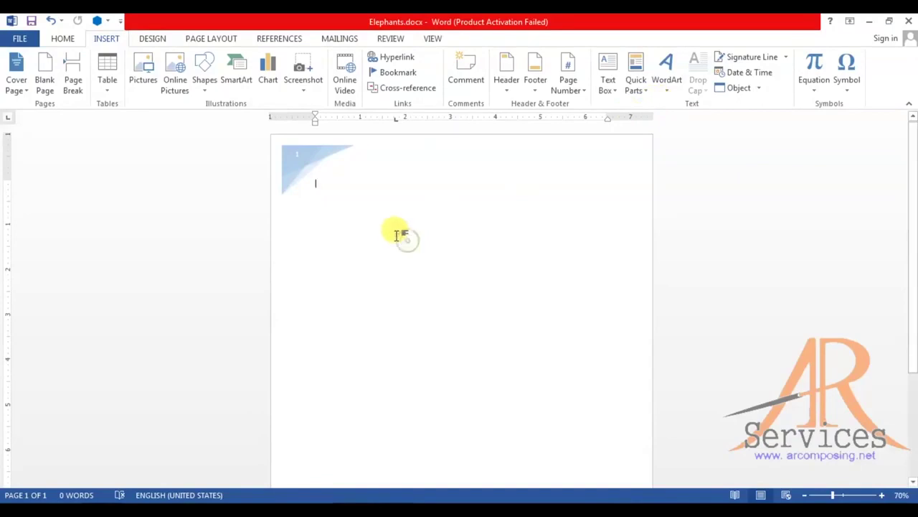
double_click(312, 161)
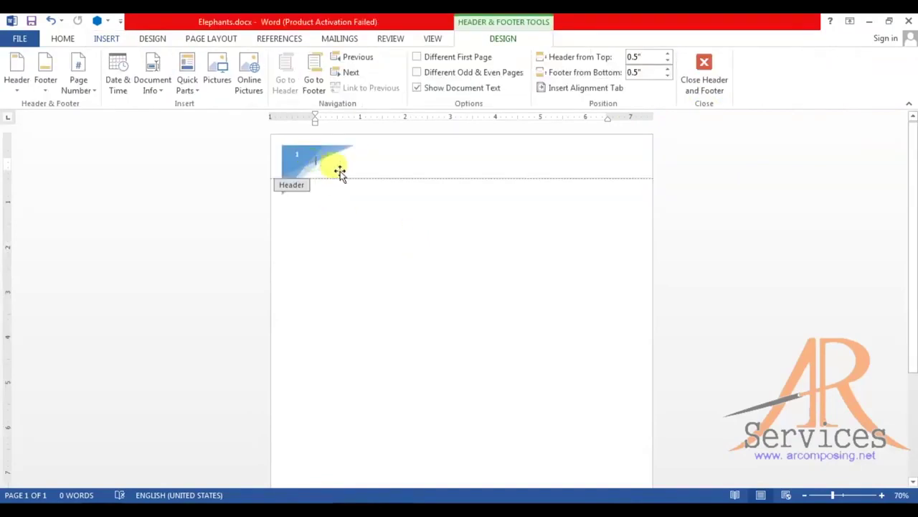
double_click(385, 269)
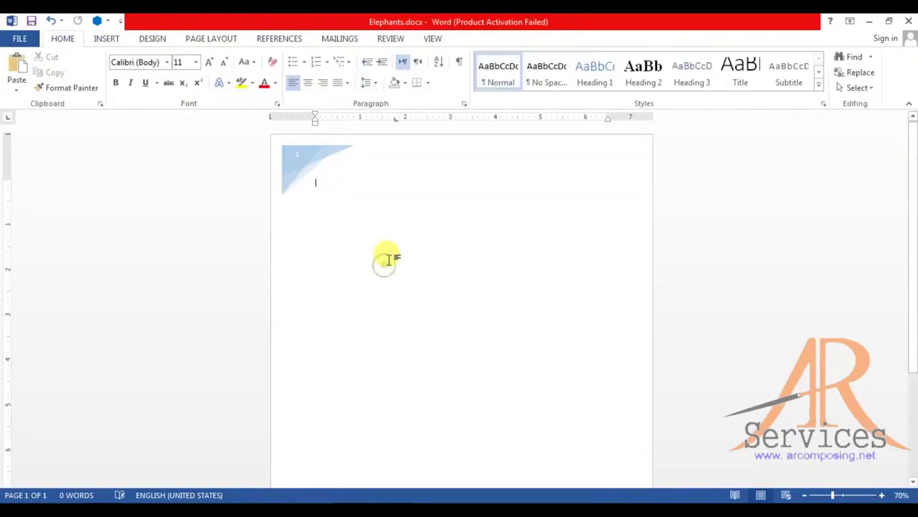
click(104, 41)
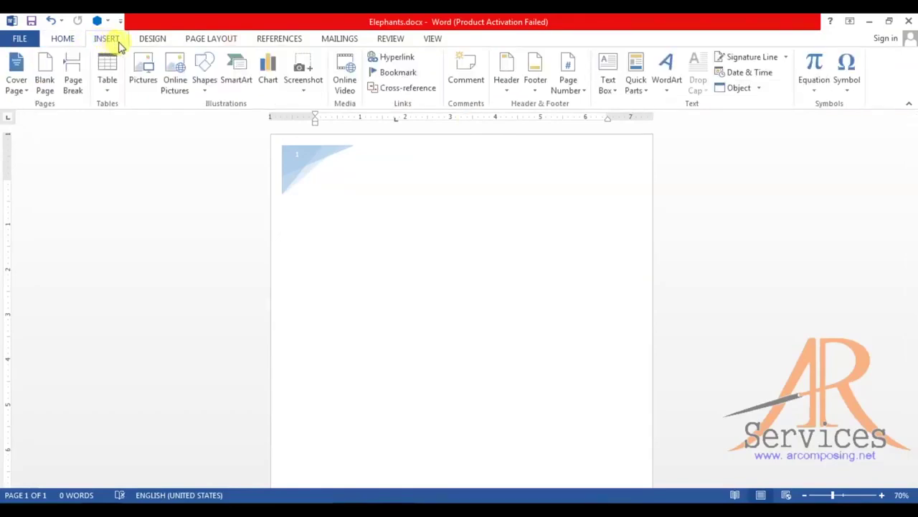
click(668, 72)
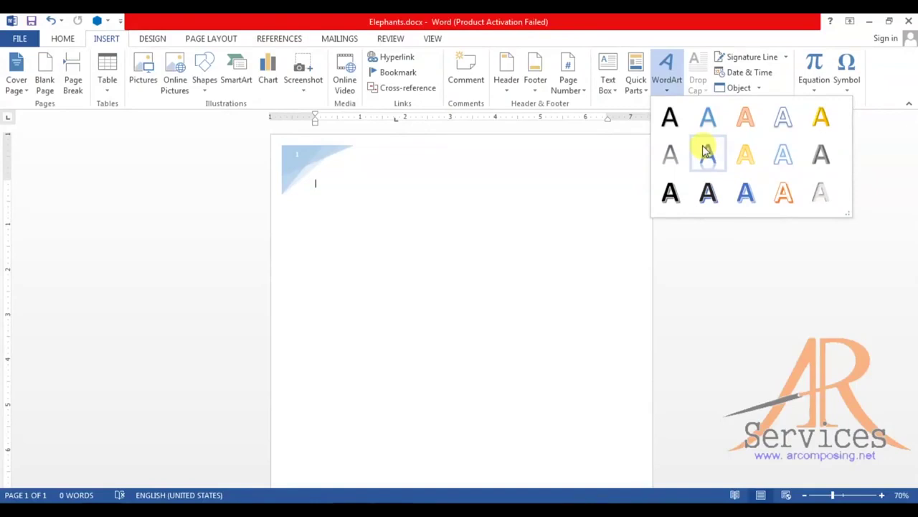
click(707, 152)
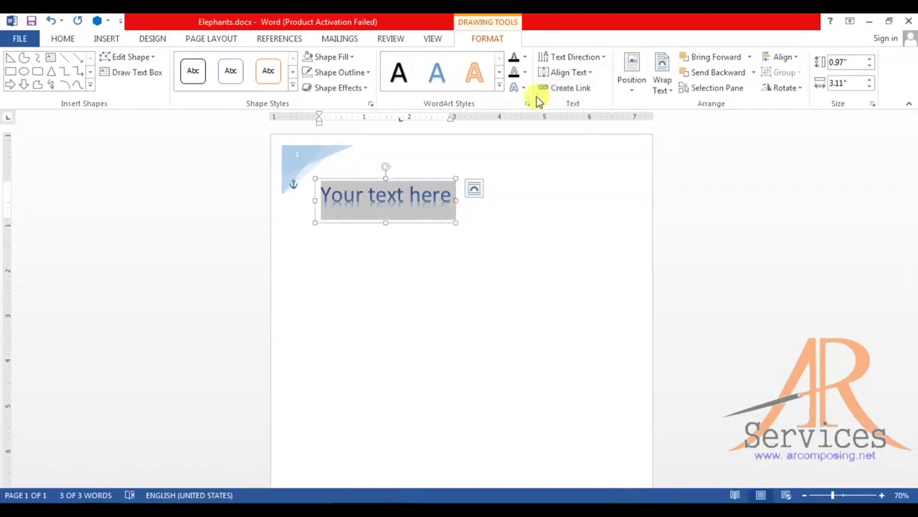
- Replace the WordArt placeholder with 'Any Text' and drag the box toward the page centre
click(499, 86)
click(582, 208)
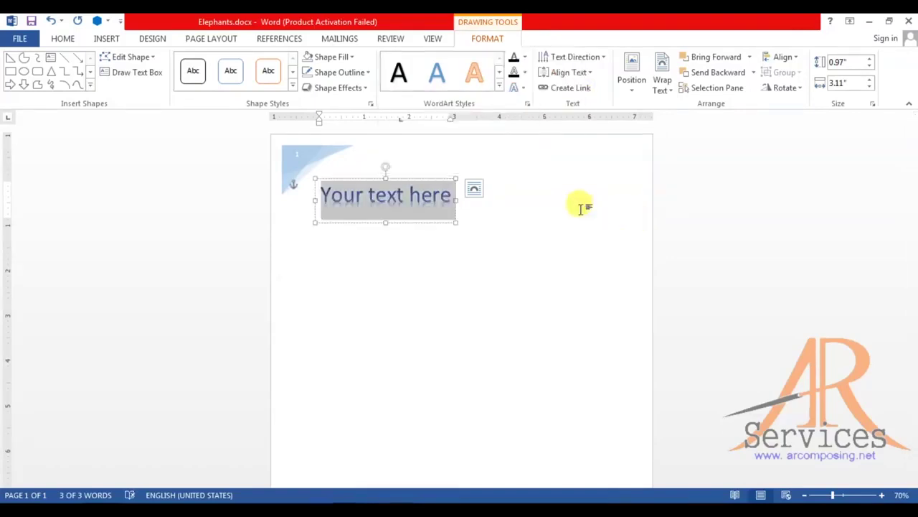
click(433, 213)
key(ctrl+a)
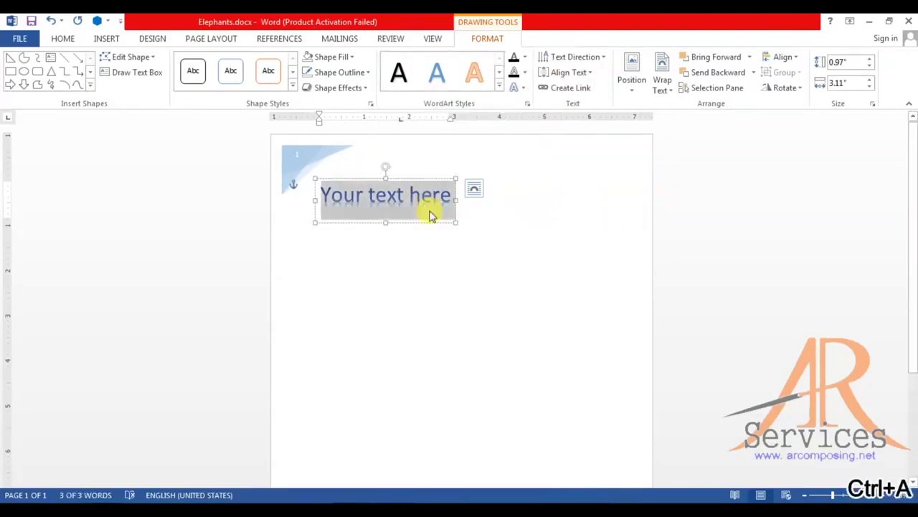
text(An)
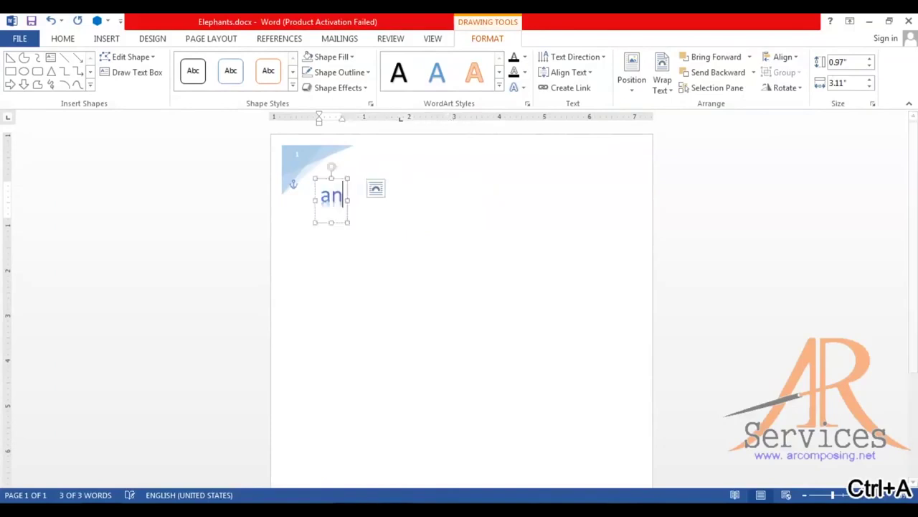
text(y Text)
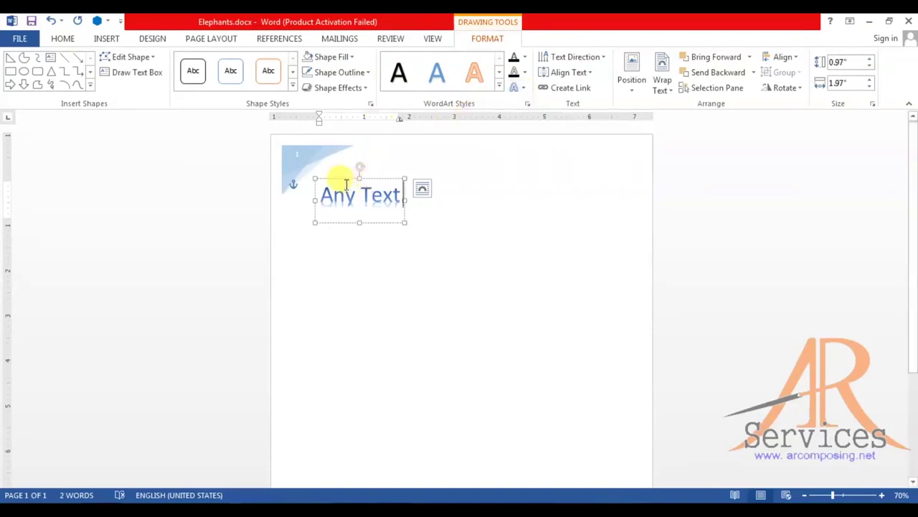
drag(345, 179, 462, 253)
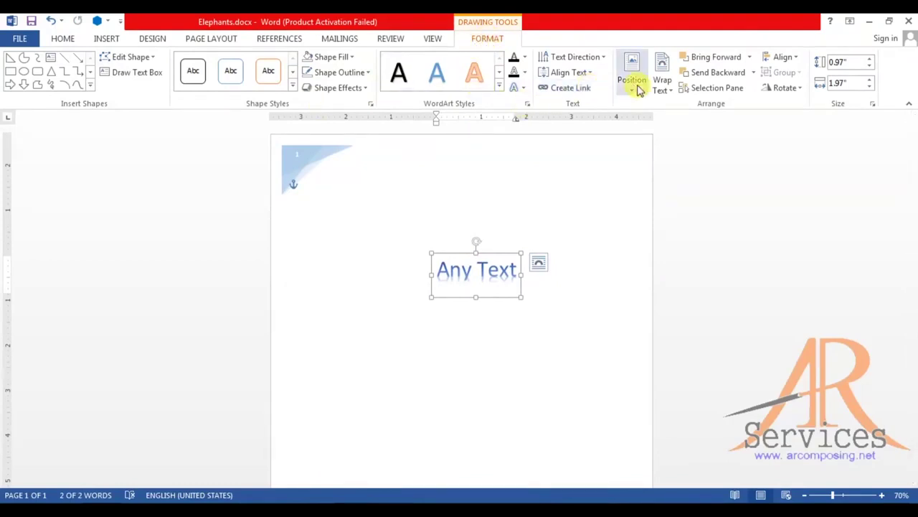
- Preview the Transform text effects without applying one, then delete the Any Text WordArt box
click(517, 87)
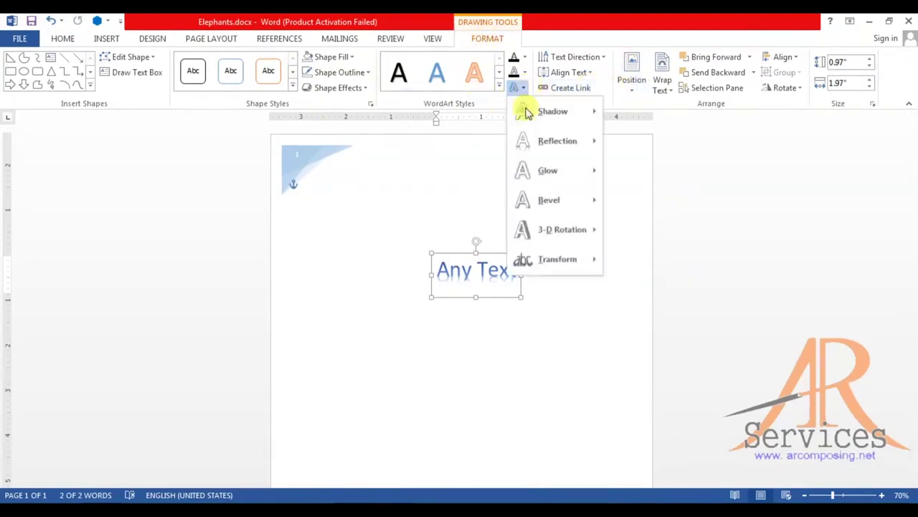
mouse_move(538, 260)
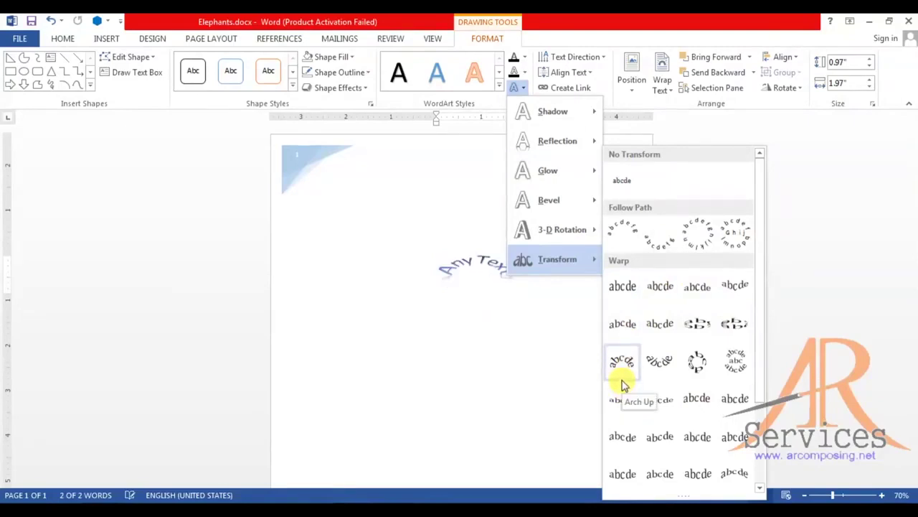
click(492, 337)
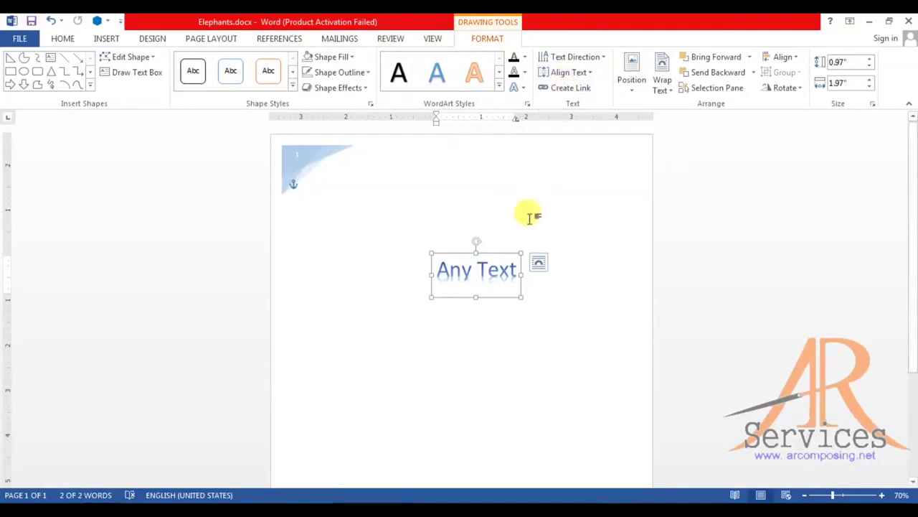
click(467, 246)
click(476, 247)
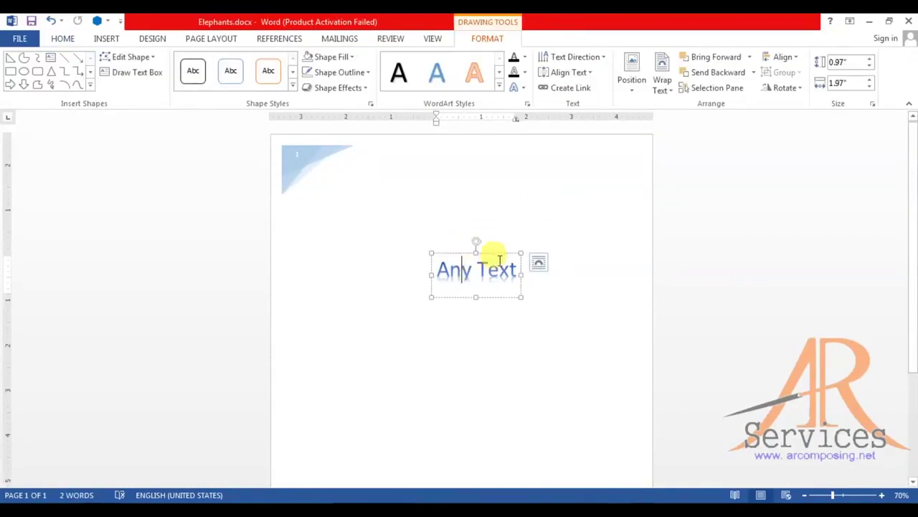
key(Delete)
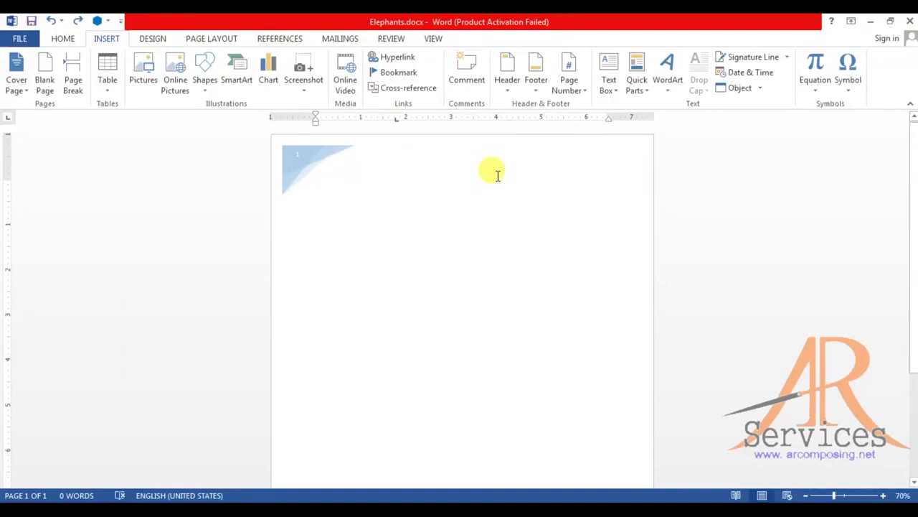
- Type 'A', format it as a Dropped drop cap, then select all document content
text(Apple)
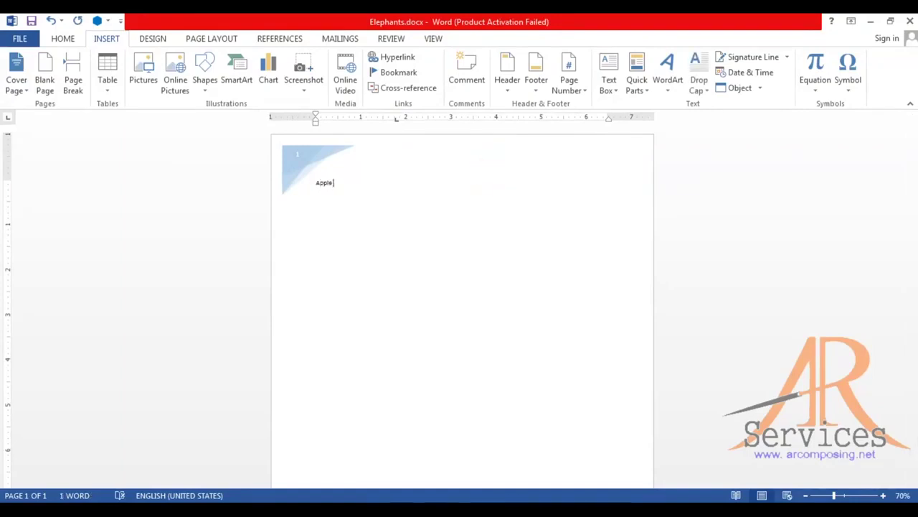
click(314, 184)
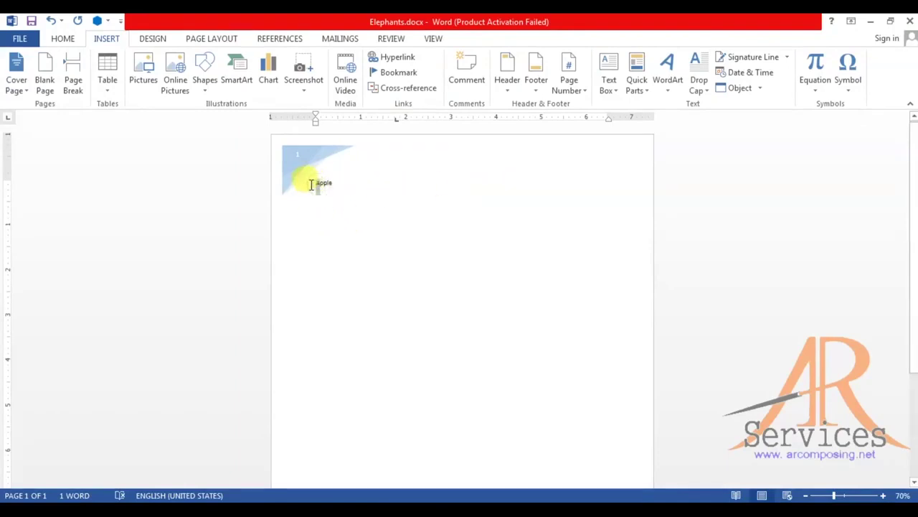
click(698, 68)
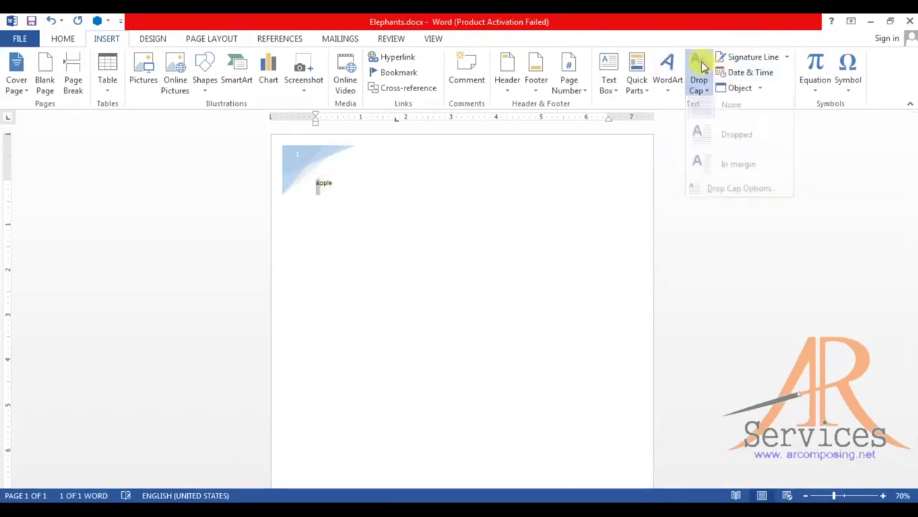
click(703, 140)
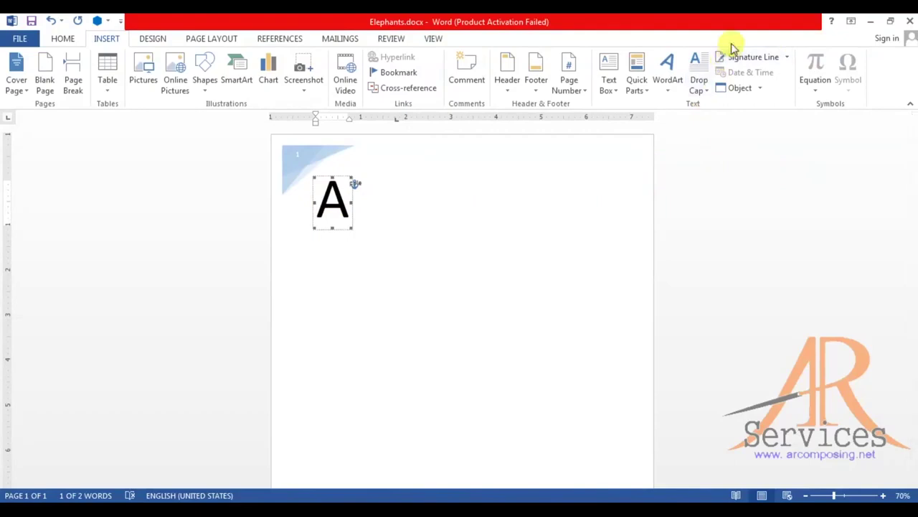
click(288, 181)
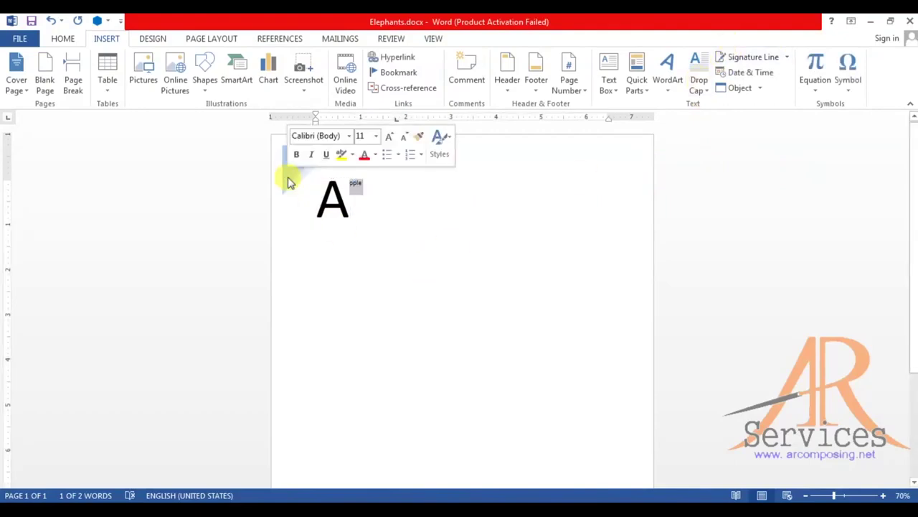
key(ctrl+a)
- Delete the page content and insert a signature line with suggested signer 'Name'
key(Delete)
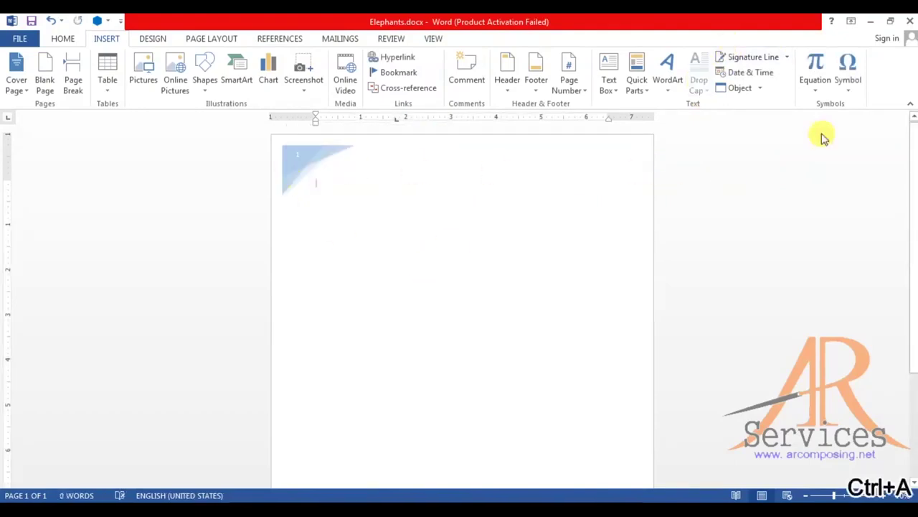
click(746, 58)
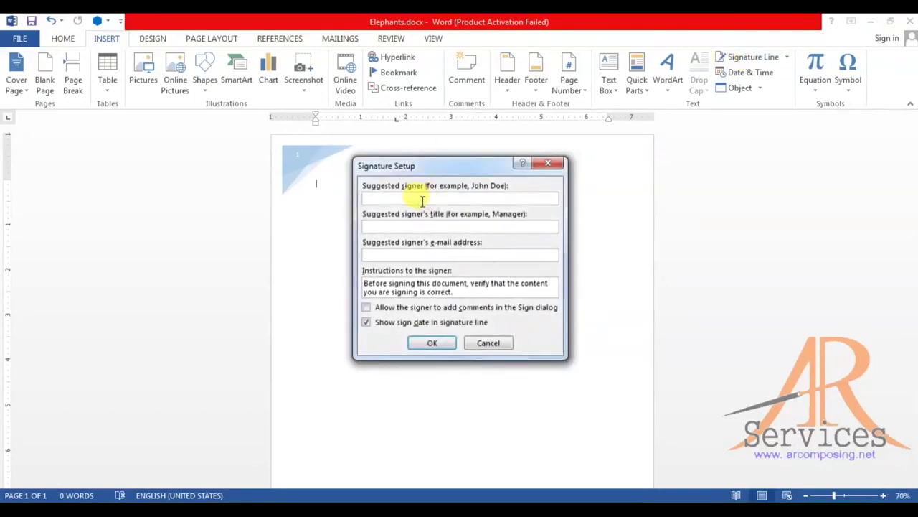
text(Name)
click(430, 342)
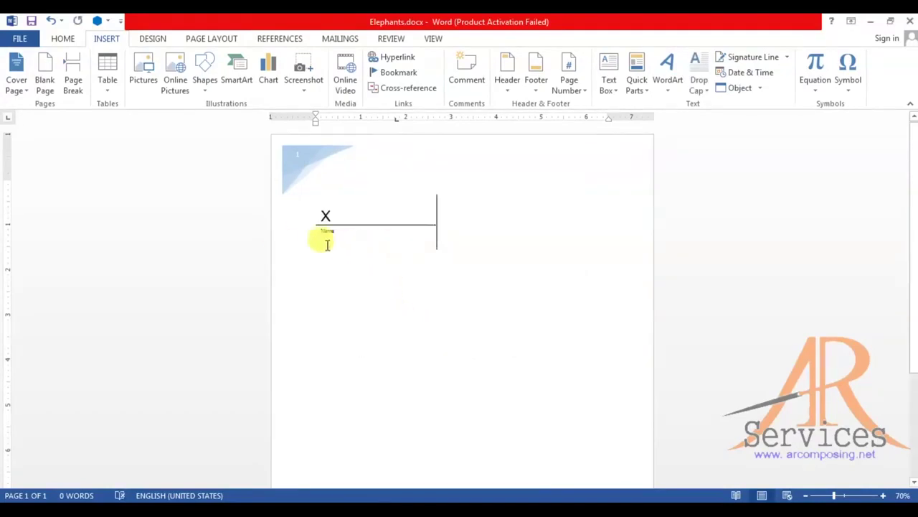
ctrl+scroll(287, 230, up, 2)
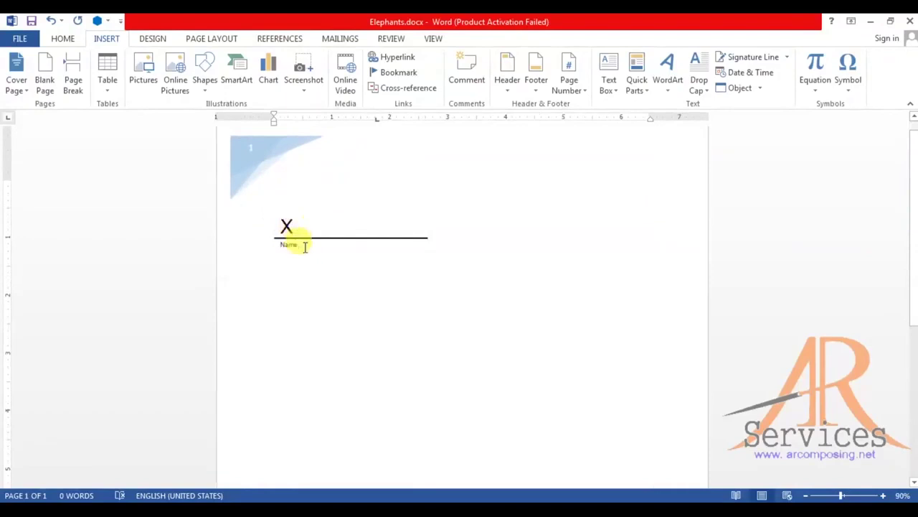
click(441, 245)
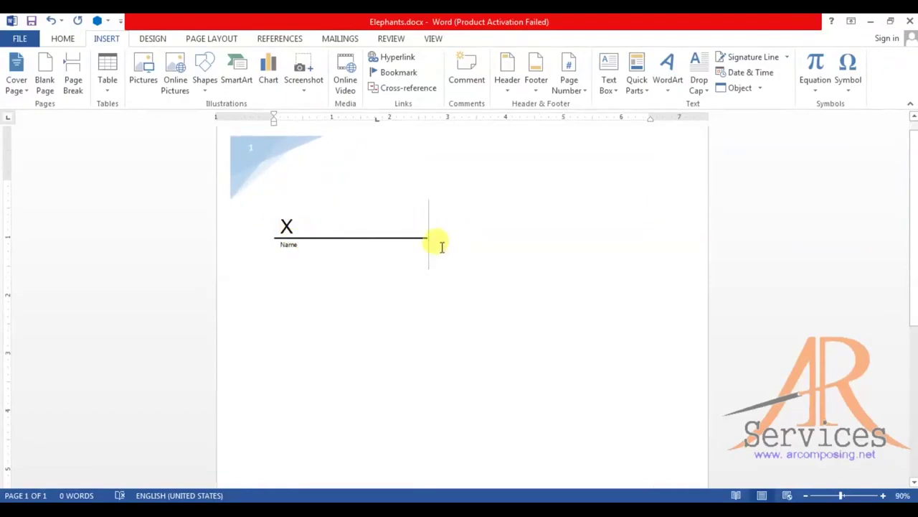
- Insert the date in 4/24/20 format, then delete everything on the page
click(730, 74)
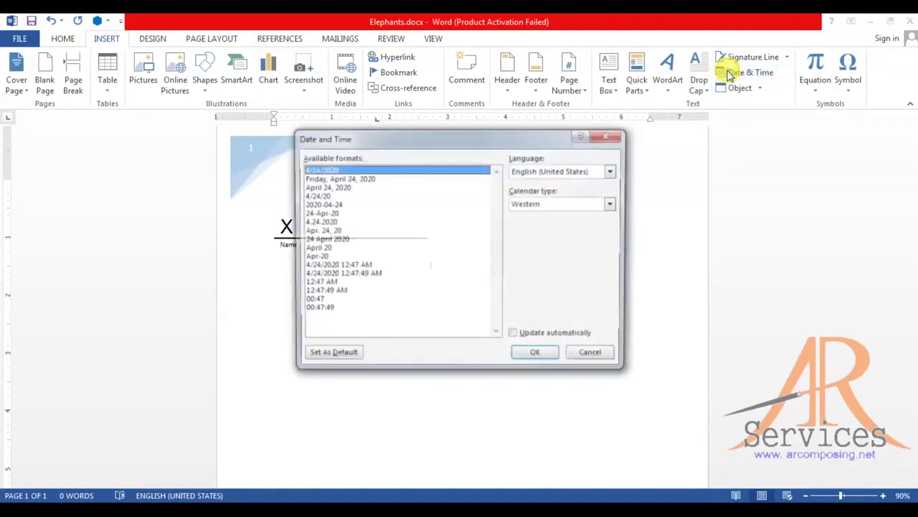
click(323, 195)
click(531, 358)
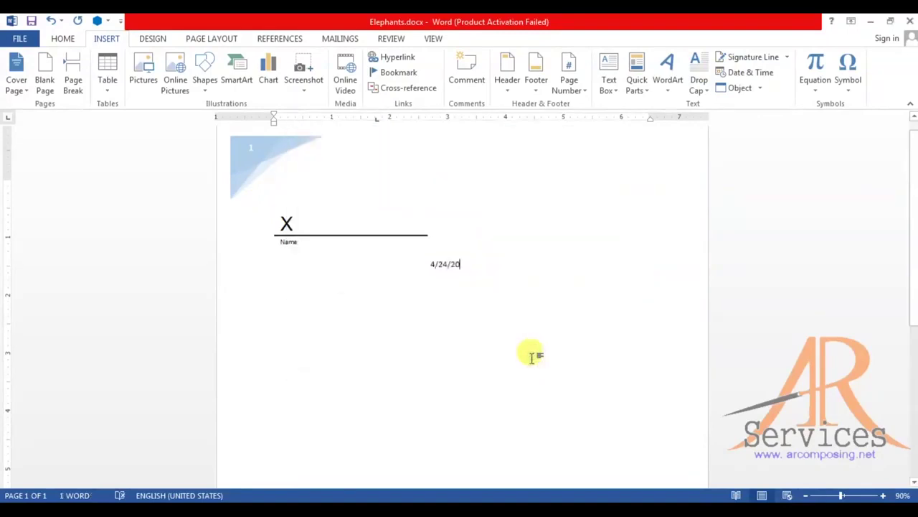
key(ctrl+a)
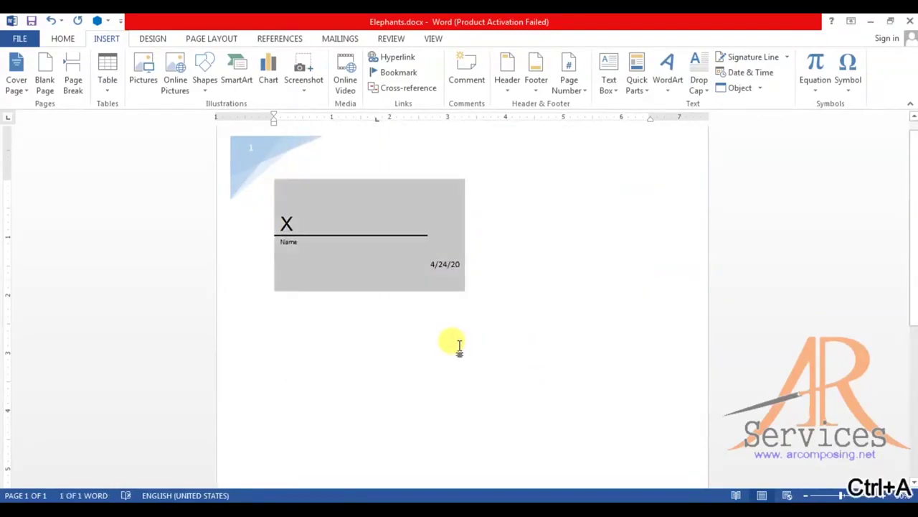
key(Delete)
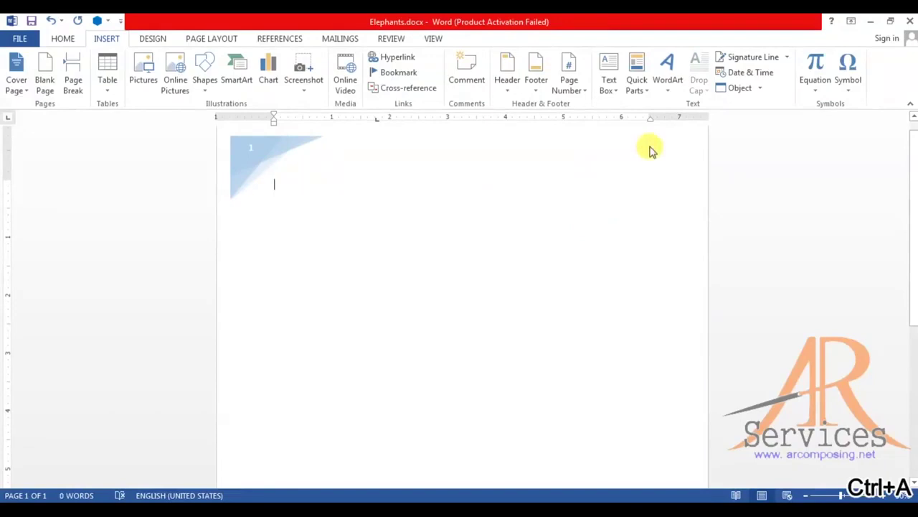
- Embed the exam mark-sheet PDF as an Adobe Acrobat Document object and select it
click(759, 89)
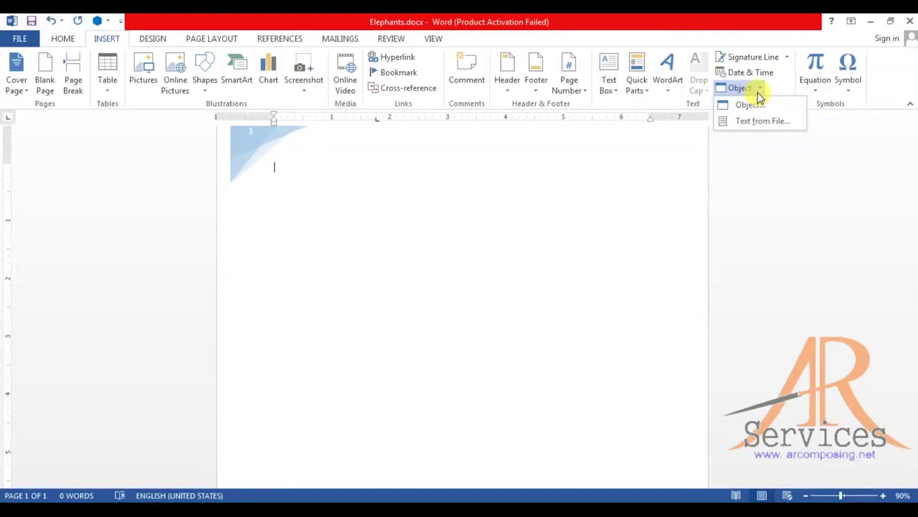
click(750, 105)
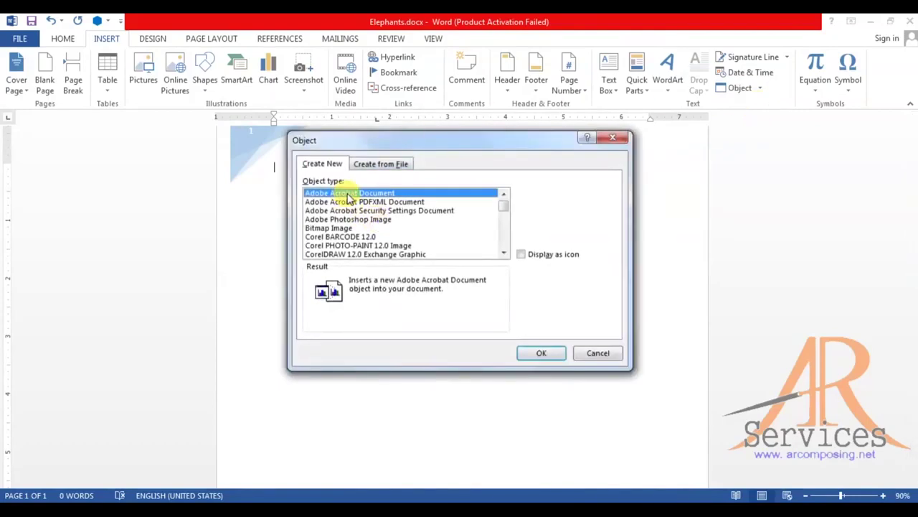
click(539, 351)
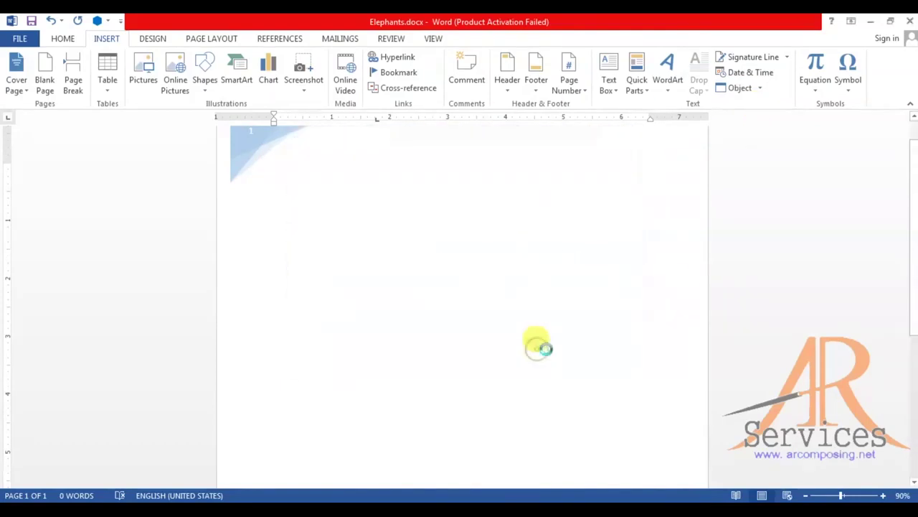
click(147, 177)
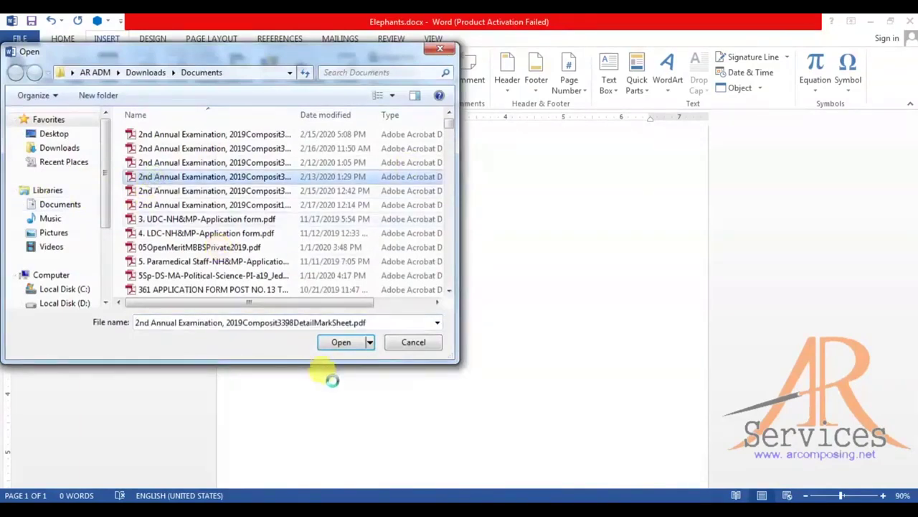
click(341, 343)
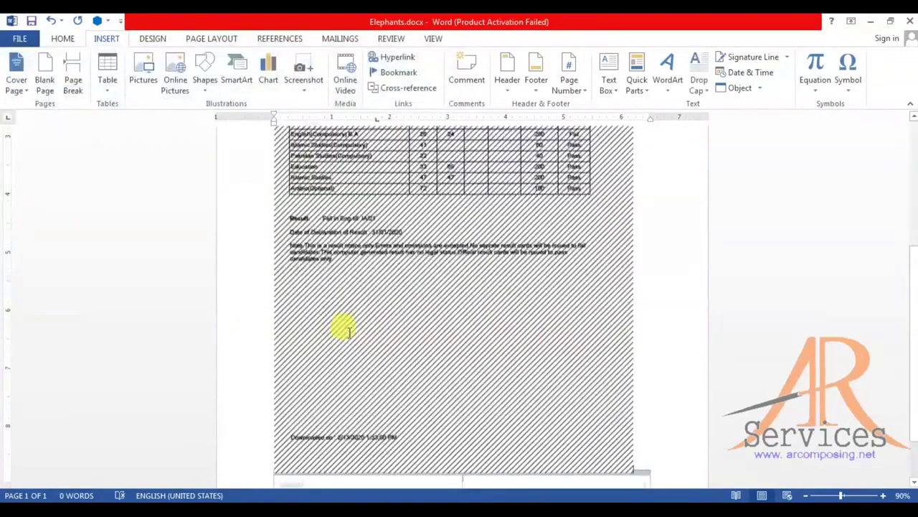
scroll(373, 337, up, 5)
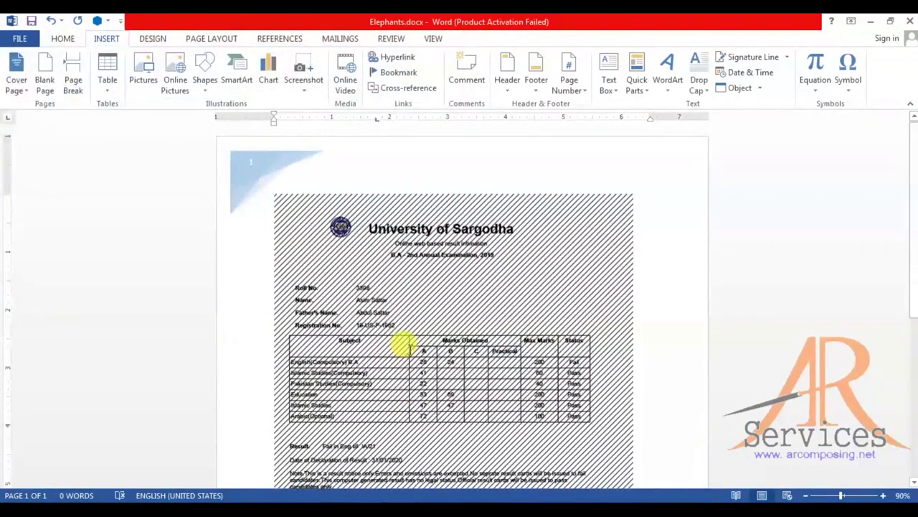
scroll(404, 344, down, 5)
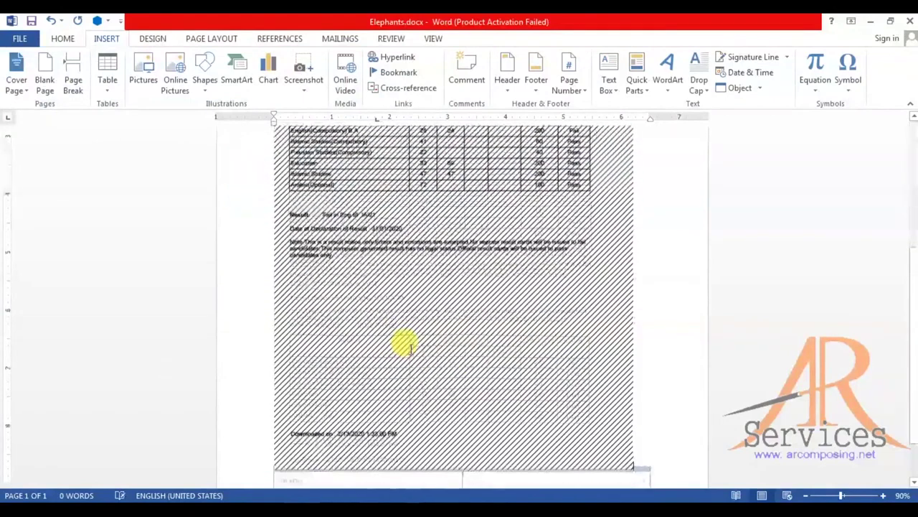
click(438, 295)
scroll(433, 301, up, 5)
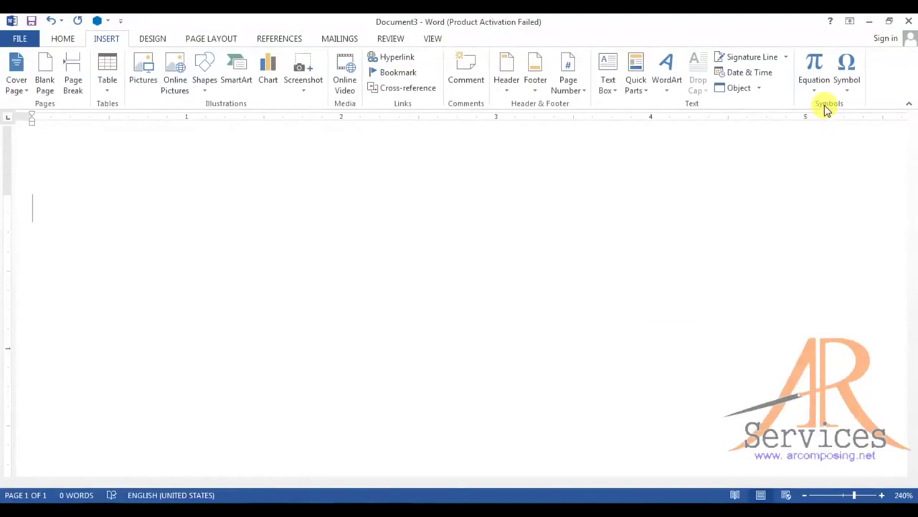
- Insert a new blank equation containing an empty stacked fraction
click(814, 88)
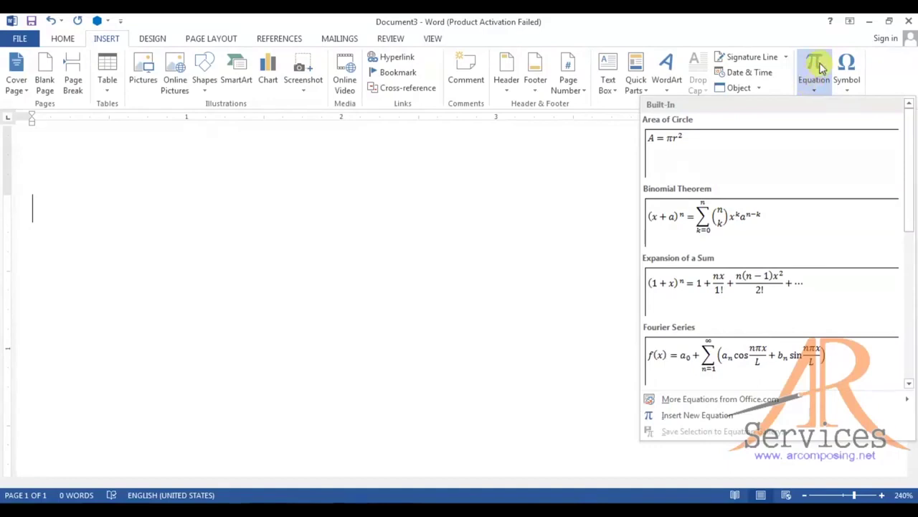
click(815, 66)
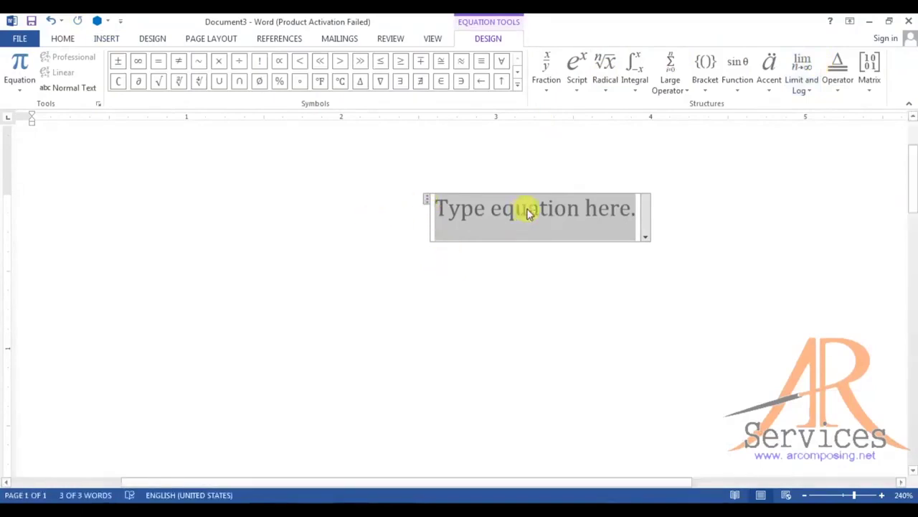
click(545, 79)
click(550, 168)
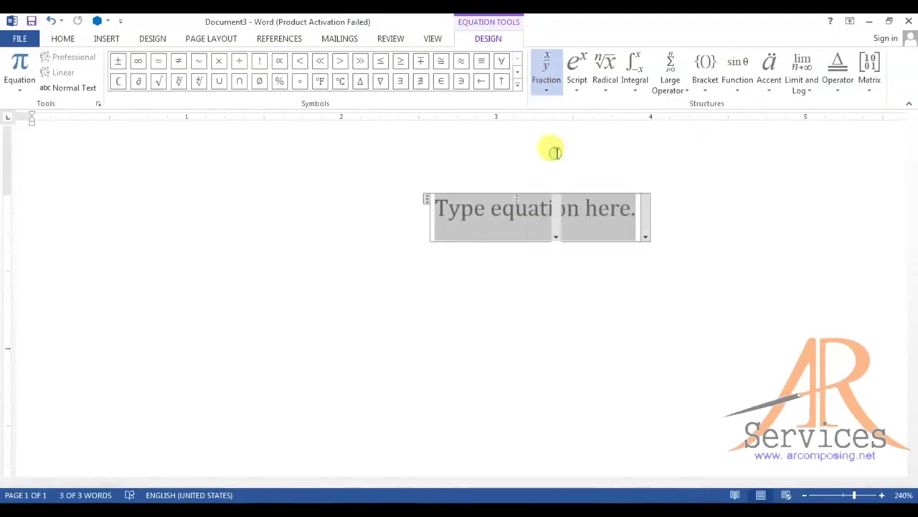
- Fill the fraction with 2 over 3, then change it to x over y
text(2)
key(Down)
text(3)
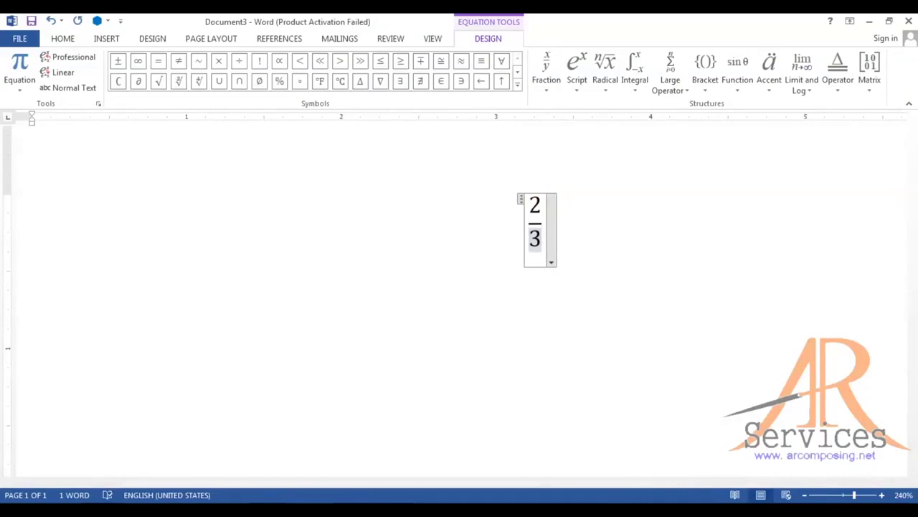
key(BackSpace)
text(x)
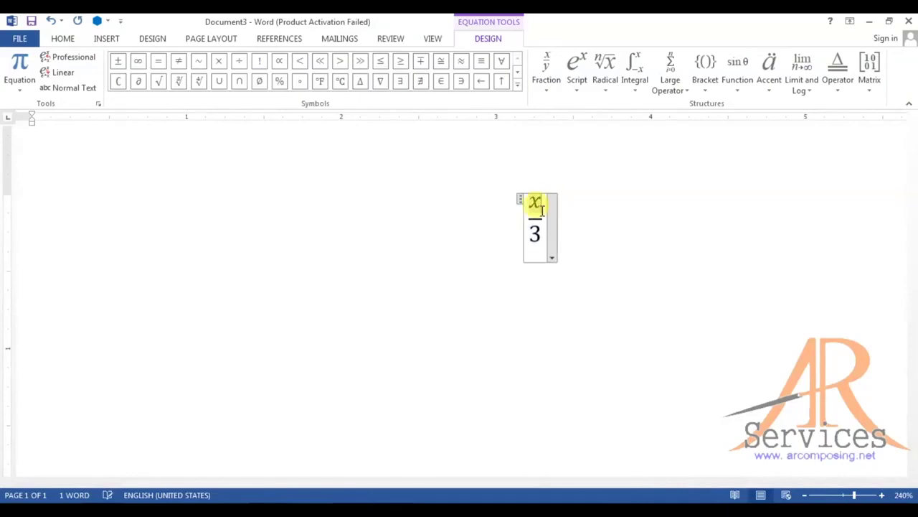
key(BackSpace)
text(y)
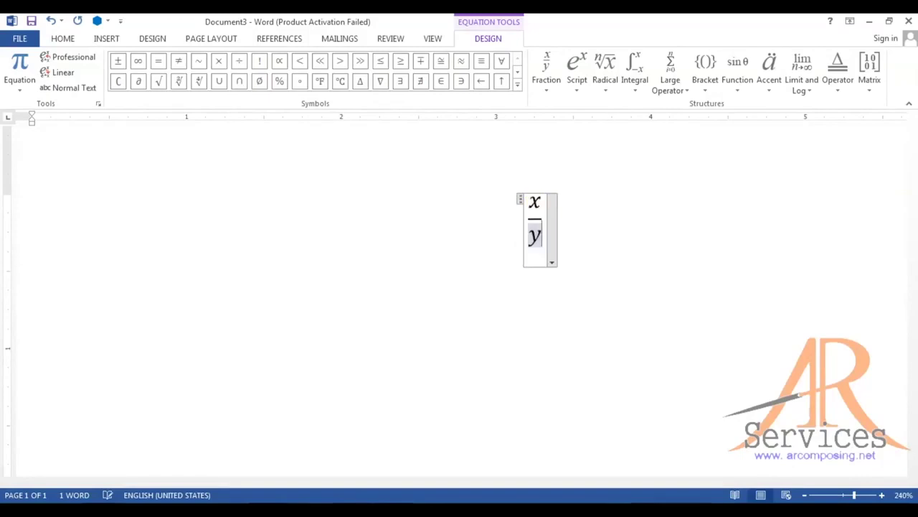
double_click(535, 203)
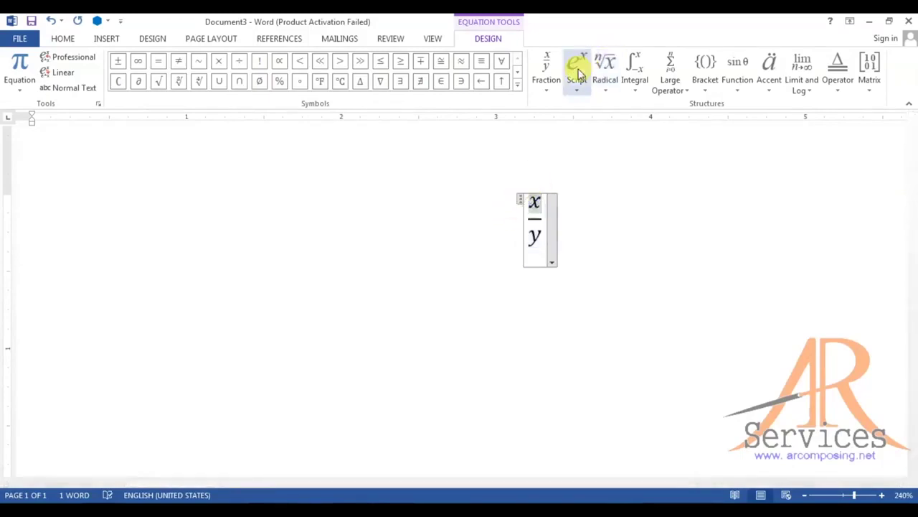
- Apply a superscript layout to the numerator so it reads x with exponent 2
click(579, 73)
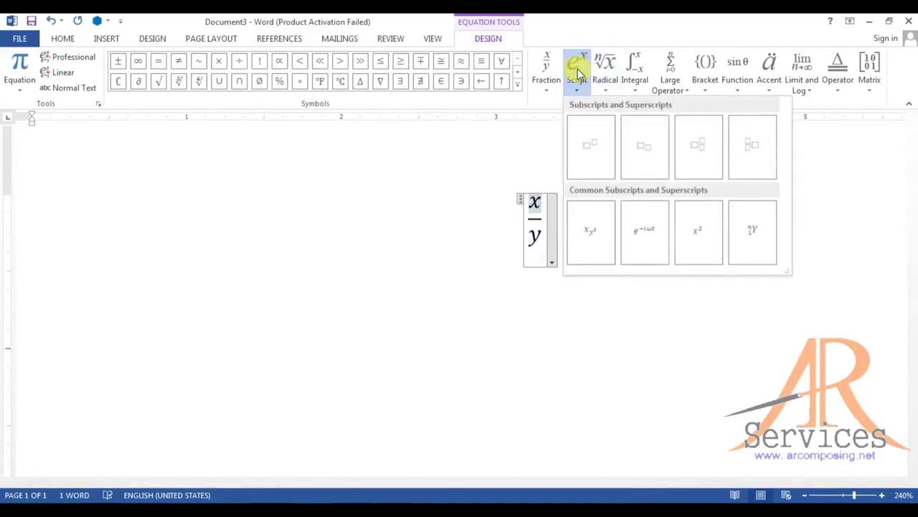
click(580, 145)
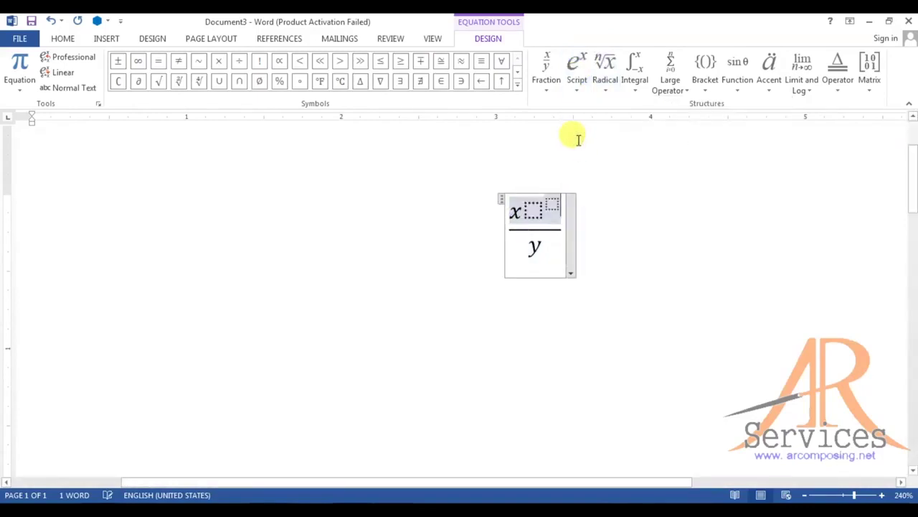
key(BackSpace)
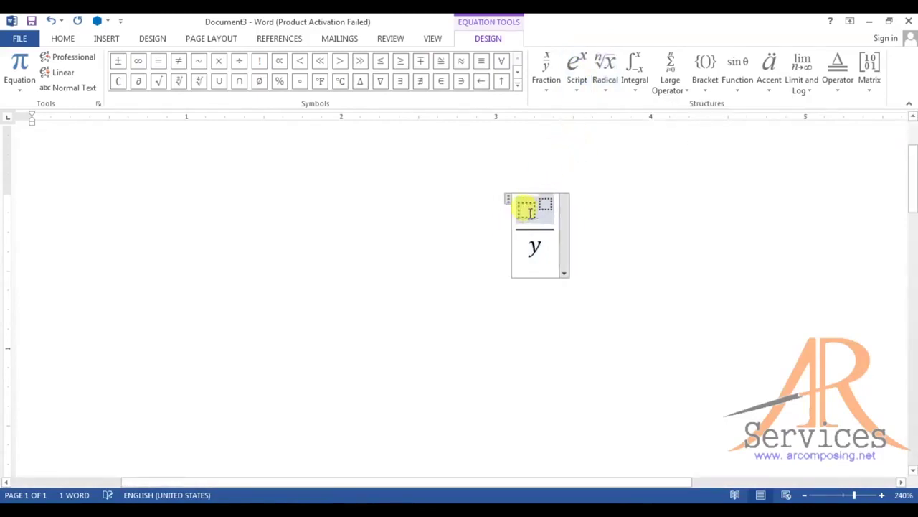
text(x)
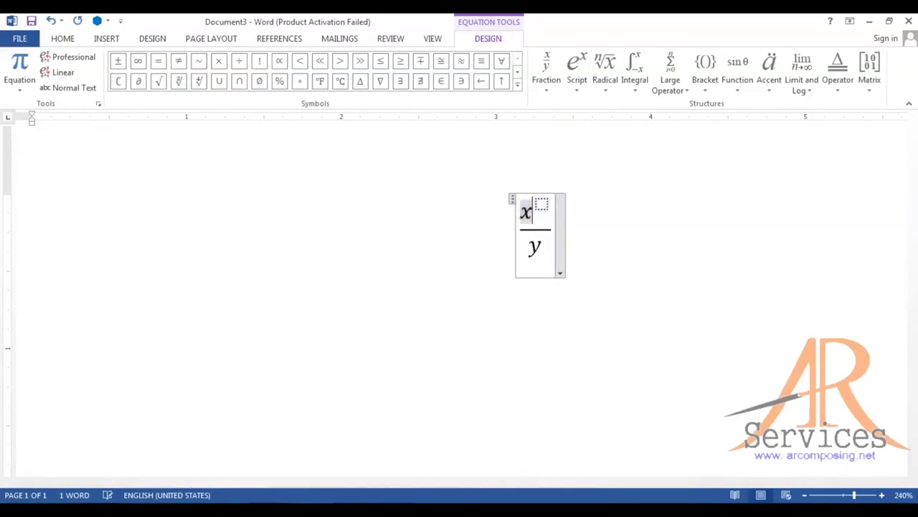
click(541, 204)
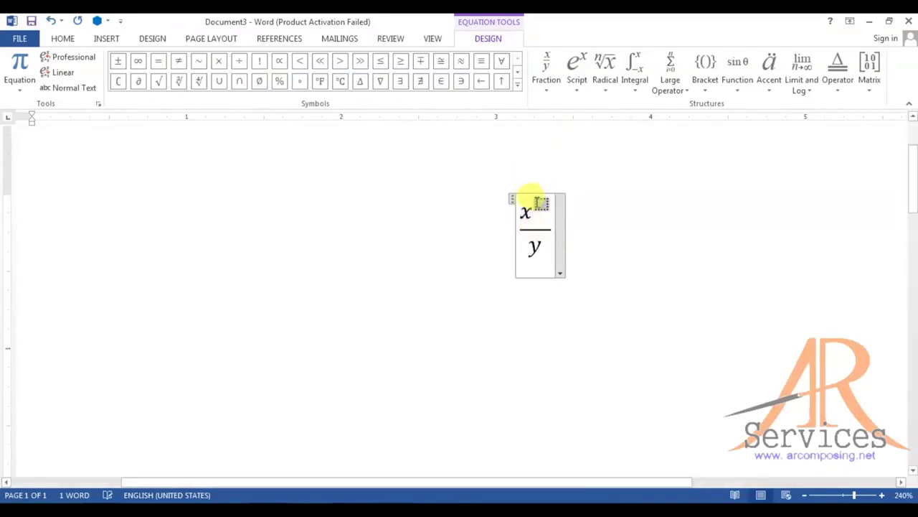
text(2)
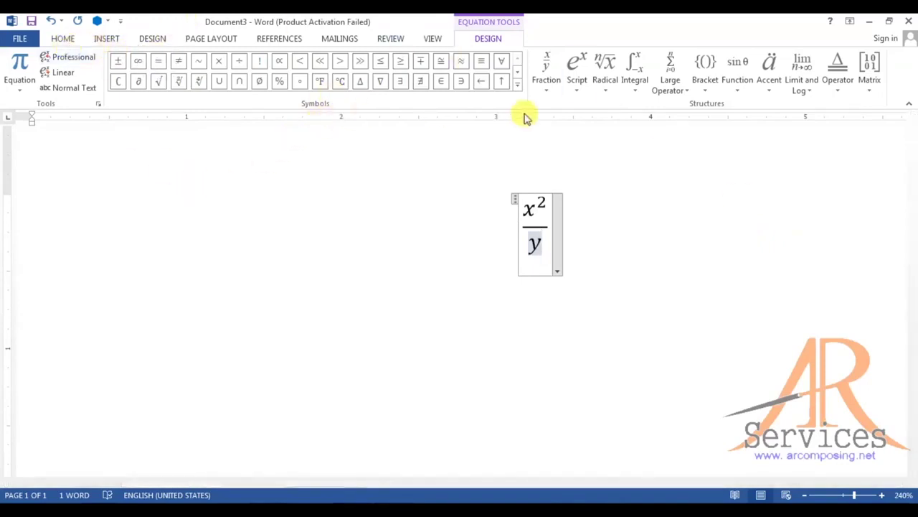
- Browse the basic math symbols, return to the Insert tab, and select the whole equation
click(517, 85)
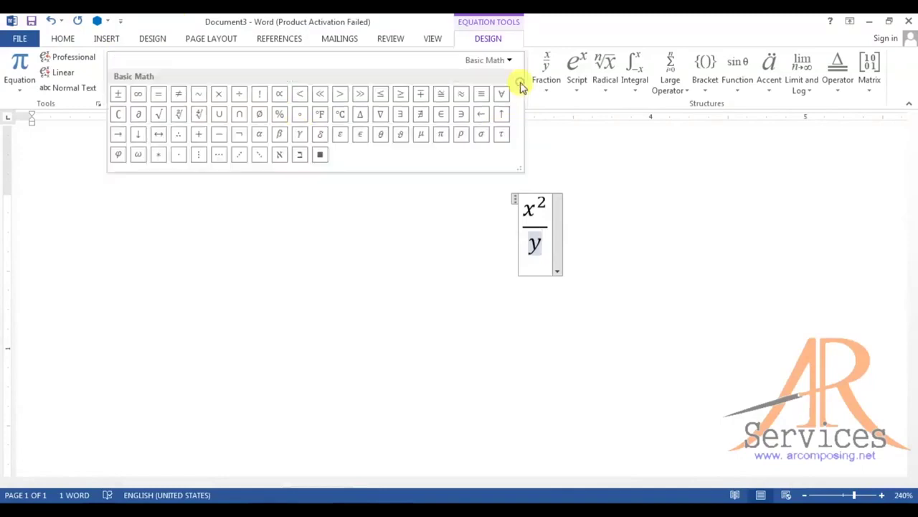
click(281, 244)
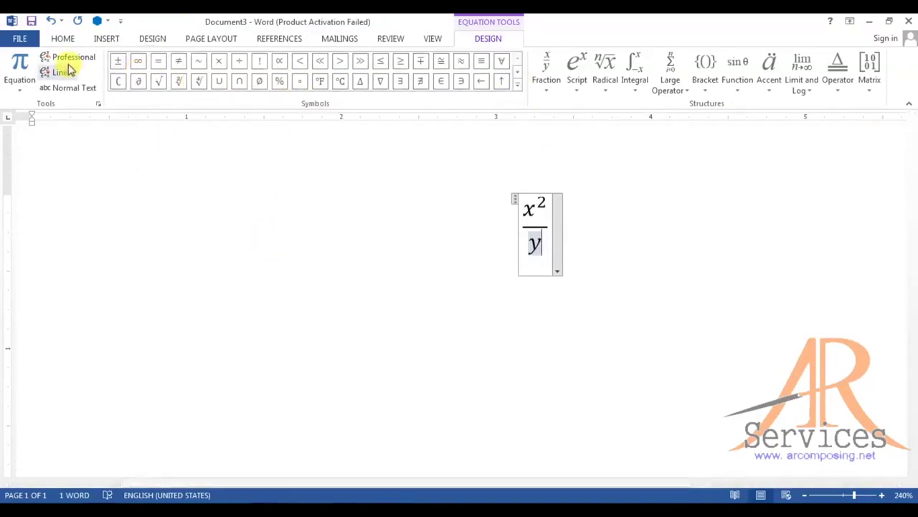
click(105, 38)
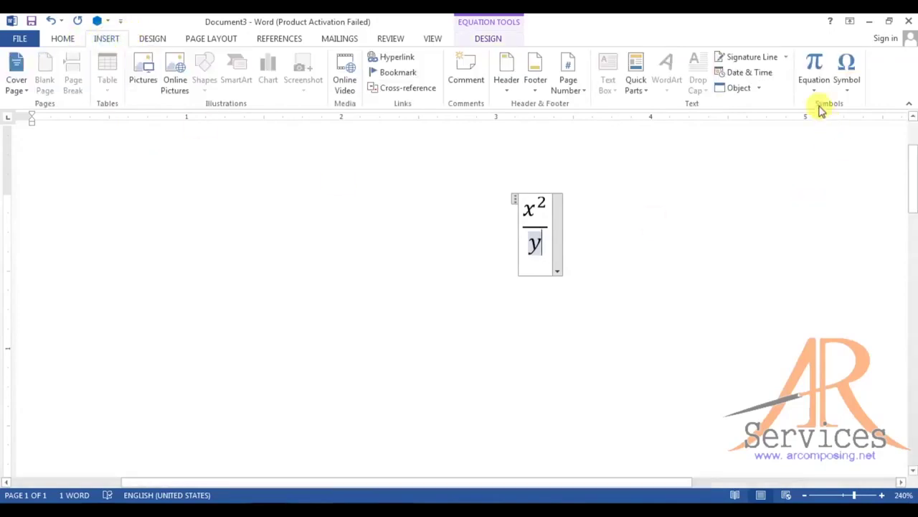
key(ctrl+a)
- Delete the equation so the document is empty
click(678, 204)
key(ctrl+a)
key(Delete)
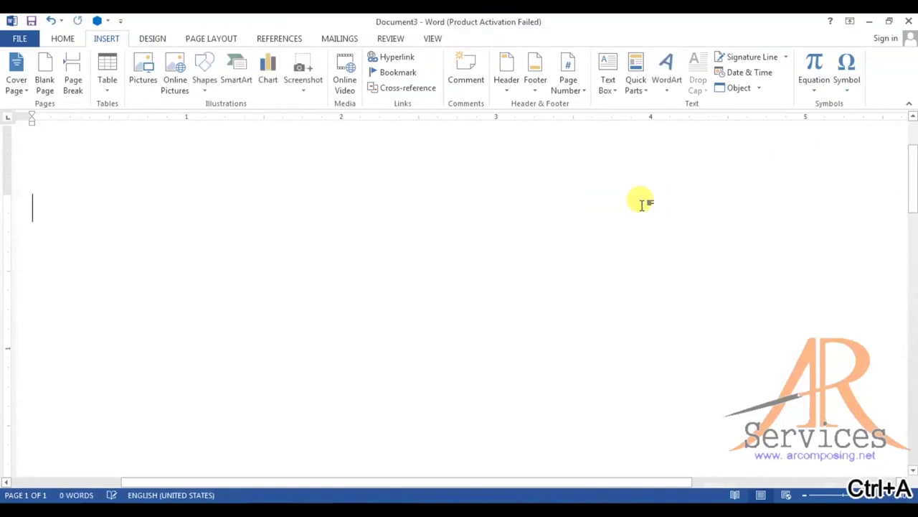
- Open More Symbols at Special Characters and view the Math AutoCorrect list without changes
click(843, 82)
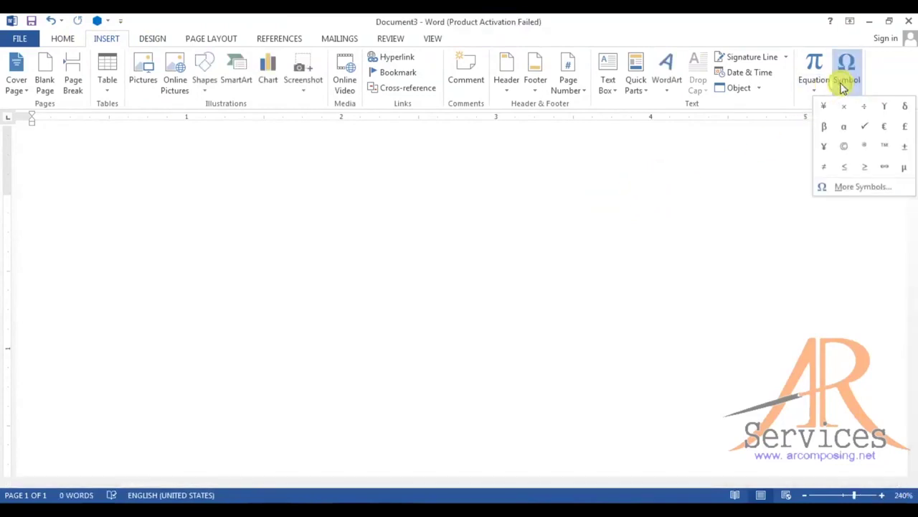
click(839, 188)
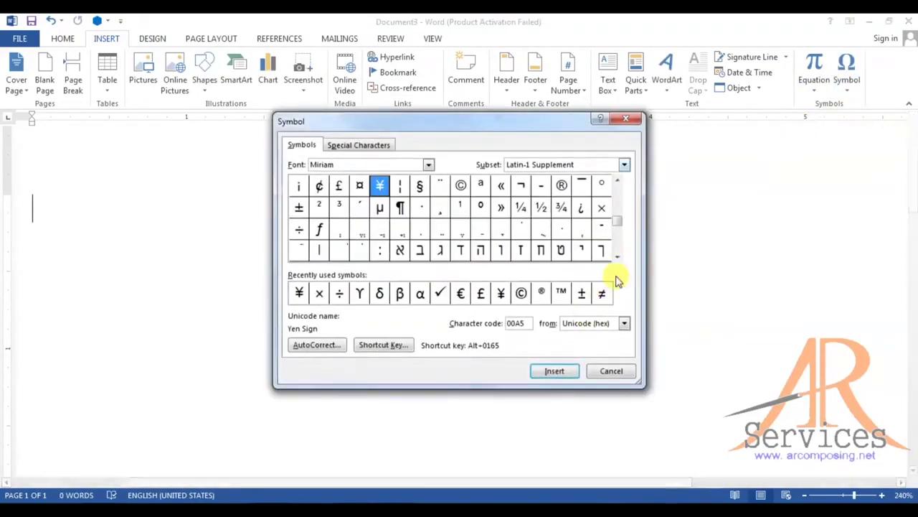
click(361, 146)
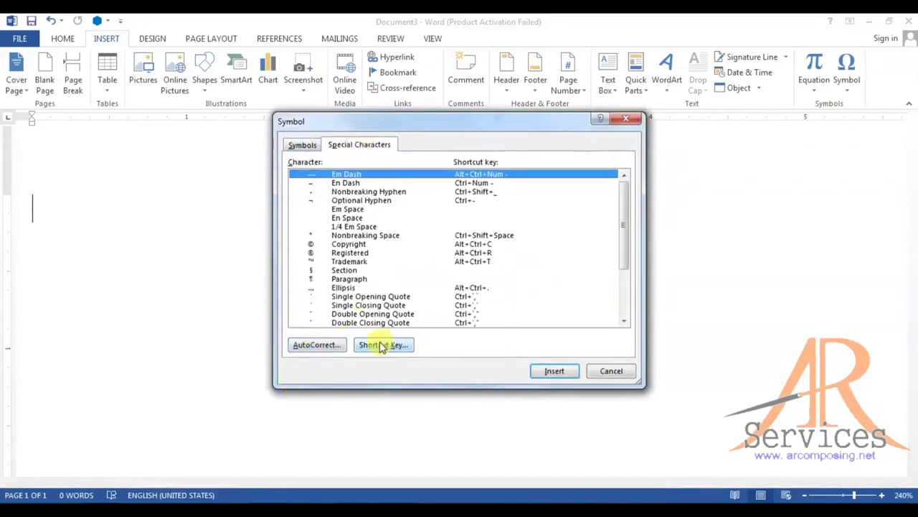
click(320, 349)
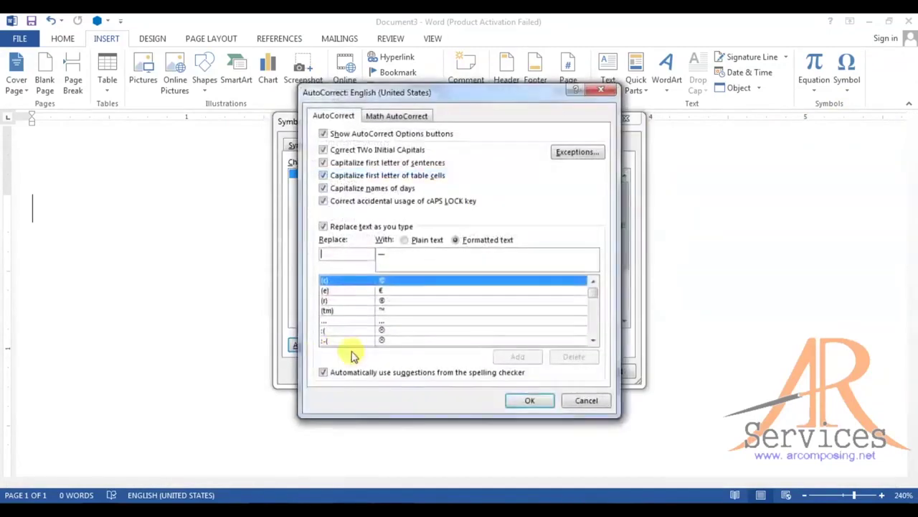
click(405, 116)
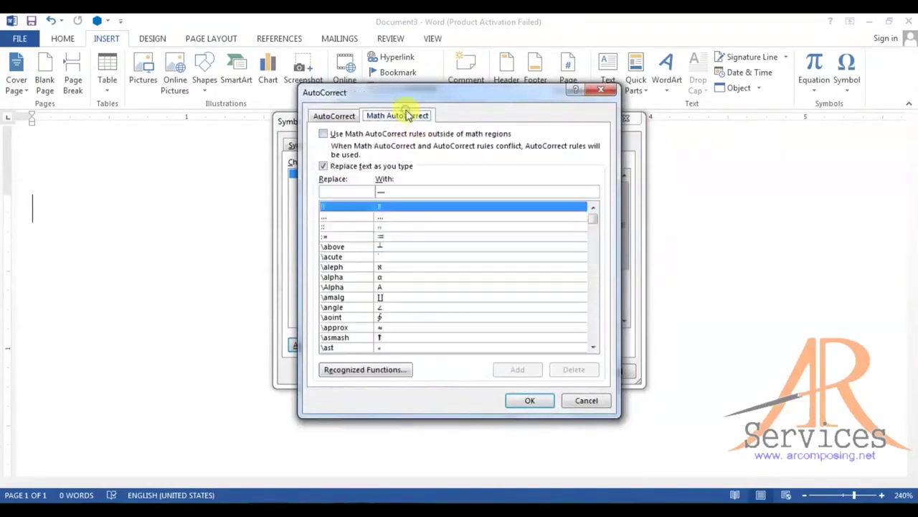
mouse_move(592, 209)
mouse_down()
mouse_move(596, 338)
mouse_move(590, 212)
mouse_up()
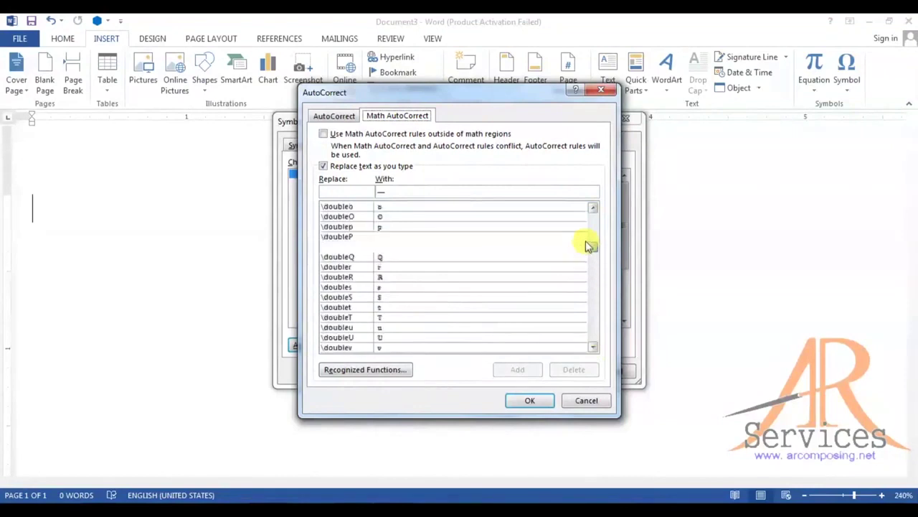
click(585, 400)
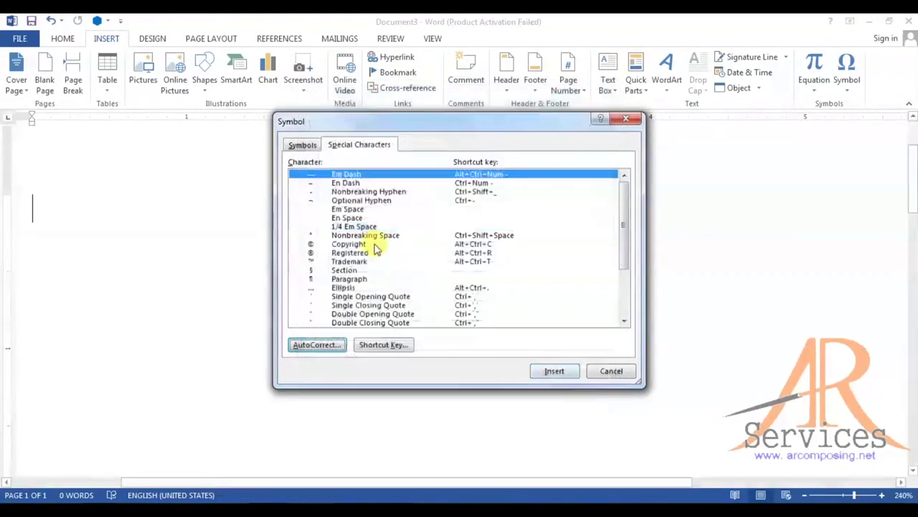
- Select the Hebrew Point Qubuts character in the symbol grid and browse upward
click(301, 145)
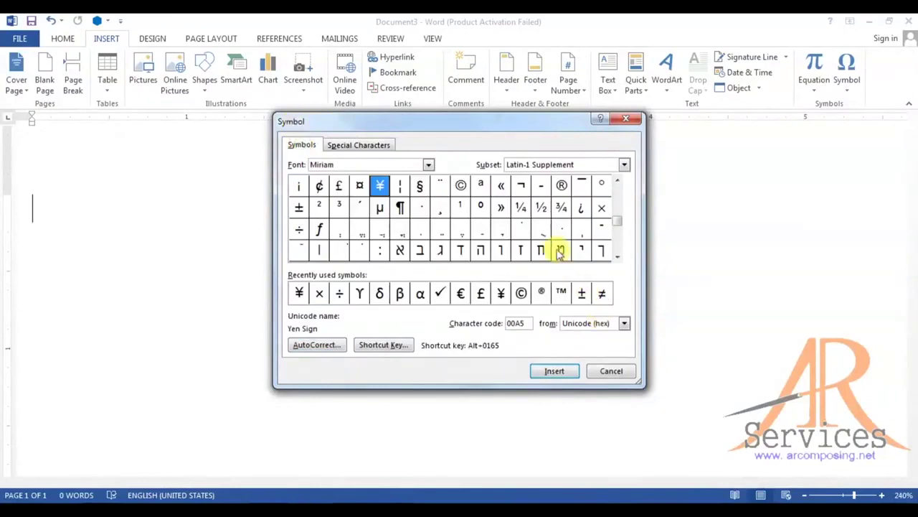
click(542, 229)
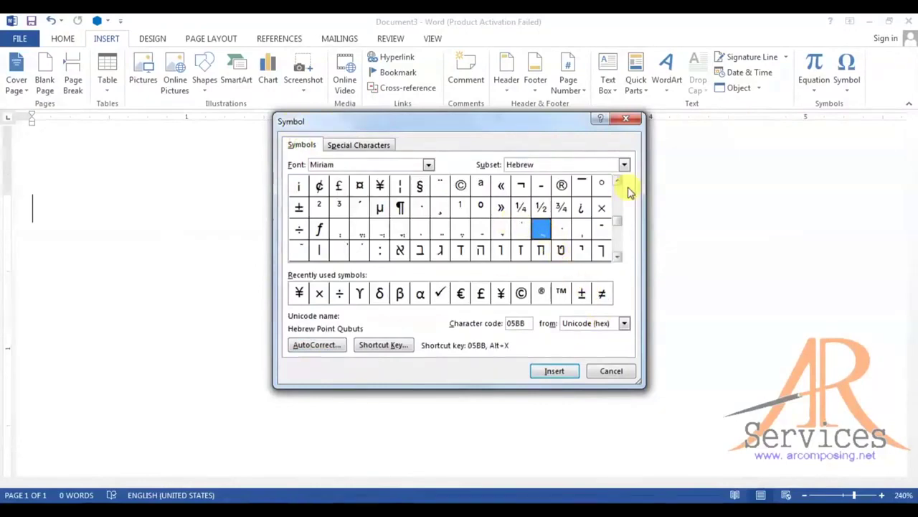
scroll(615, 183, up, 5)
scroll(615, 183, up, 3)
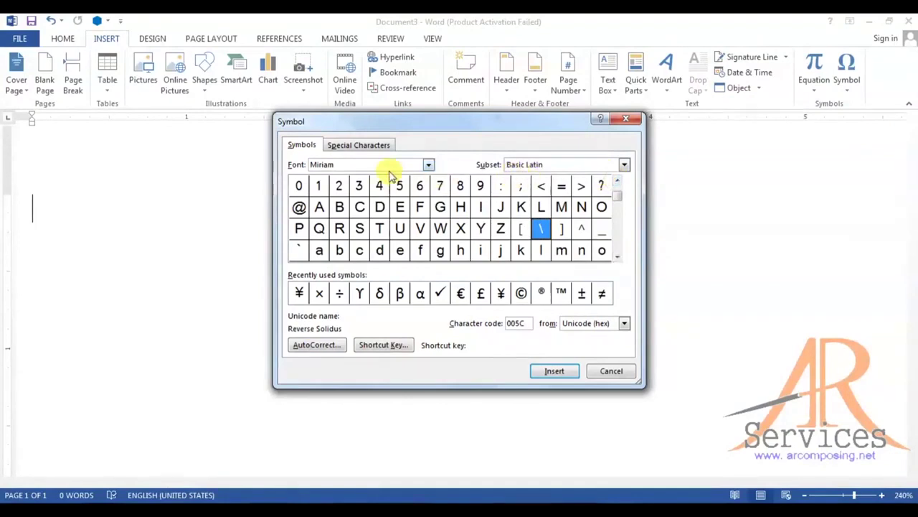
- Show FrankRuehl's Hebrew subset, browse its characters, then cancel without inserting anything
click(428, 165)
scroll(402, 203, up, 3)
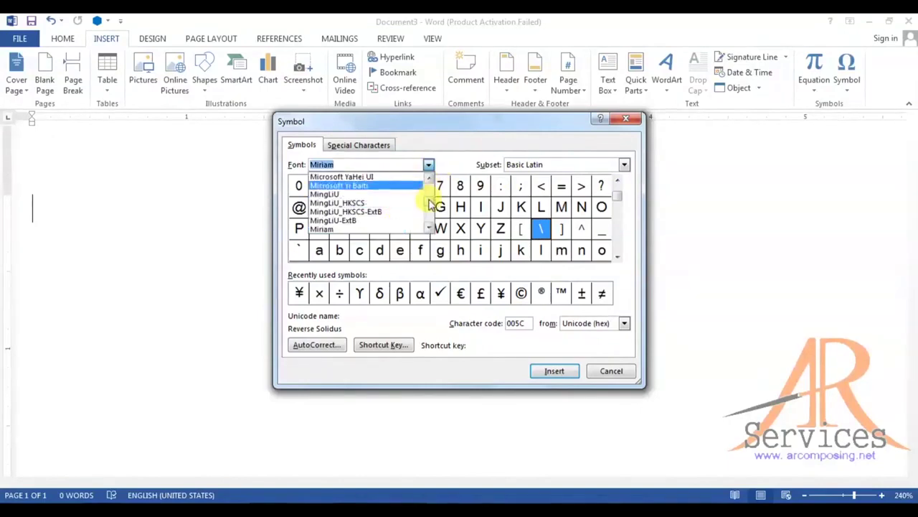
scroll(430, 204, up, 10)
click(351, 227)
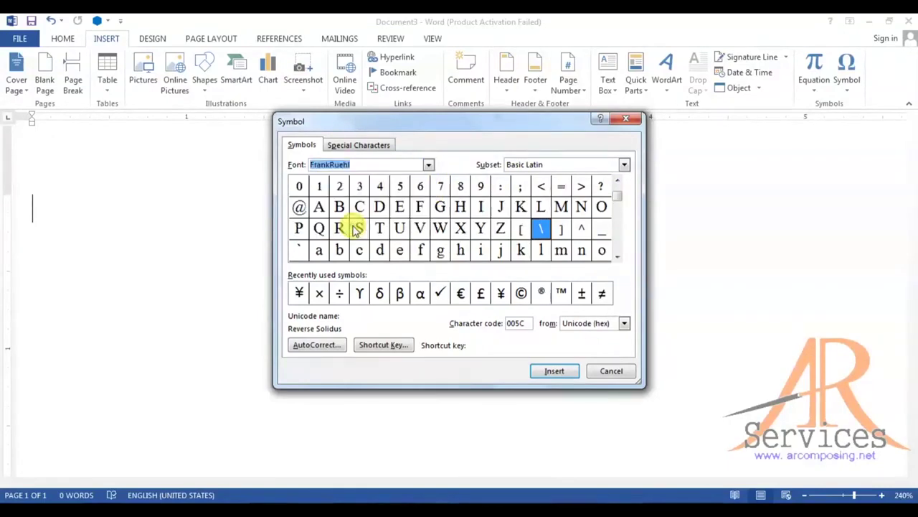
click(588, 165)
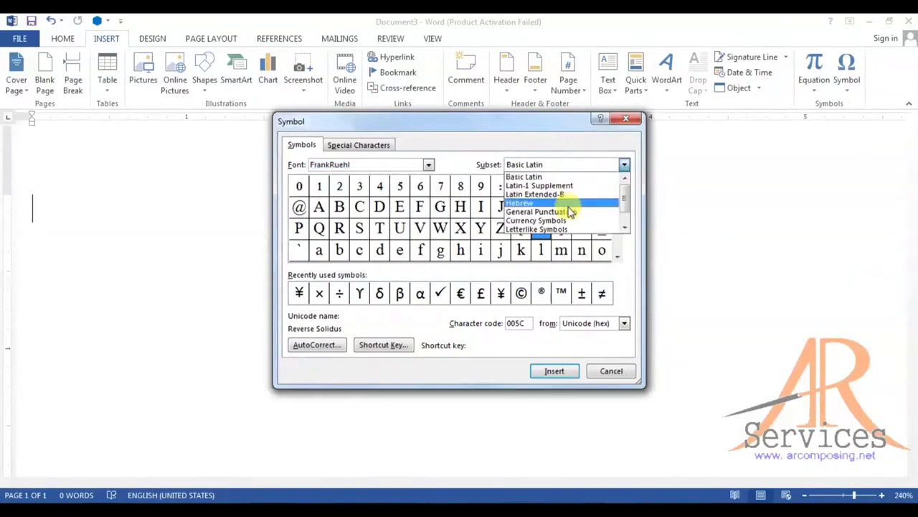
click(567, 206)
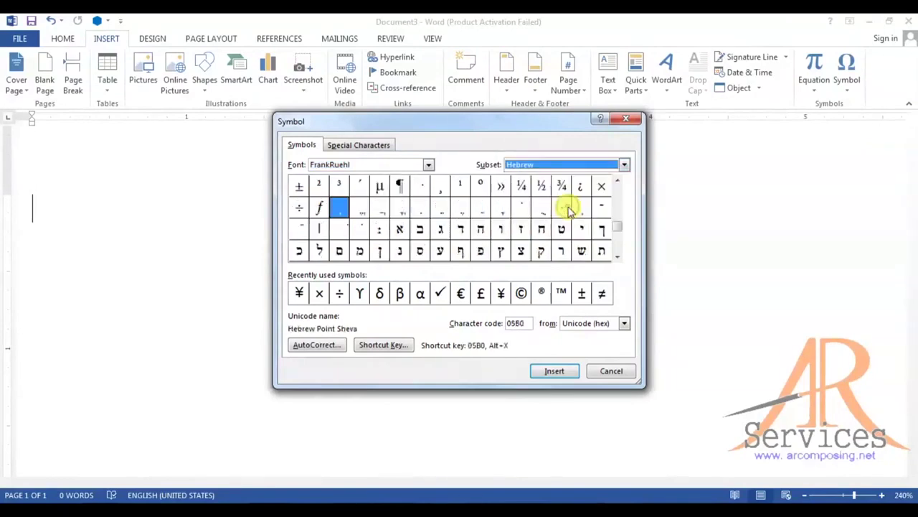
click(618, 242)
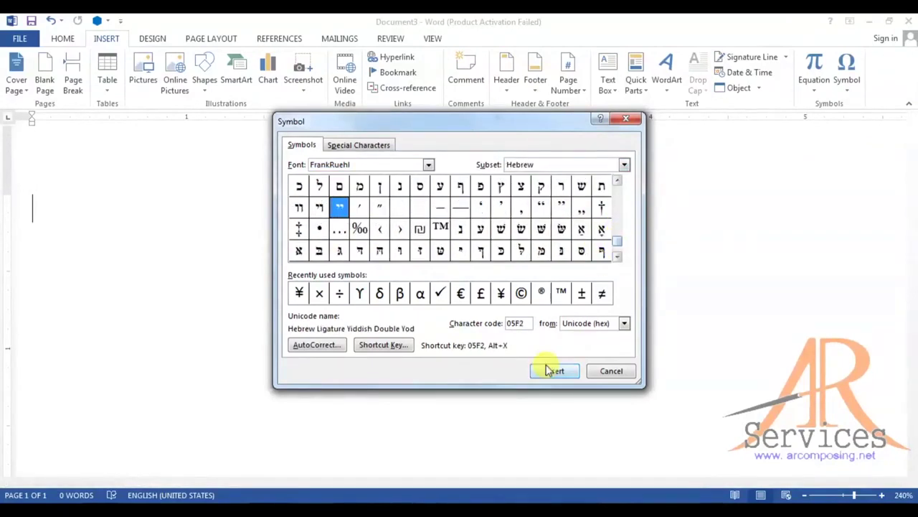
click(612, 371)
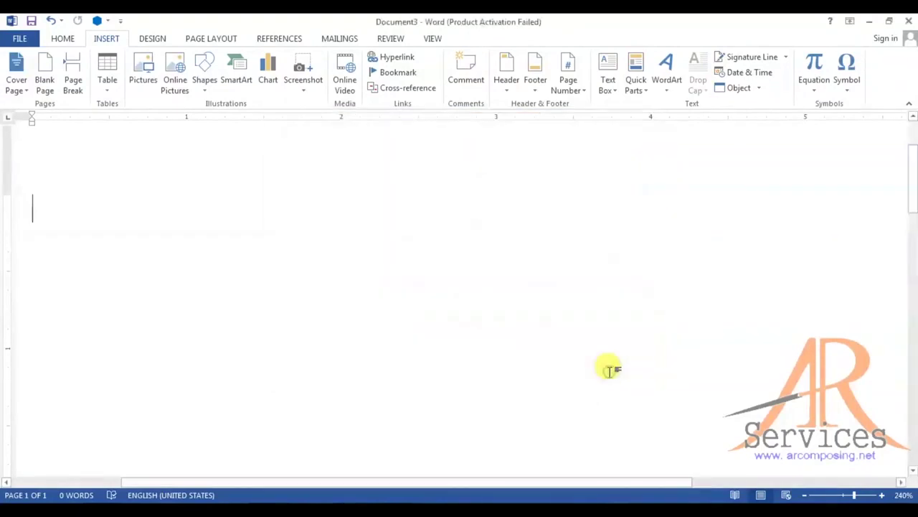